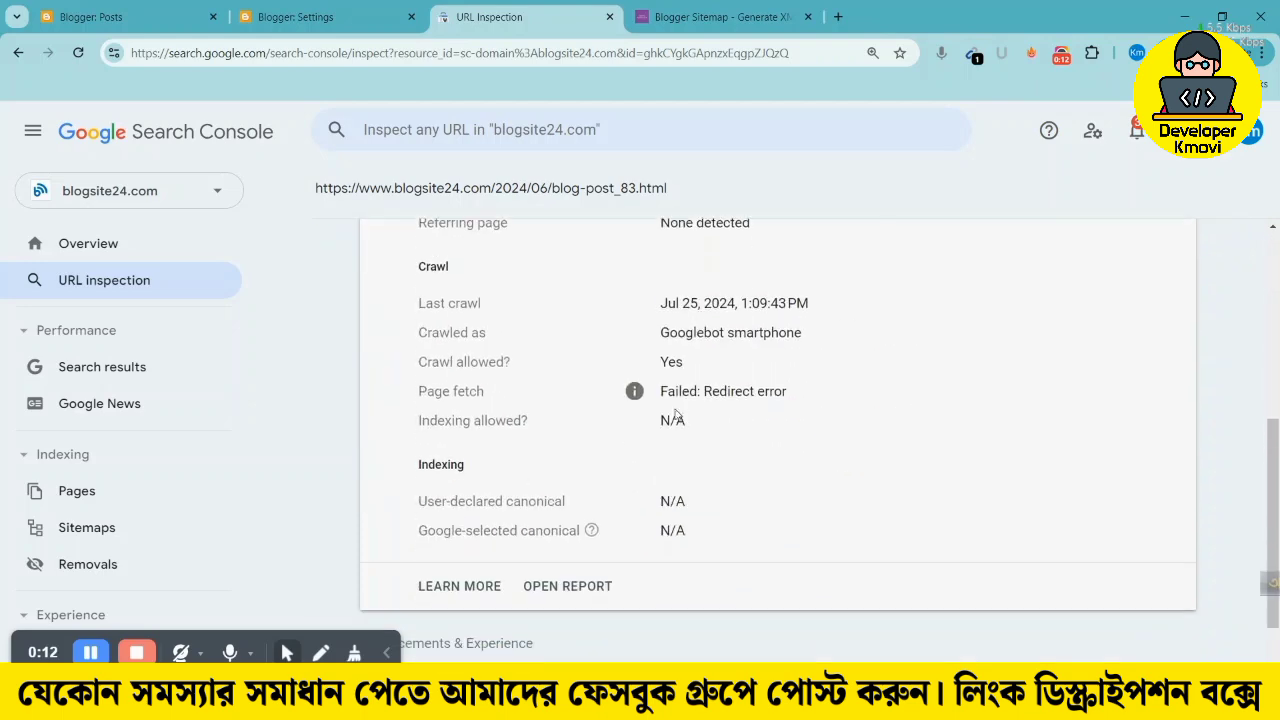
Review the indexing status and crawl details of the inspected blog post in the URL inspection report
{"action": "scroll", "coordinate": [748, 466], "scroll_direction": "up", "scroll_amount": 5}
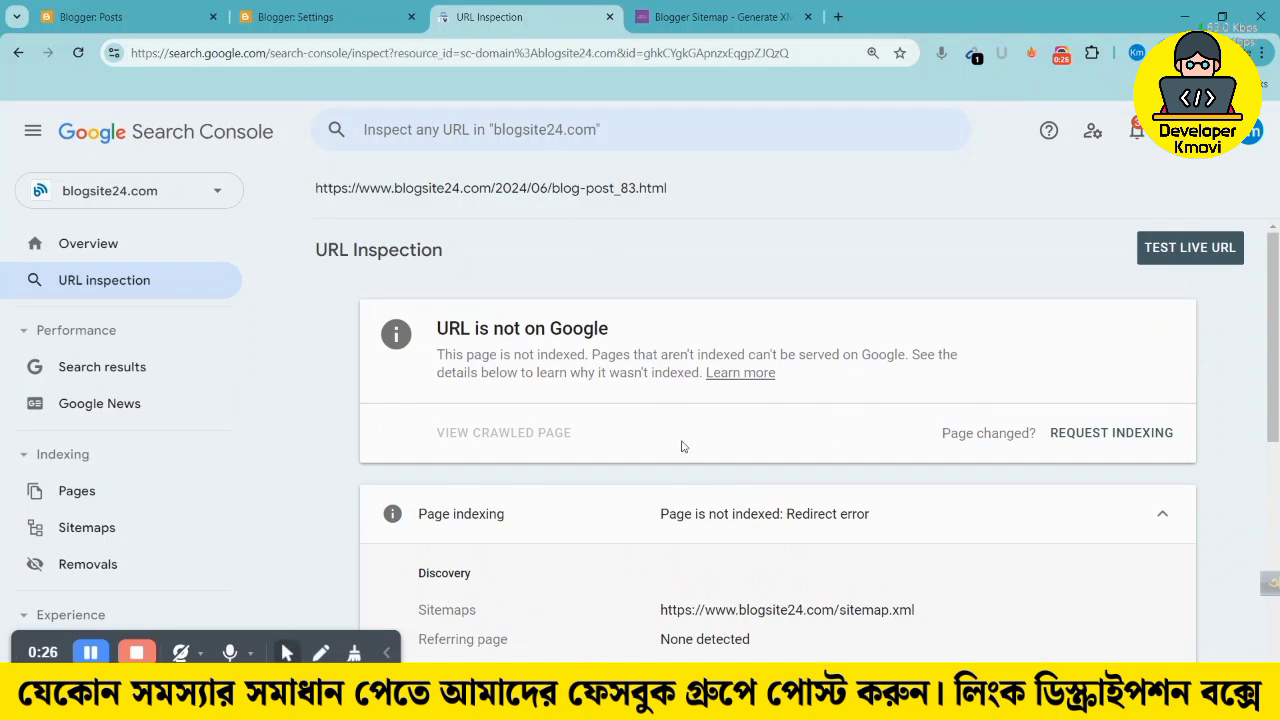
{"action": "scroll", "coordinate": [639, 345], "scroll_direction": "down", "scroll_amount": 1}
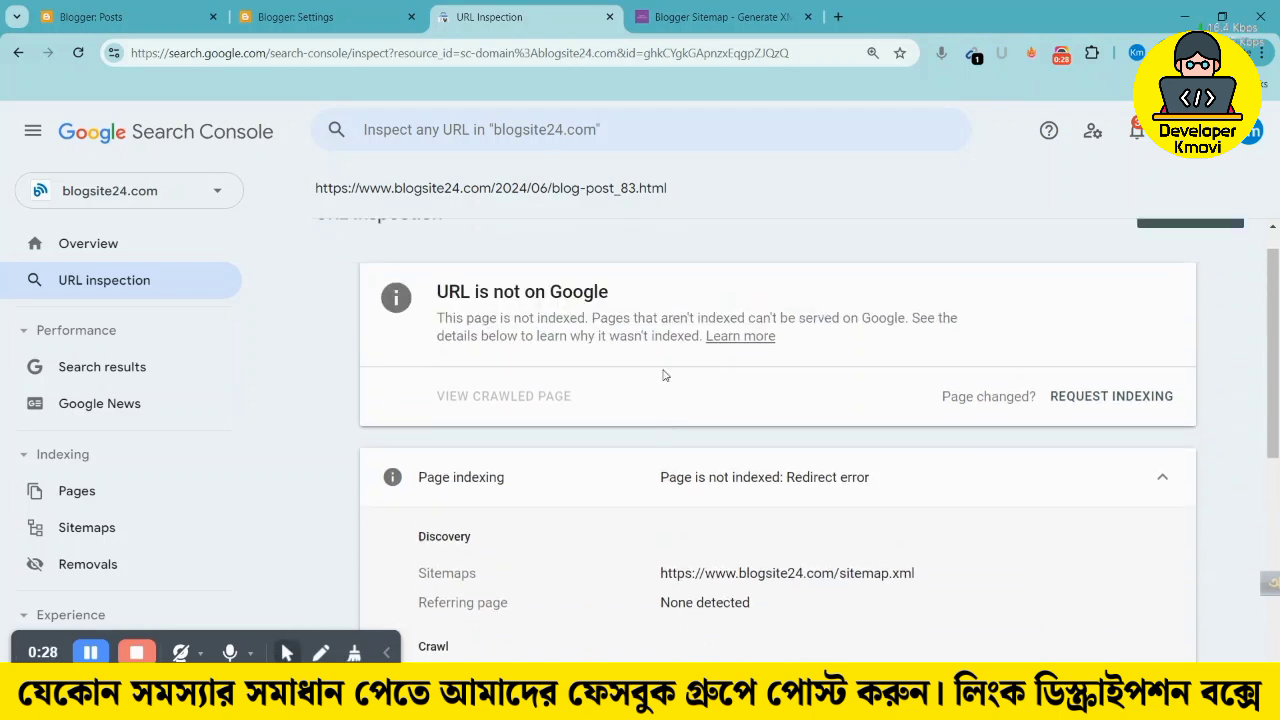
{"action": "scroll", "coordinate": [660, 368], "scroll_direction": "up", "scroll_amount": 1}
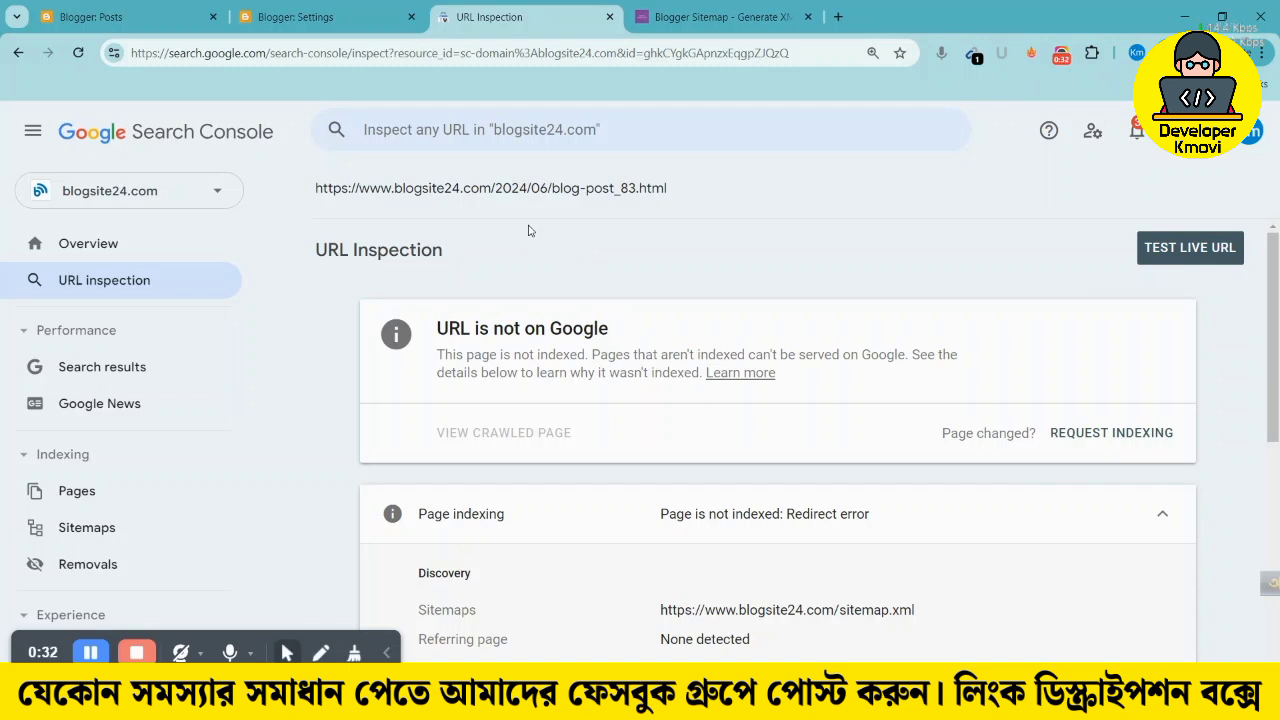
Switch to Blogger's settings for Blog Site24 and find the custom robots header tags under Crawlers and indexing
{"action": "left_click", "coordinate": [95, 6]}
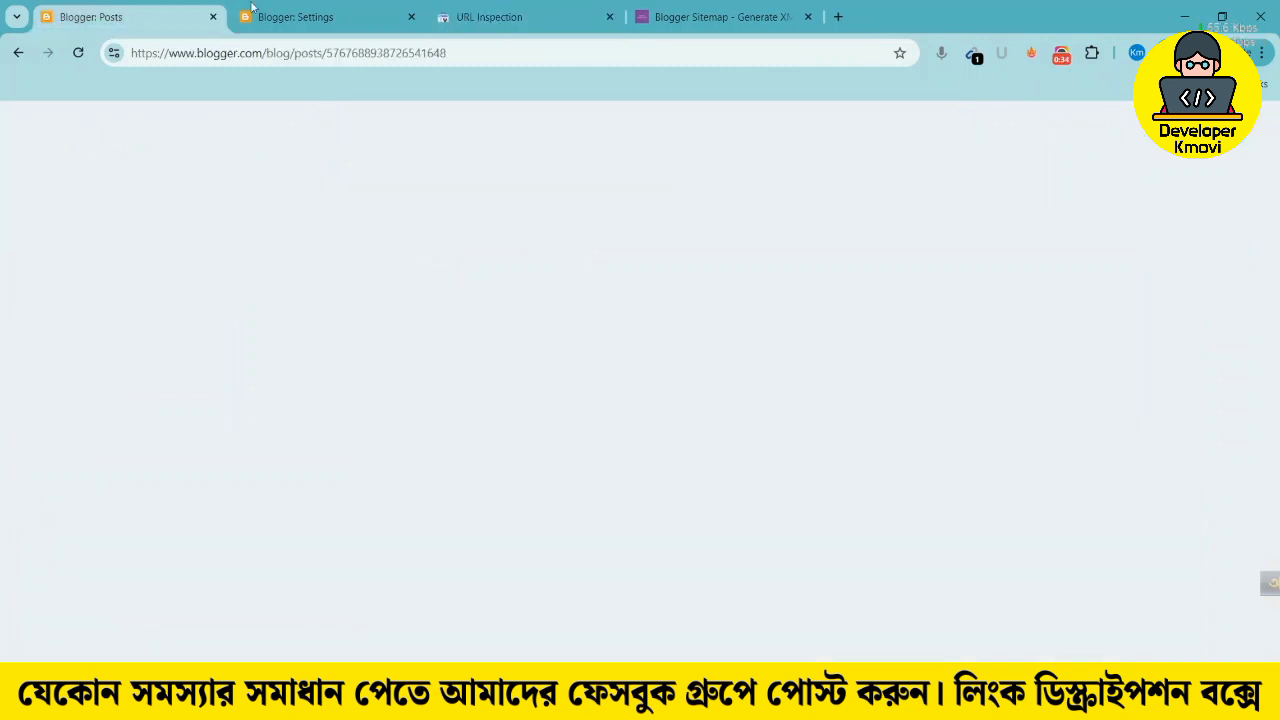
{"action": "left_click", "coordinate": [270, 7]}
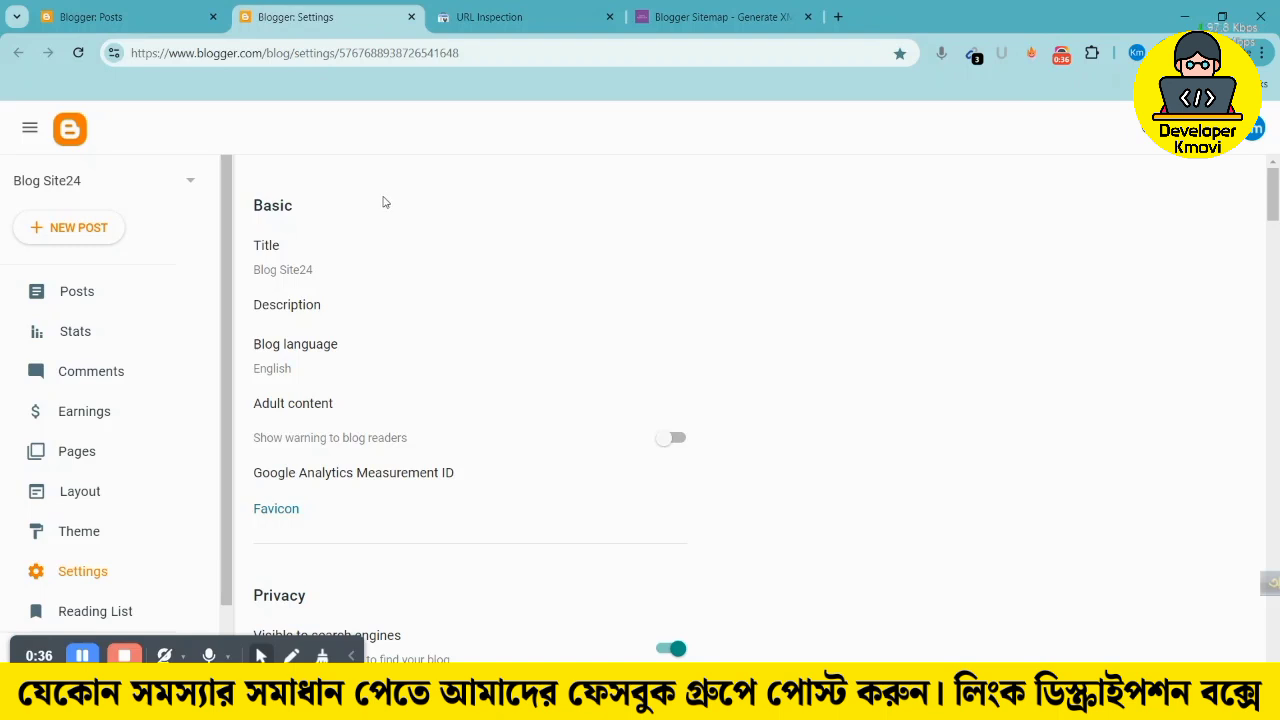
{"action": "scroll", "coordinate": [400, 240], "scroll_direction": "down", "scroll_amount": 2}
{"action": "scroll", "coordinate": [420, 275], "scroll_direction": "down", "scroll_amount": 1}
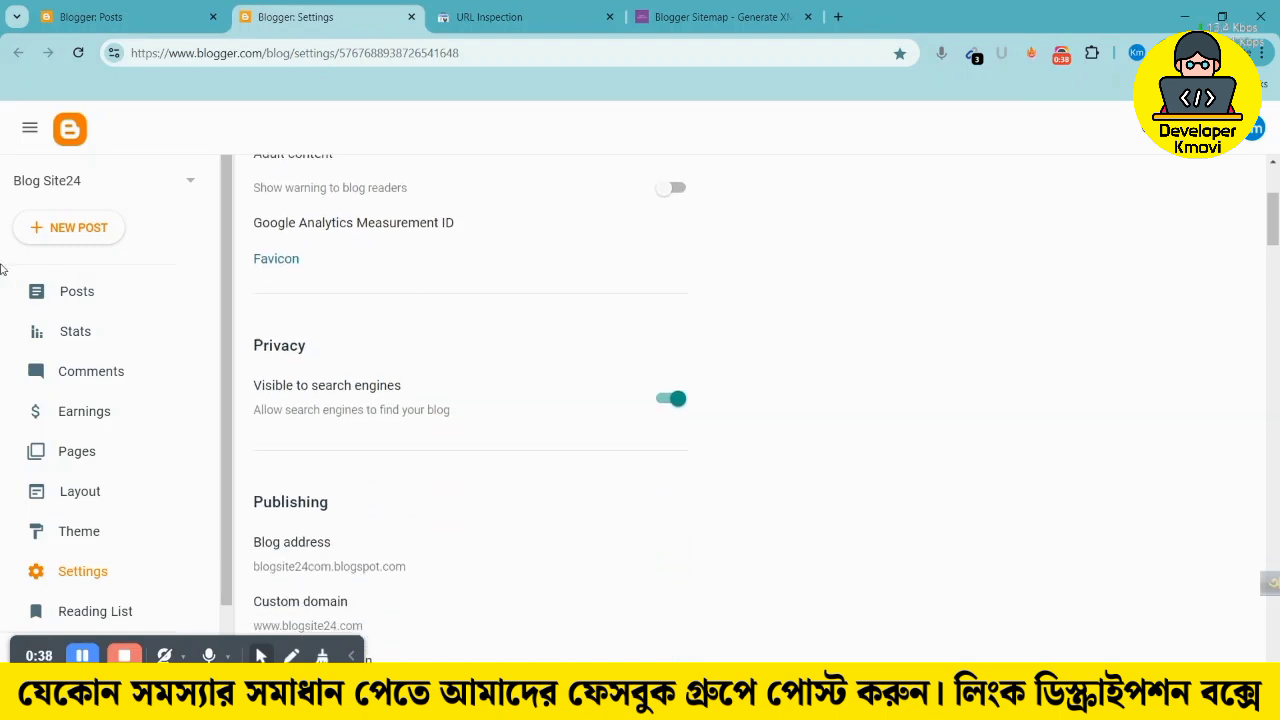
{"action": "scroll", "coordinate": [94, 363], "scroll_direction": "down", "scroll_amount": 1}
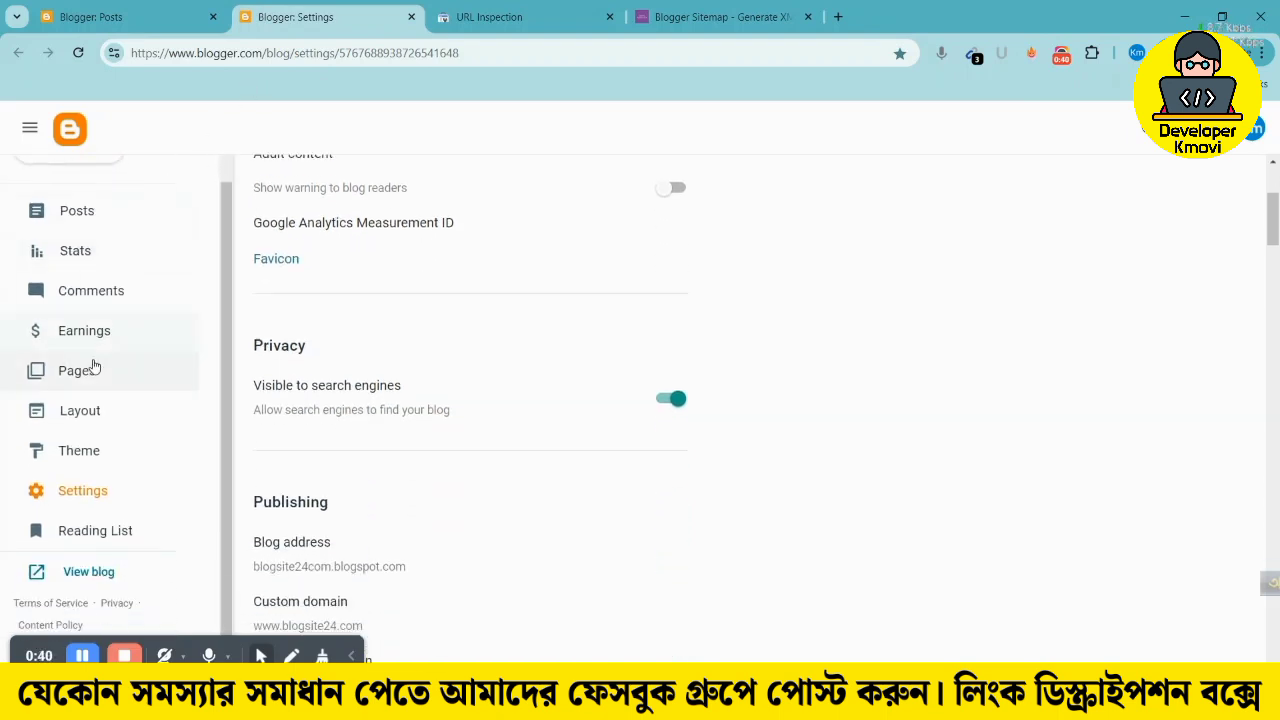
{"action": "scroll", "coordinate": [389, 346], "scroll_direction": "down", "scroll_amount": 5}
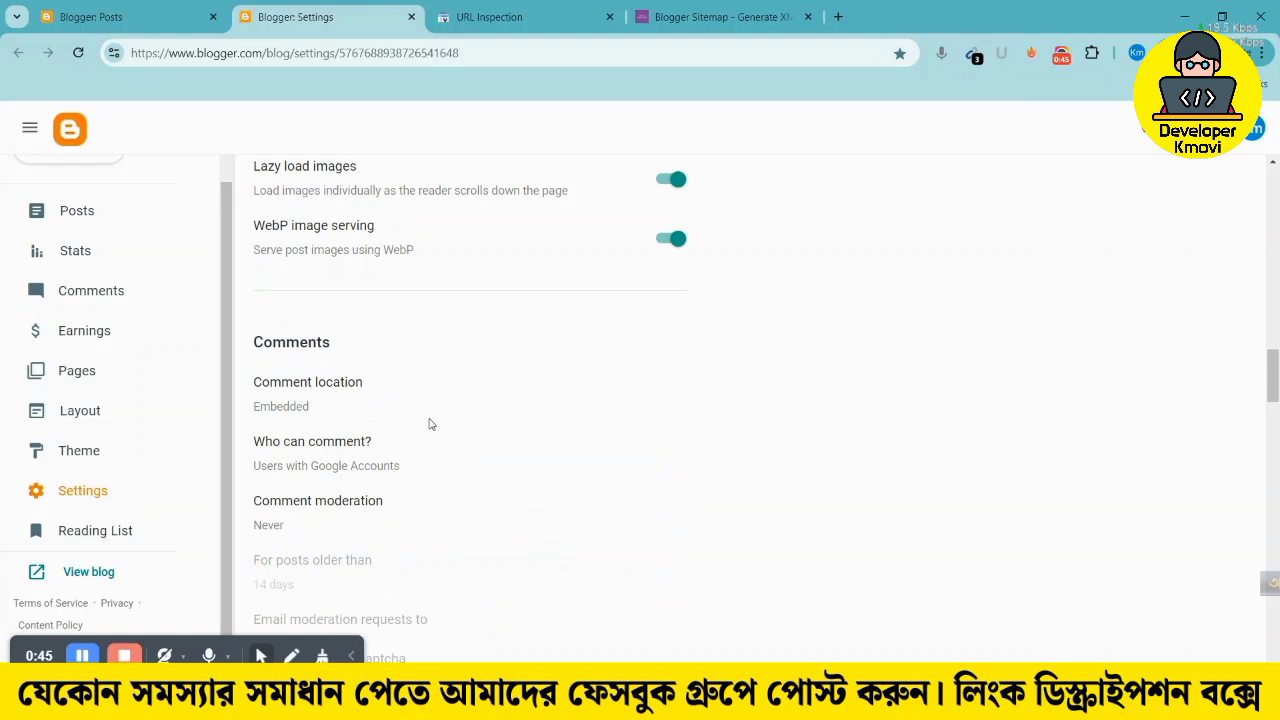
{"action": "scroll", "coordinate": [429, 424], "scroll_direction": "down", "scroll_amount": 20}
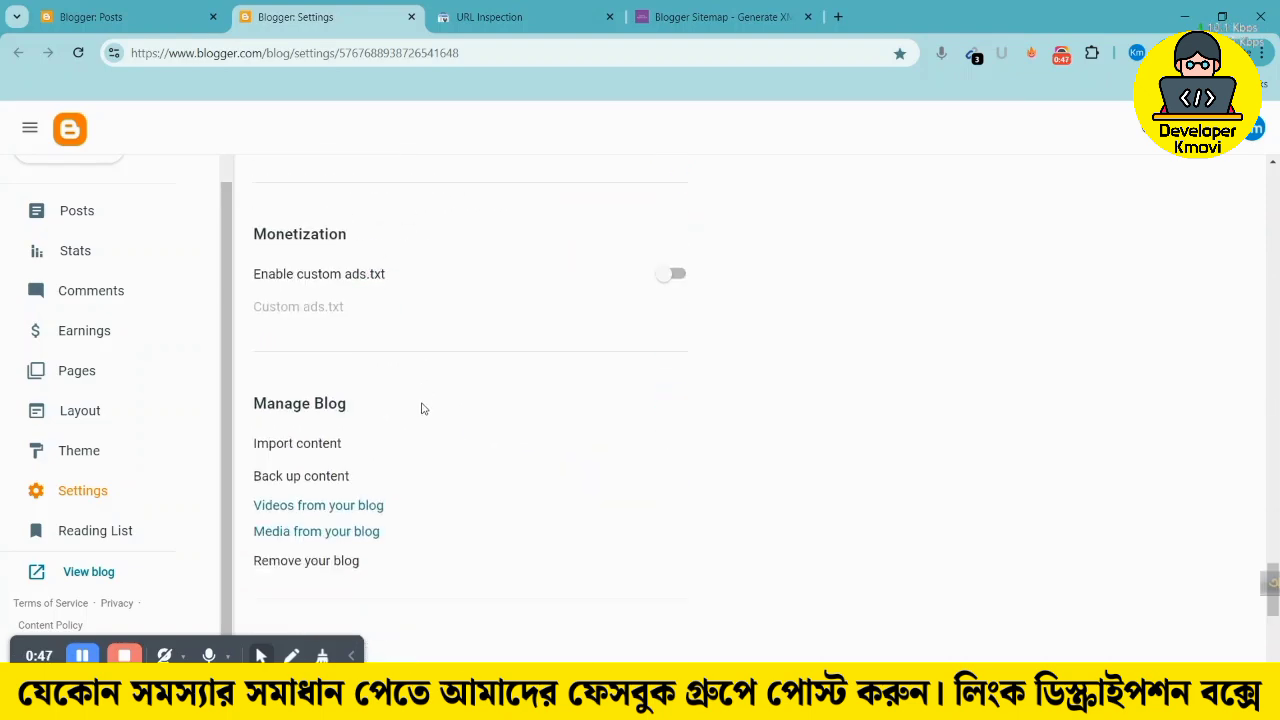
{"action": "scroll", "coordinate": [422, 408], "scroll_direction": "up", "scroll_amount": 5}
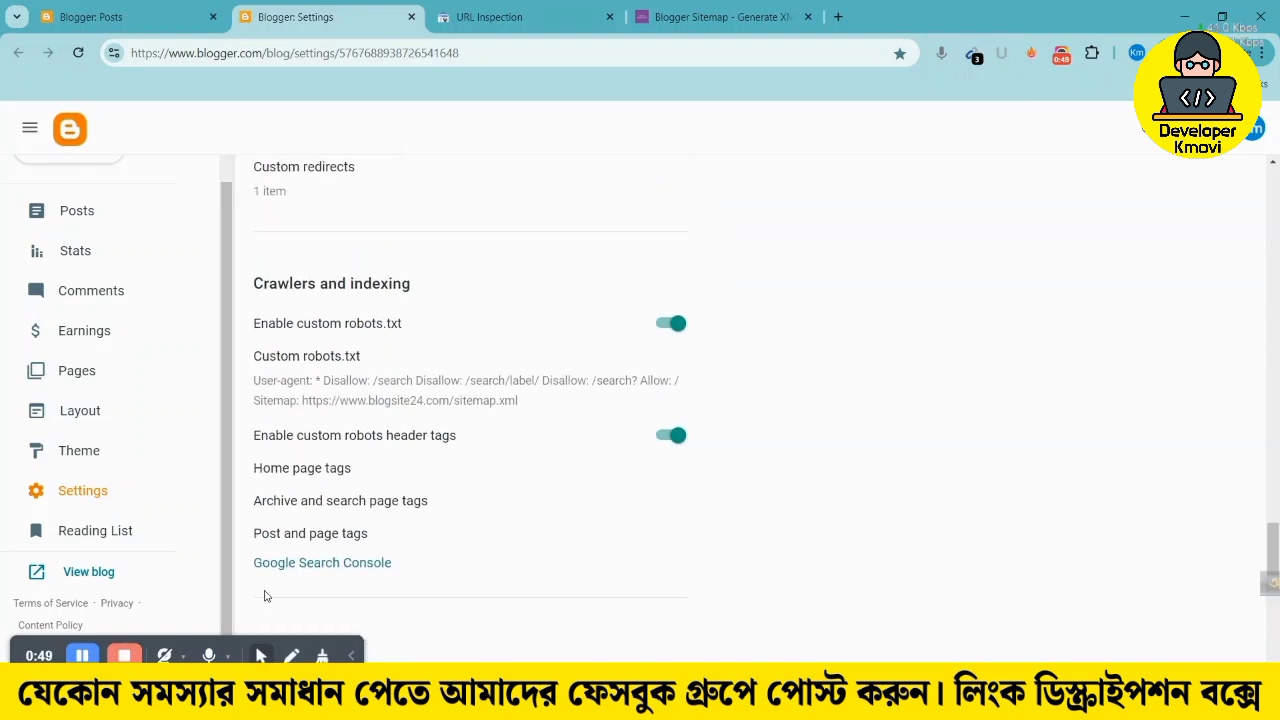
{"action": "left_click", "coordinate": [214, 613]}
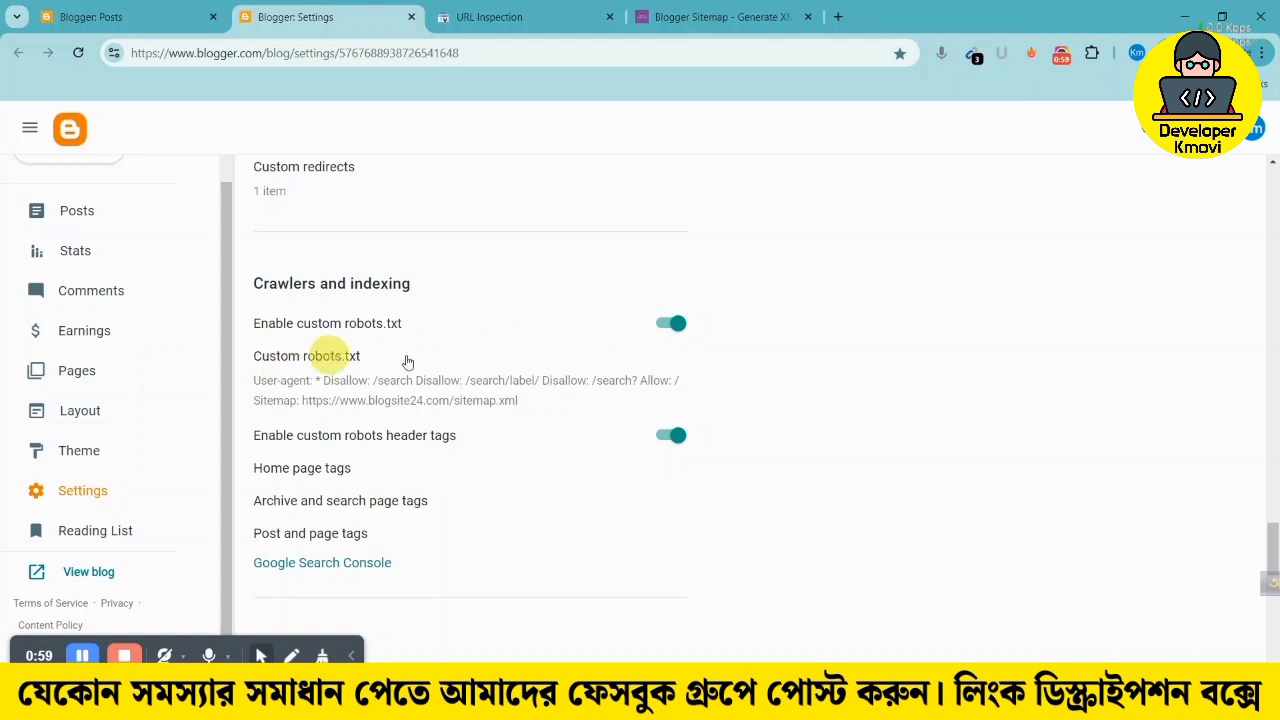
{"action": "left_click_drag", "start_coordinate": [254, 435], "coordinate": [463, 434]}
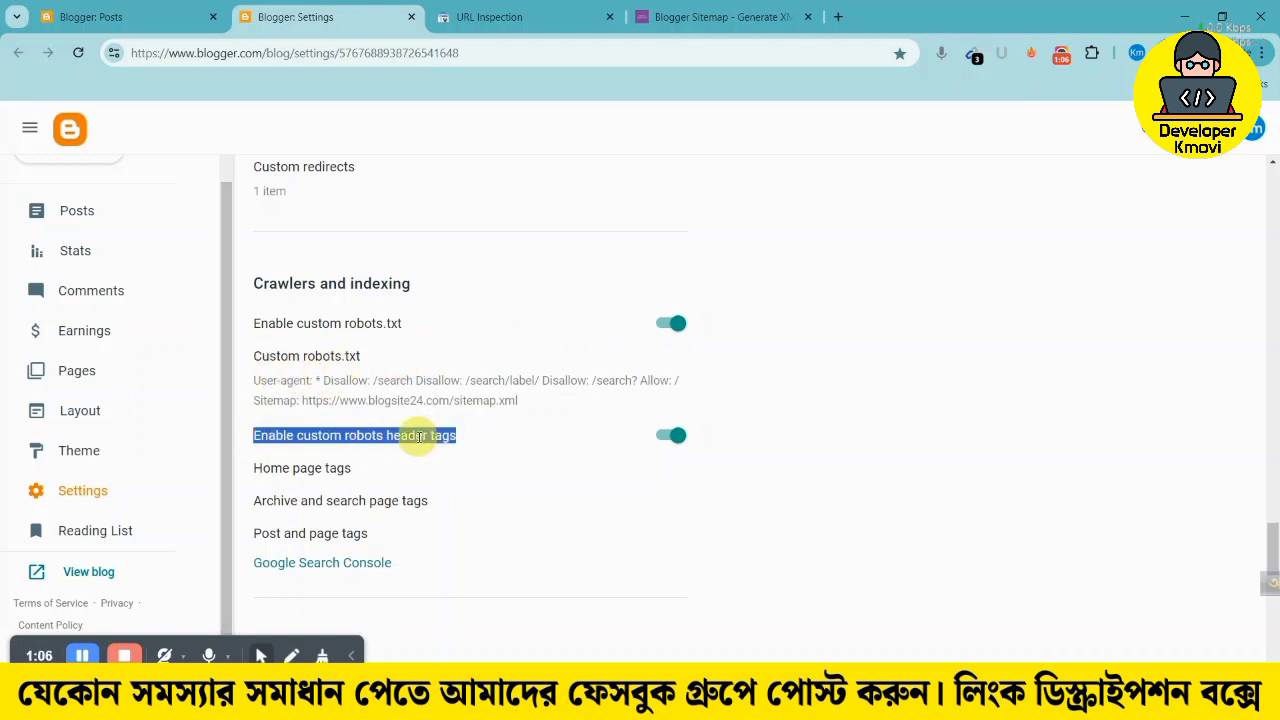
{"action": "left_click", "coordinate": [418, 437]}
{"action": "scroll", "coordinate": [587, 420], "scroll_direction": "down", "scroll_amount": 1}
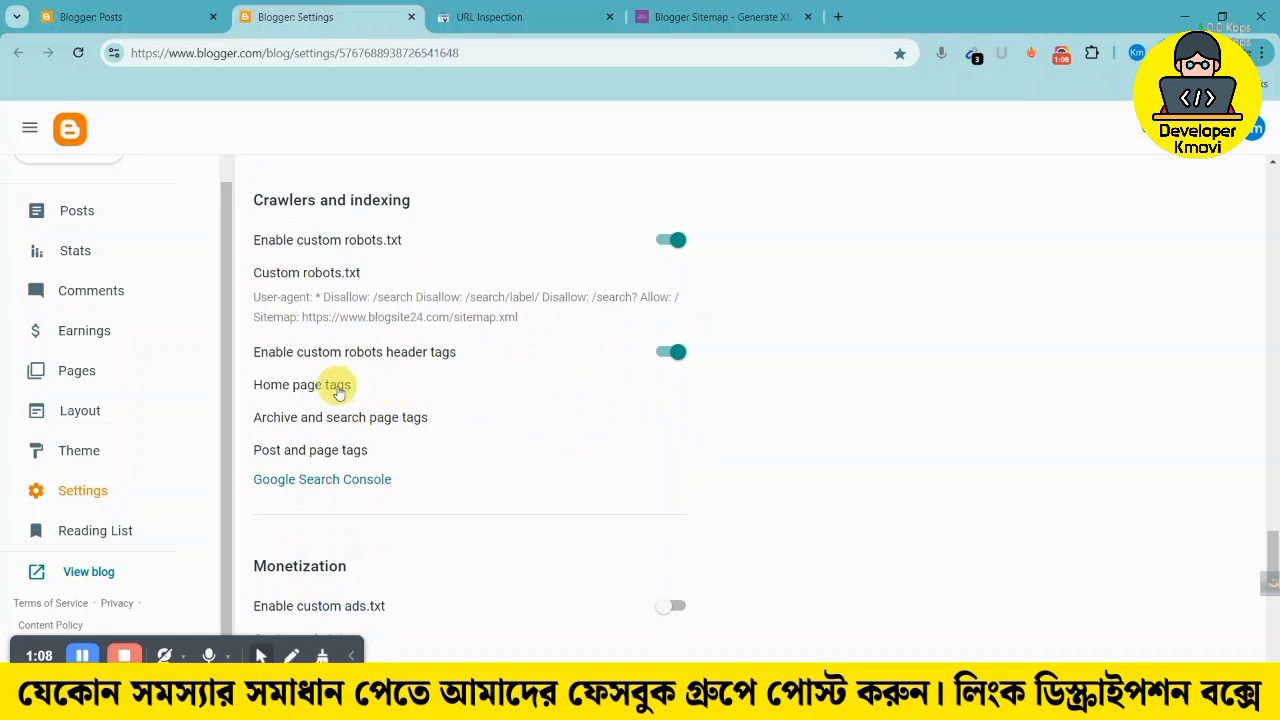
Check the custom robot tags for the home page and close them without saving
{"action": "left_click", "coordinate": [306, 392]}
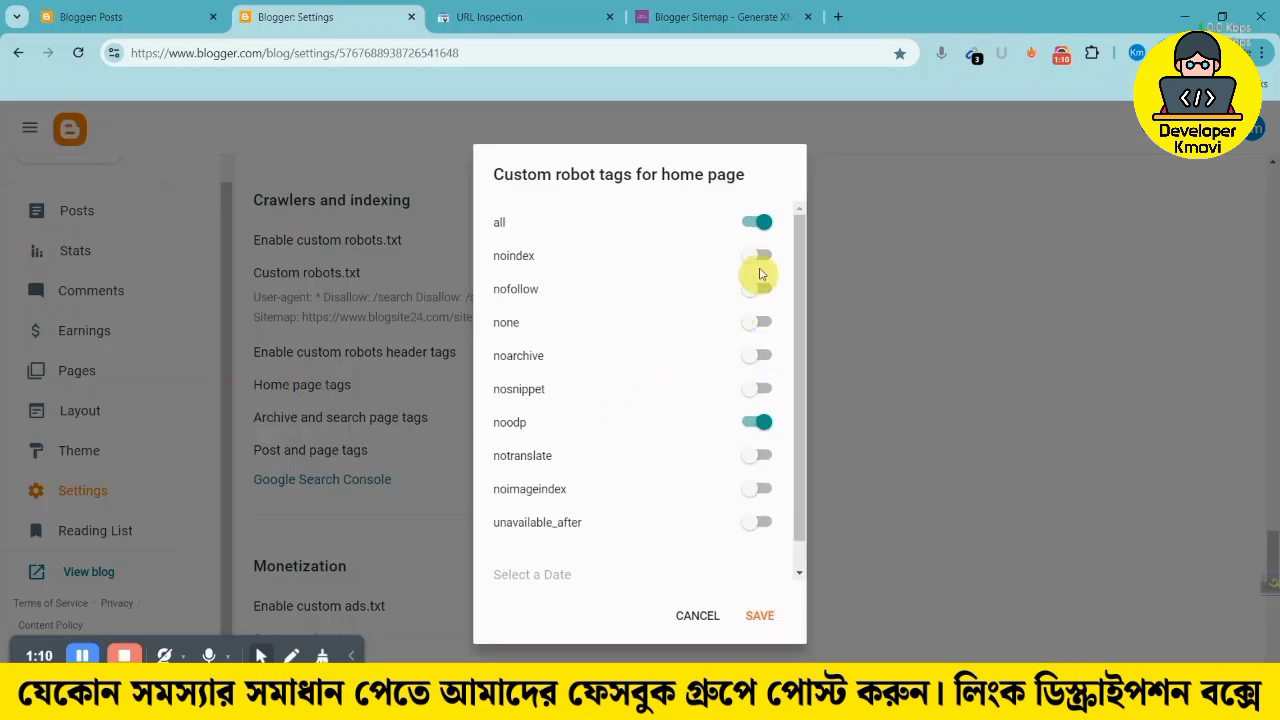
{"action": "left_click", "coordinate": [761, 228]}
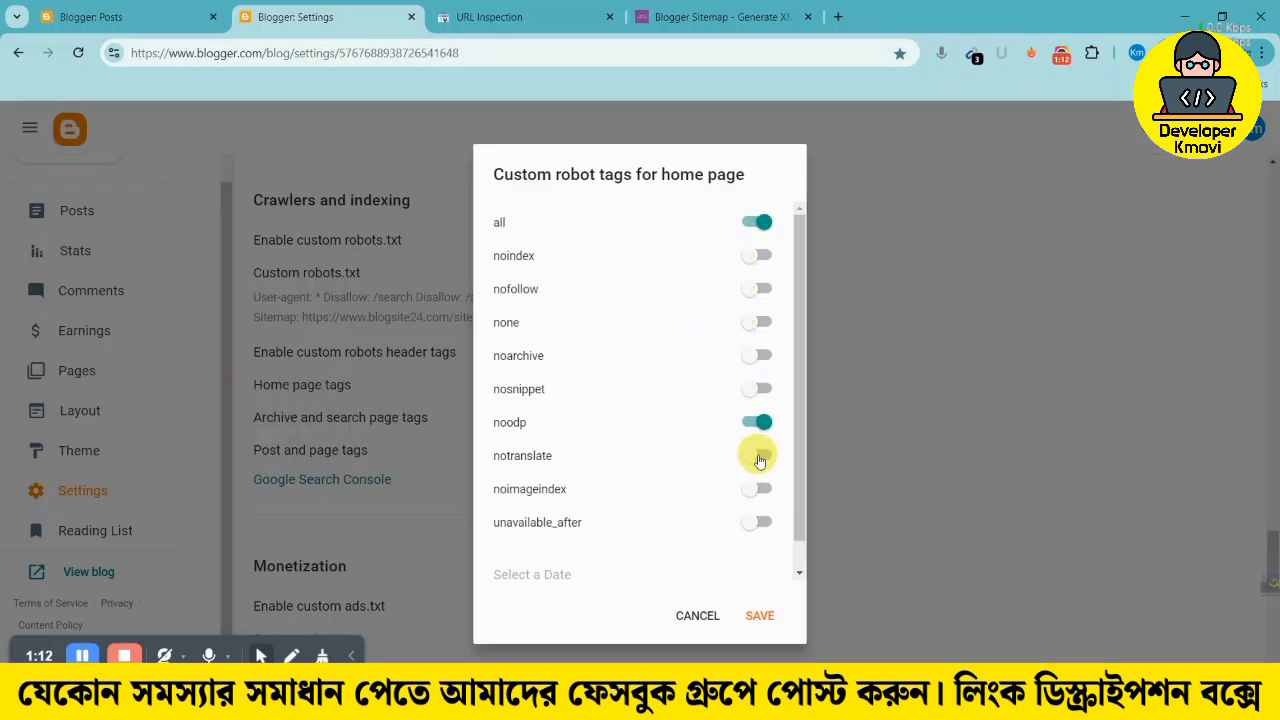
{"action": "scroll", "coordinate": [678, 413], "scroll_direction": "down", "scroll_amount": 1}
{"action": "scroll", "coordinate": [688, 450], "scroll_direction": "up", "scroll_amount": 1}
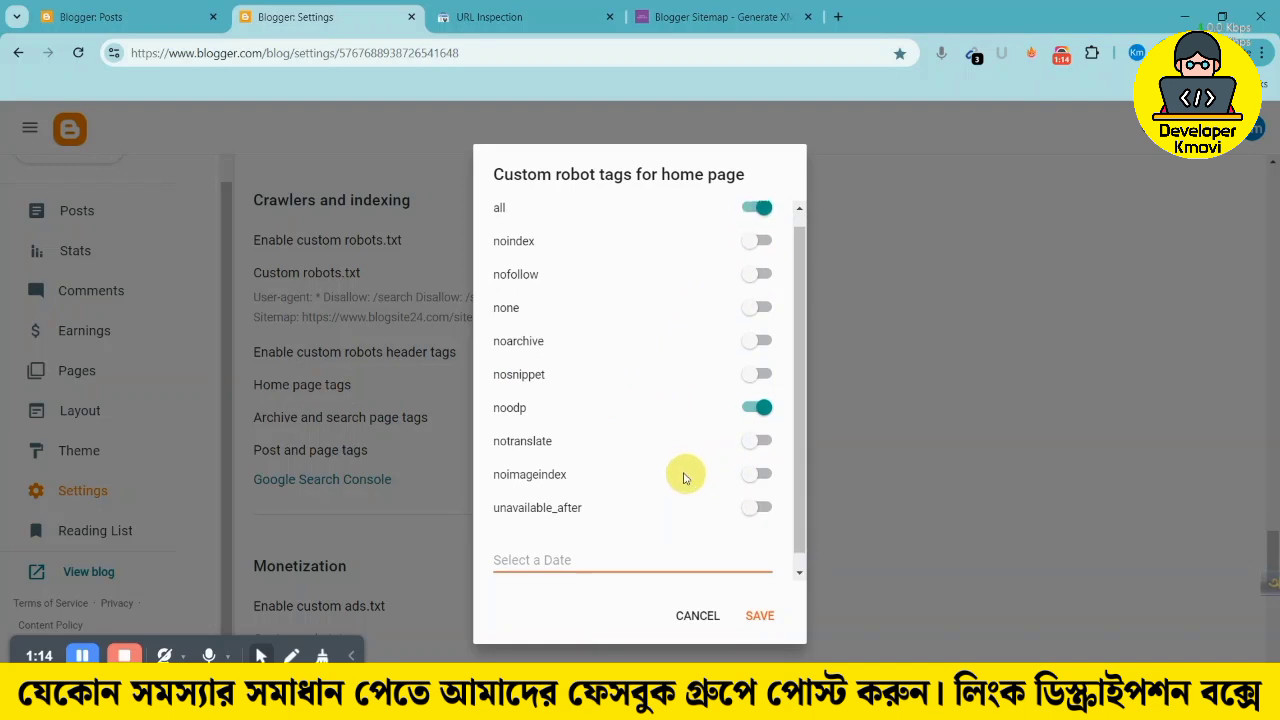
{"action": "left_click", "coordinate": [697, 614]}
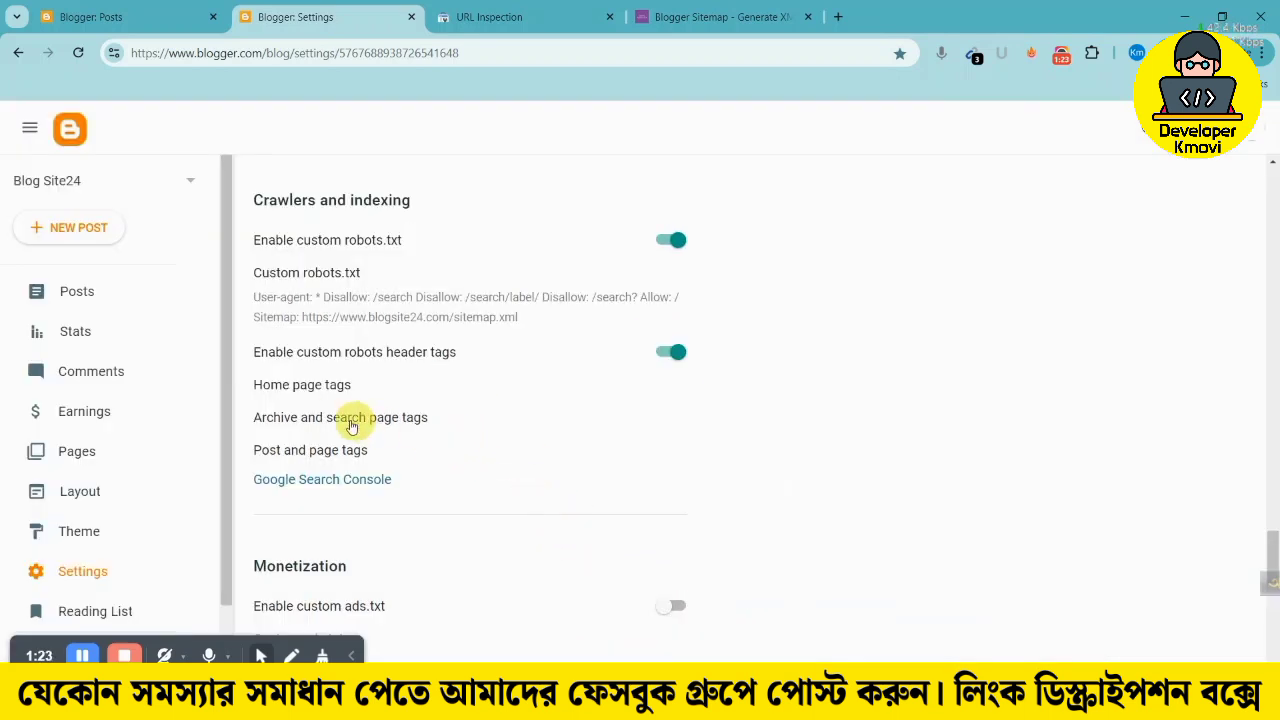
Check the custom robot tags for archive and search pages and close them without saving
{"action": "left_click", "coordinate": [311, 422]}
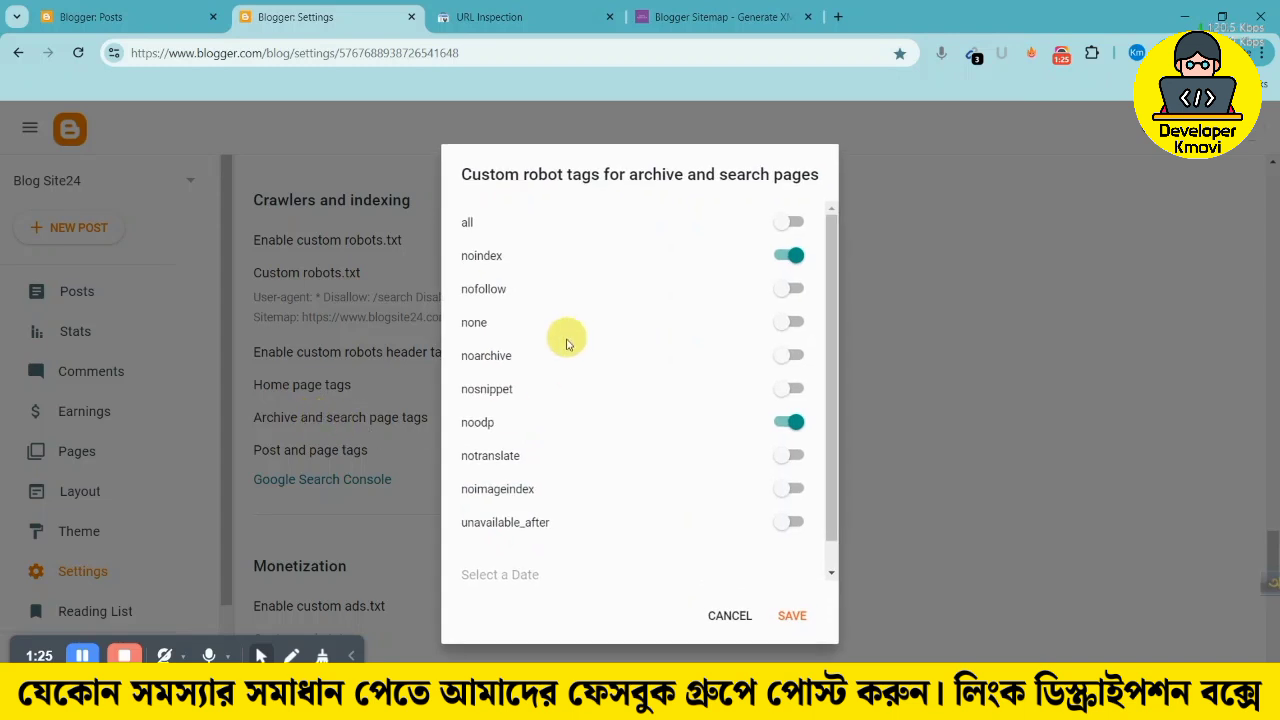
{"action": "left_click", "coordinate": [791, 258]}
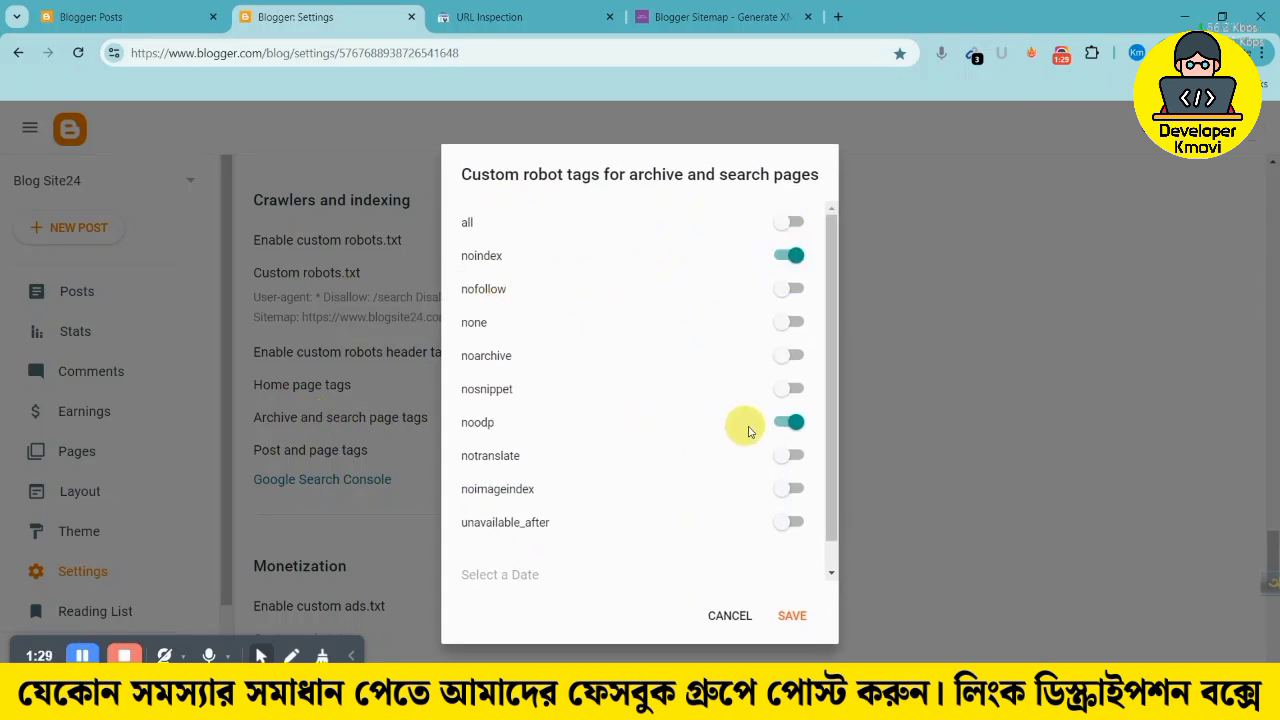
{"action": "left_click", "coordinate": [730, 615]}
Check the custom robot tags for posts and pages and close them without saving
{"action": "left_click", "coordinate": [306, 462]}
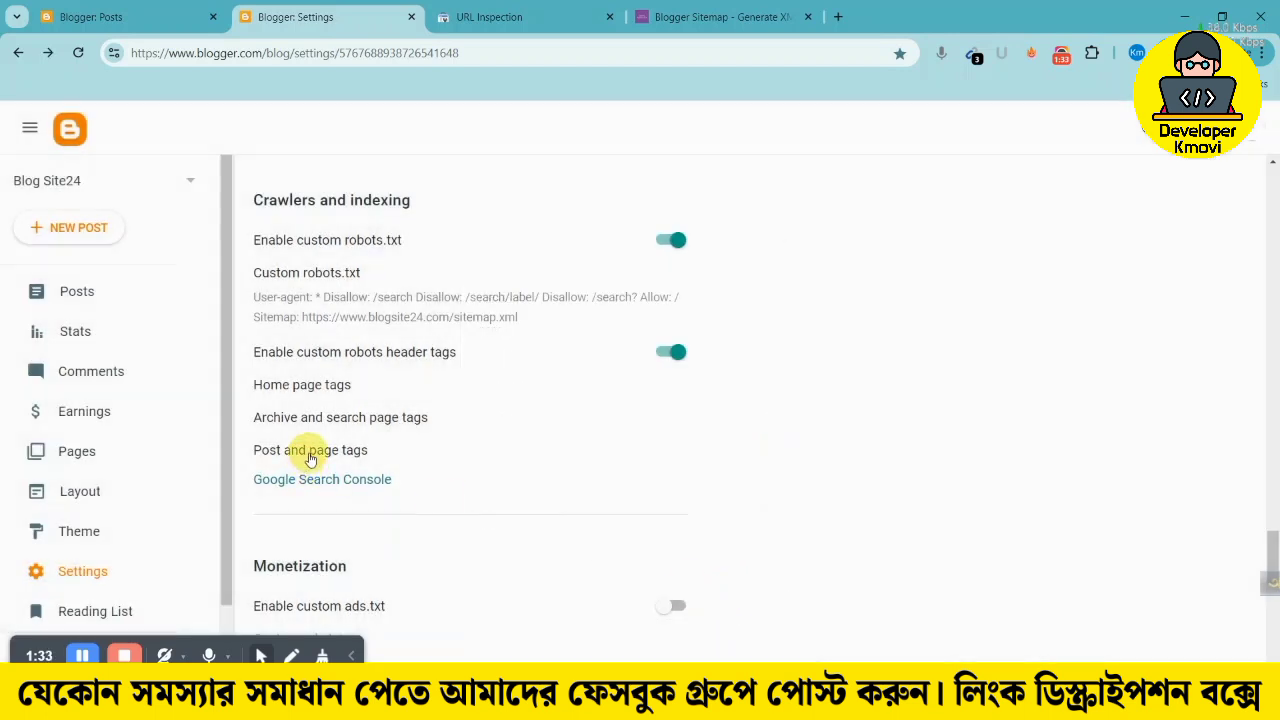
{"action": "left_click", "coordinate": [310, 458]}
{"action": "scroll", "coordinate": [660, 284], "scroll_direction": "down", "scroll_amount": 1}
{"action": "scroll", "coordinate": [735, 260], "scroll_direction": "up", "scroll_amount": 1}
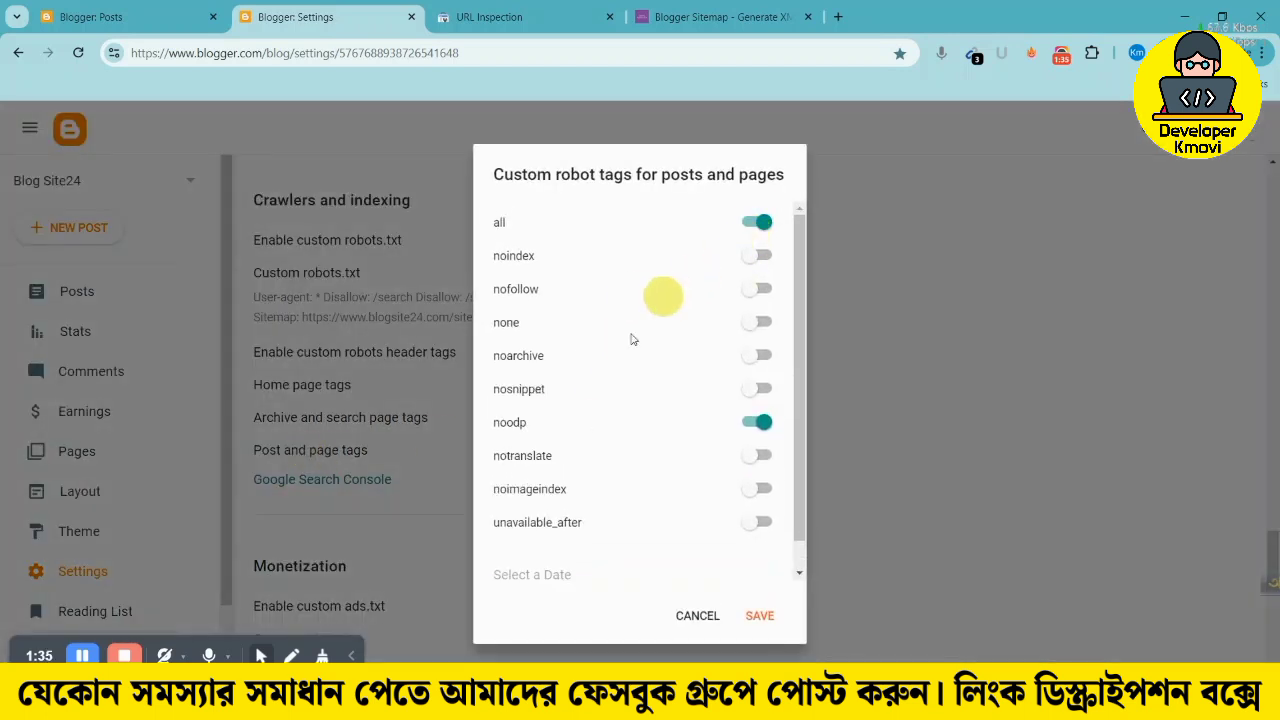
{"action": "scroll", "coordinate": [690, 390], "scroll_direction": "down", "scroll_amount": 1}
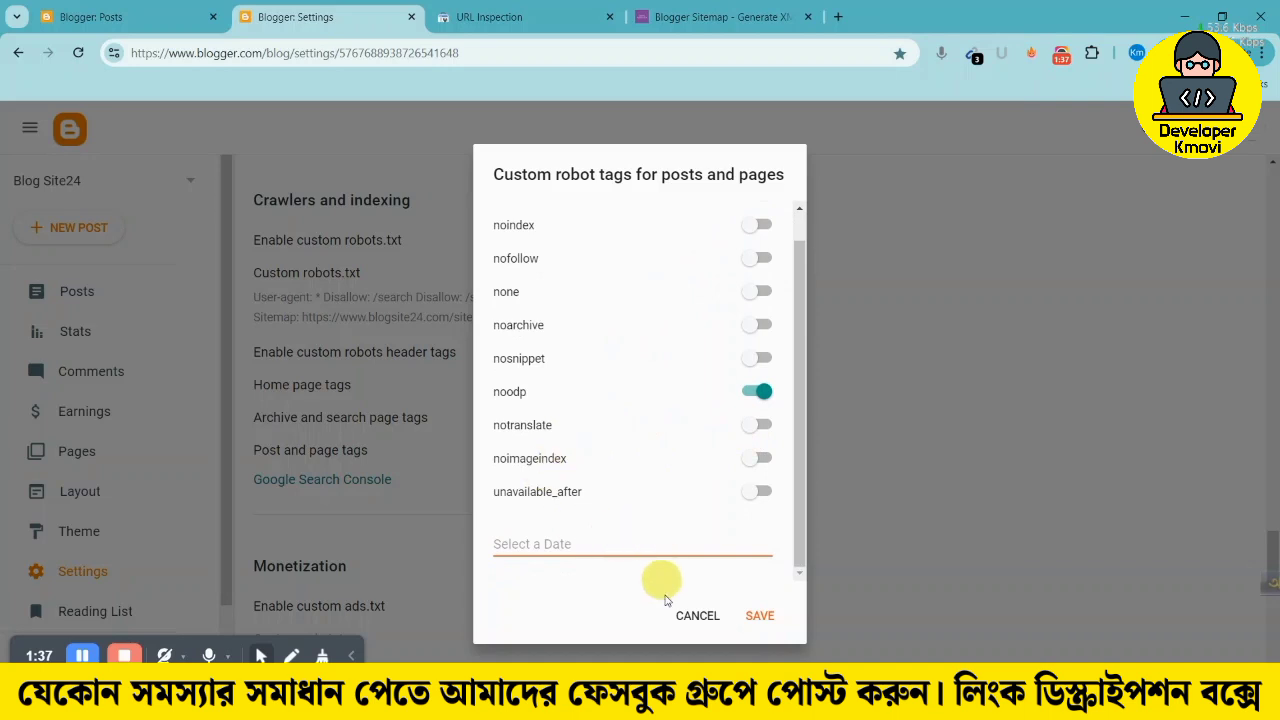
{"action": "left_click", "coordinate": [690, 614]}
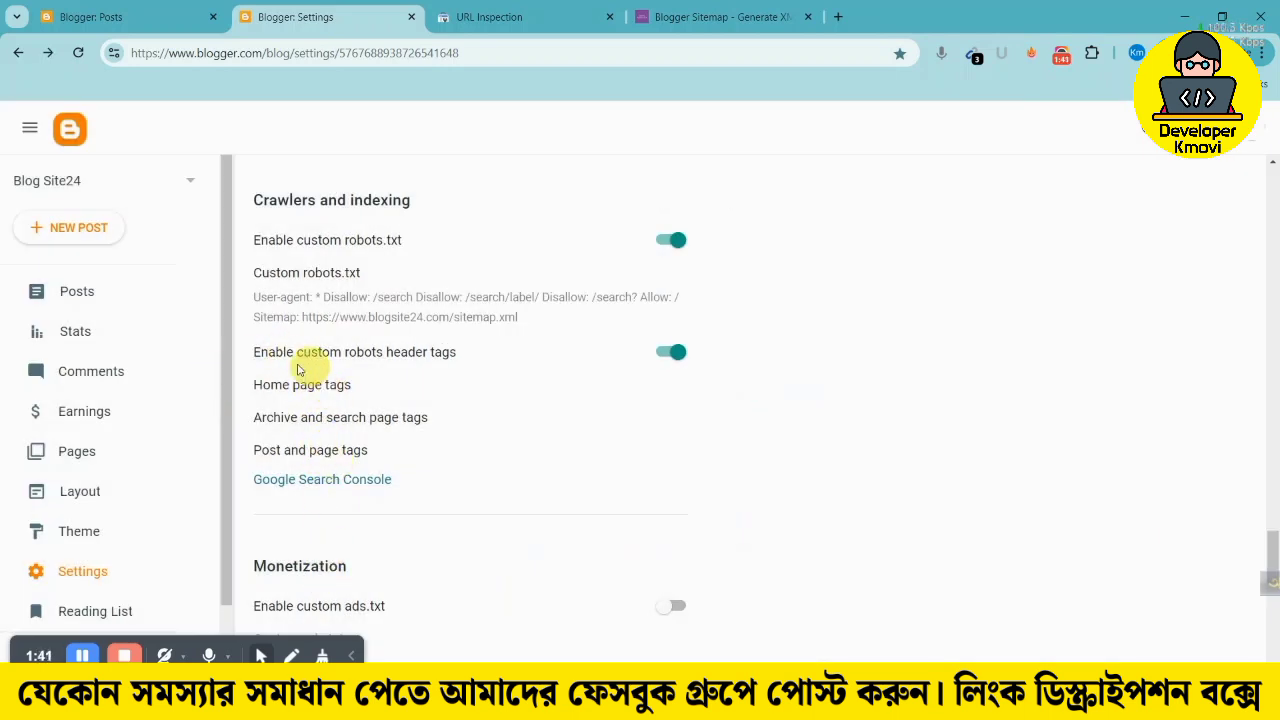
Open the blog's custom robots.txt content and review its directives and sitemap entry
{"action": "scroll", "coordinate": [423, 340], "scroll_direction": "down", "scroll_amount": 2}
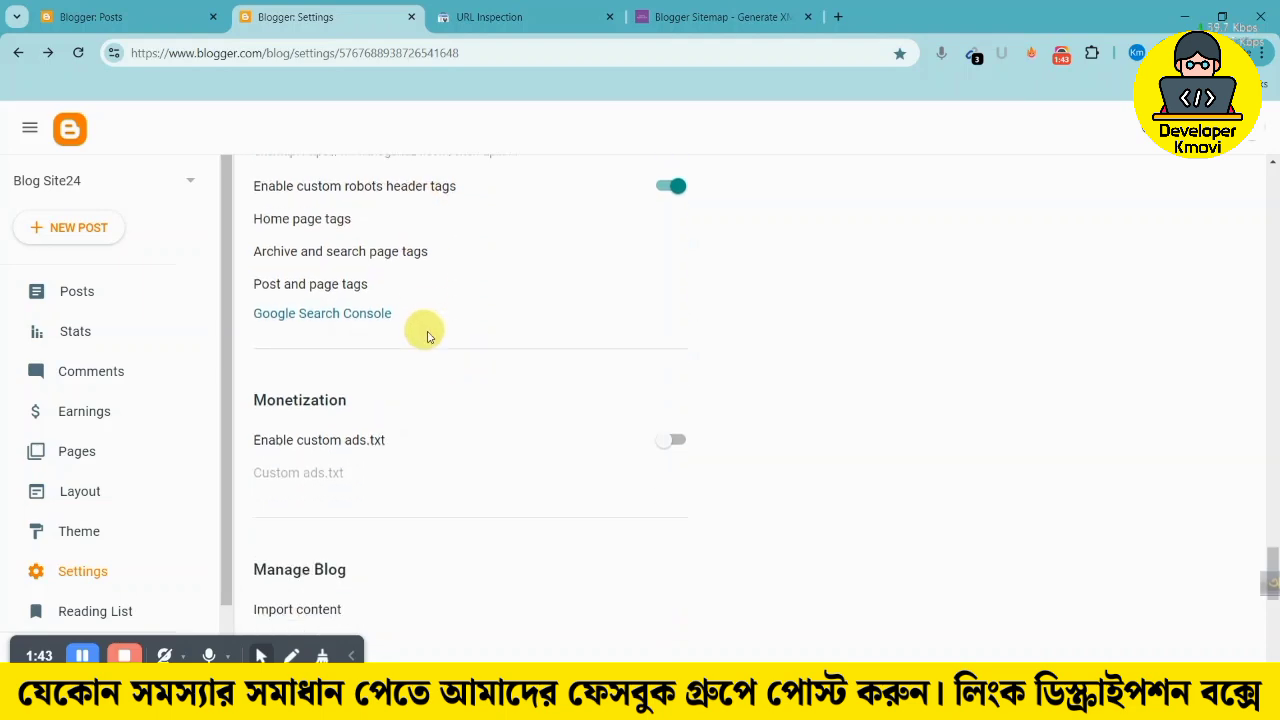
{"action": "scroll", "coordinate": [419, 377], "scroll_direction": "up", "scroll_amount": 5}
{"action": "scroll", "coordinate": [345, 410], "scroll_direction": "down", "scroll_amount": 2}
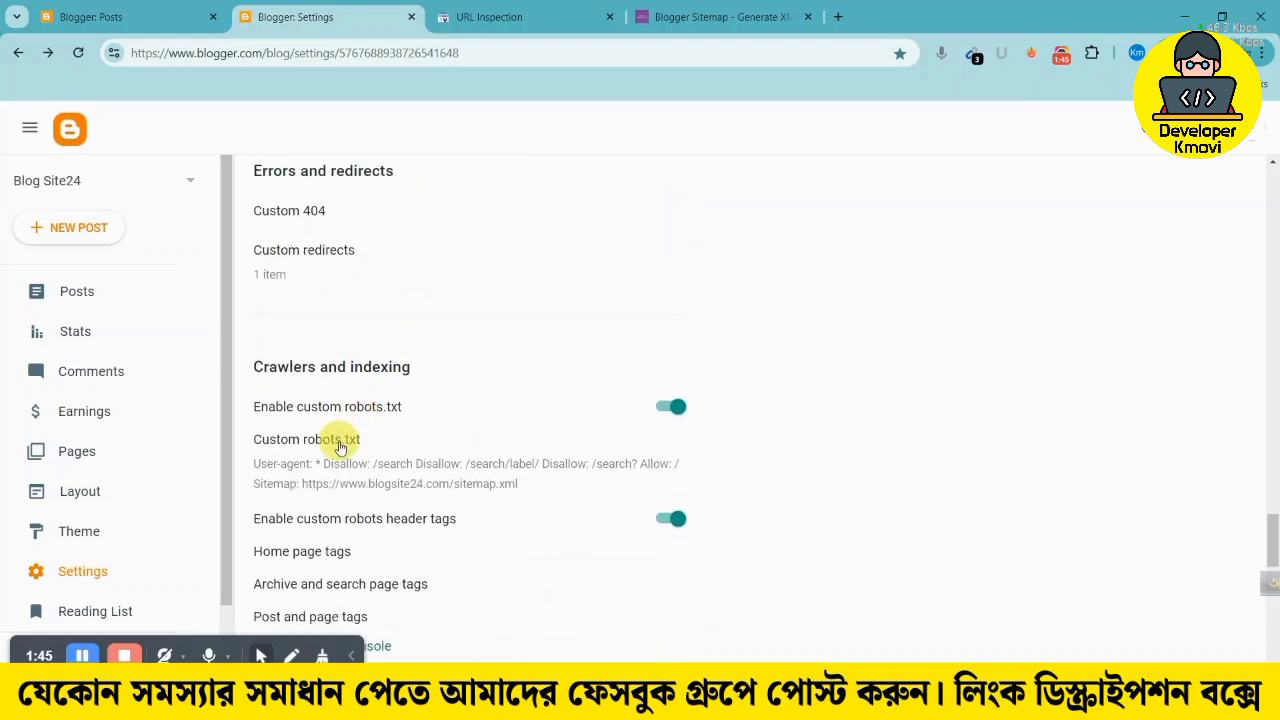
{"action": "left_click", "coordinate": [330, 432]}
{"action": "left_click", "coordinate": [690, 494]}
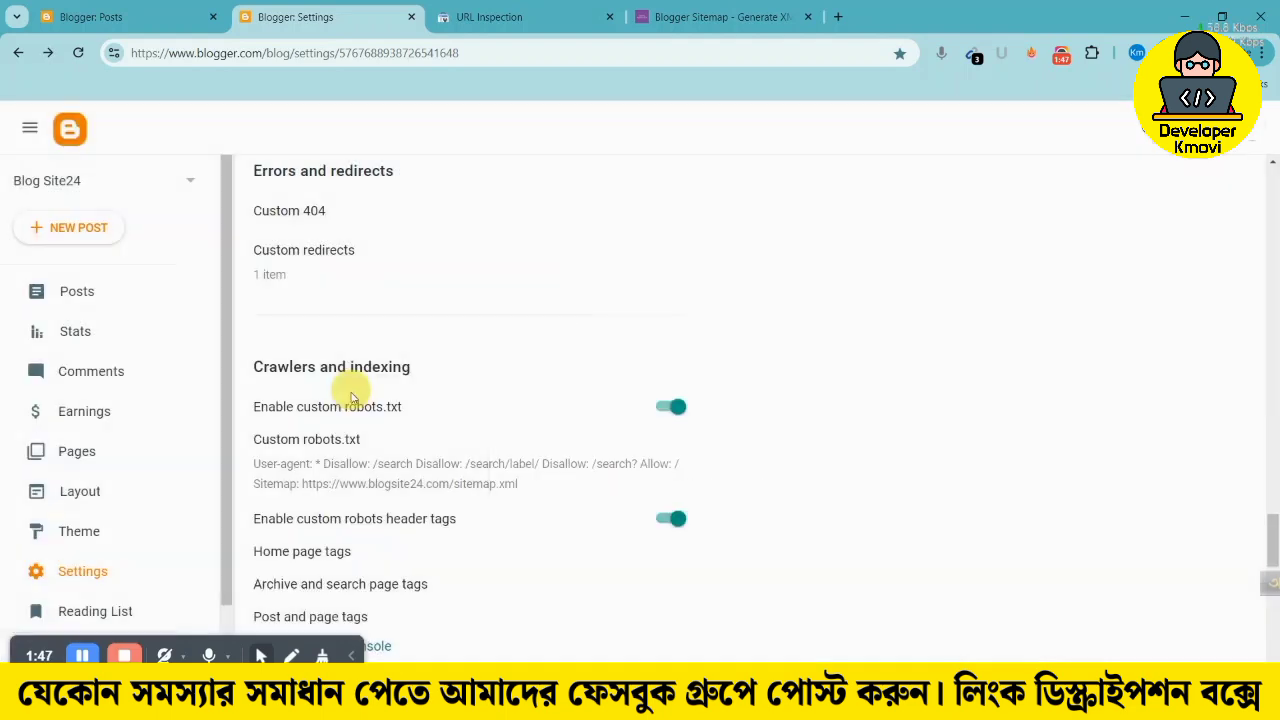
{"action": "scroll", "coordinate": [340, 380], "scroll_direction": "down", "scroll_amount": 1}
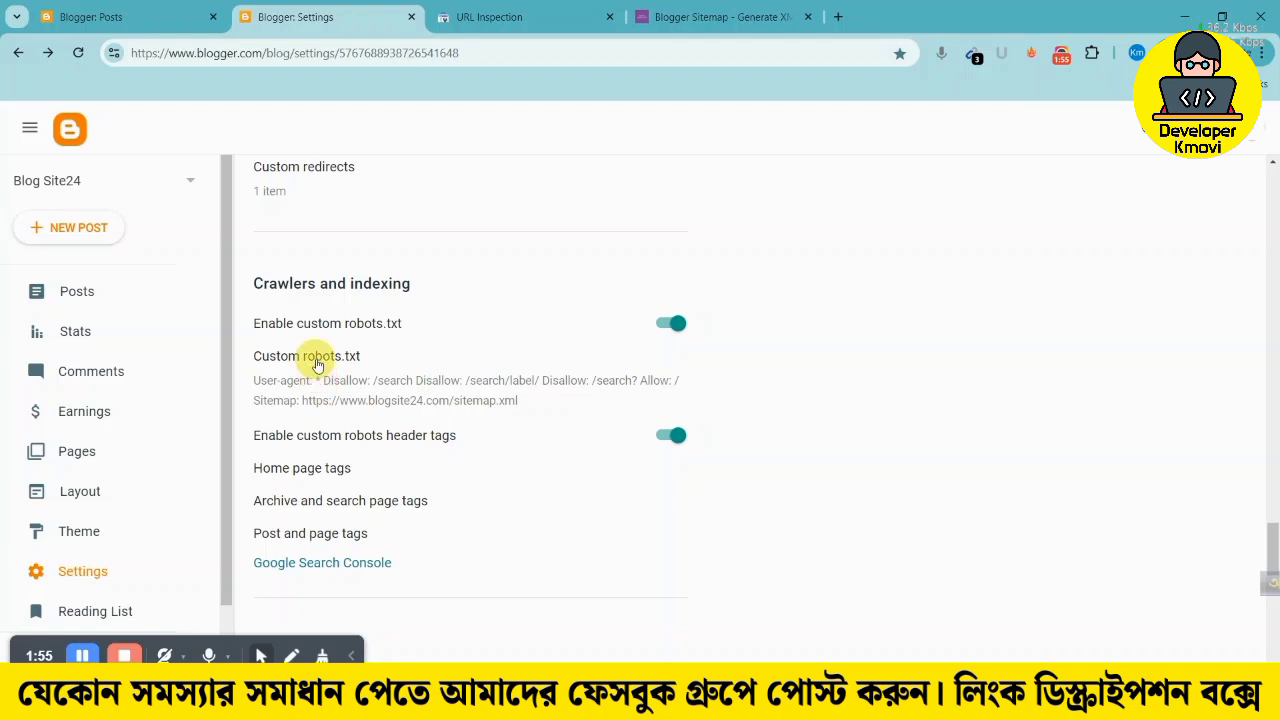
{"action": "left_click", "coordinate": [310, 362]}
{"action": "scroll", "coordinate": [537, 365], "scroll_direction": "down", "scroll_amount": 1}
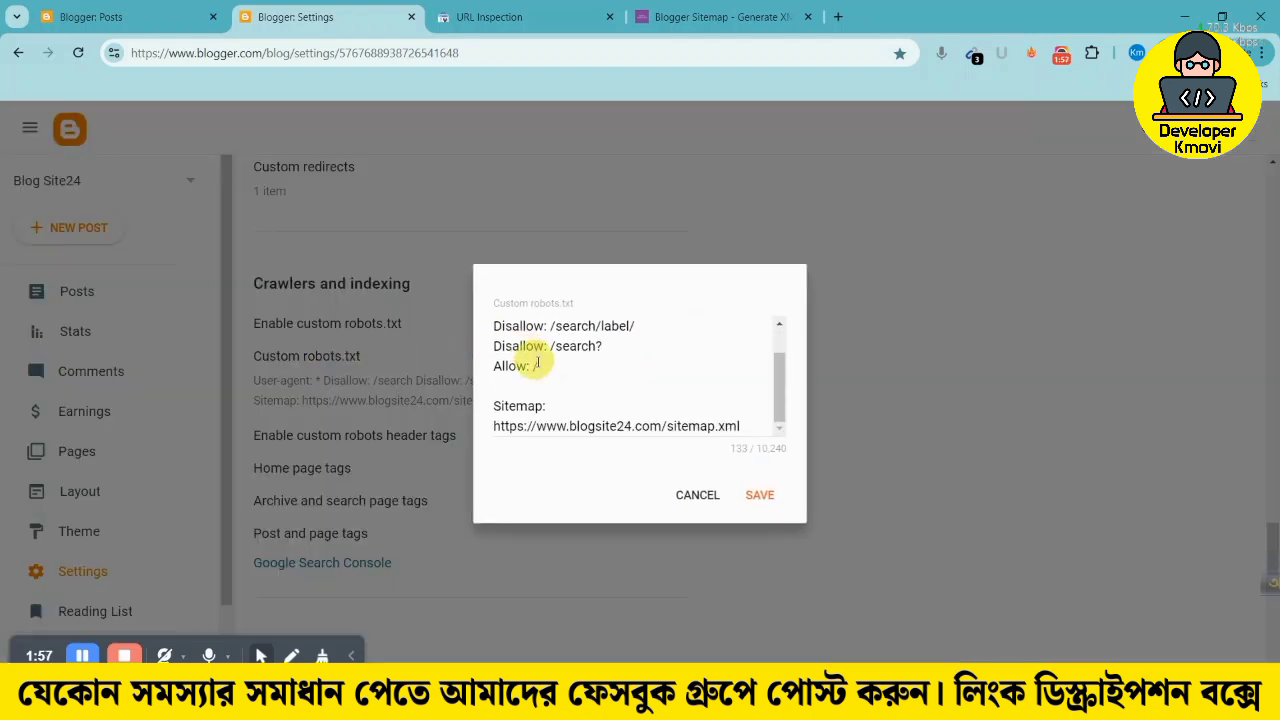
{"action": "scroll", "coordinate": [565, 385], "scroll_direction": "up", "scroll_amount": 1}
{"action": "scroll", "coordinate": [594, 371], "scroll_direction": "down", "scroll_amount": 1}
{"action": "scroll", "coordinate": [584, 402], "scroll_direction": "up", "scroll_amount": 1}
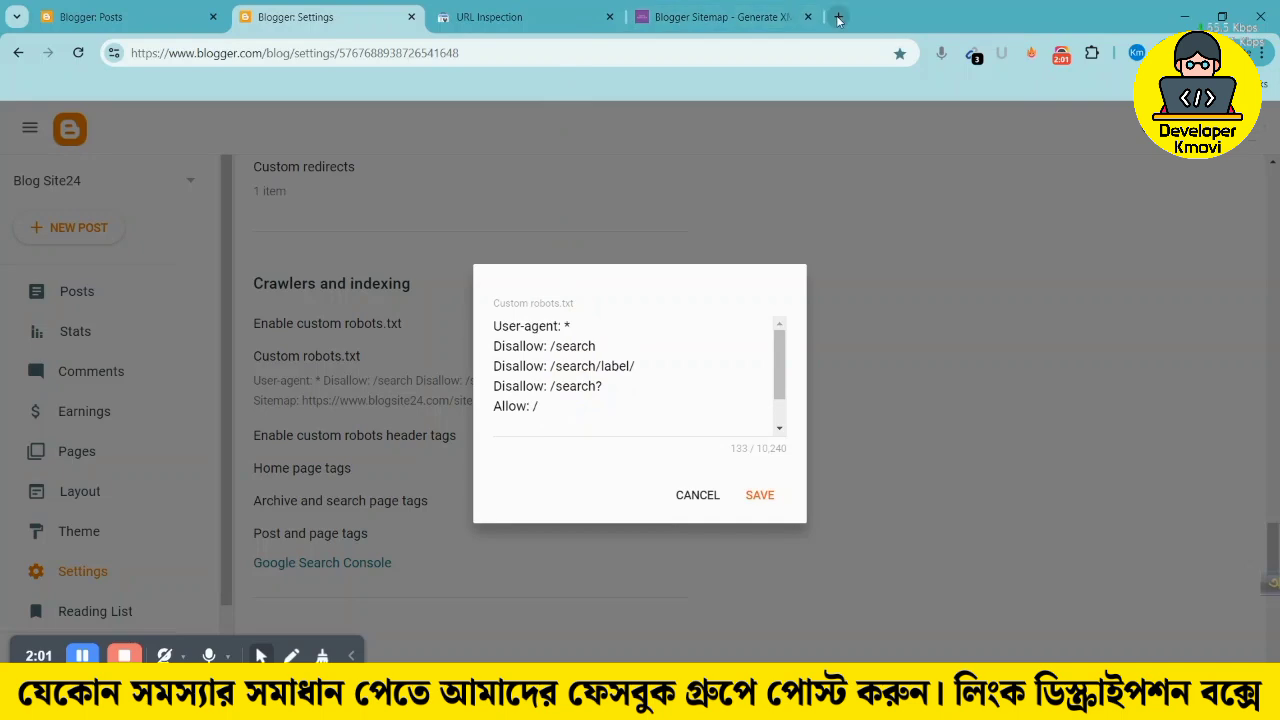
Search the web for "blogger sitemap generator" in a new tab and open the labnol.org Blogger sitemap tool
{"action": "key", "text": "ctrl+t"}
{"action": "type", "text": "blogger si"}
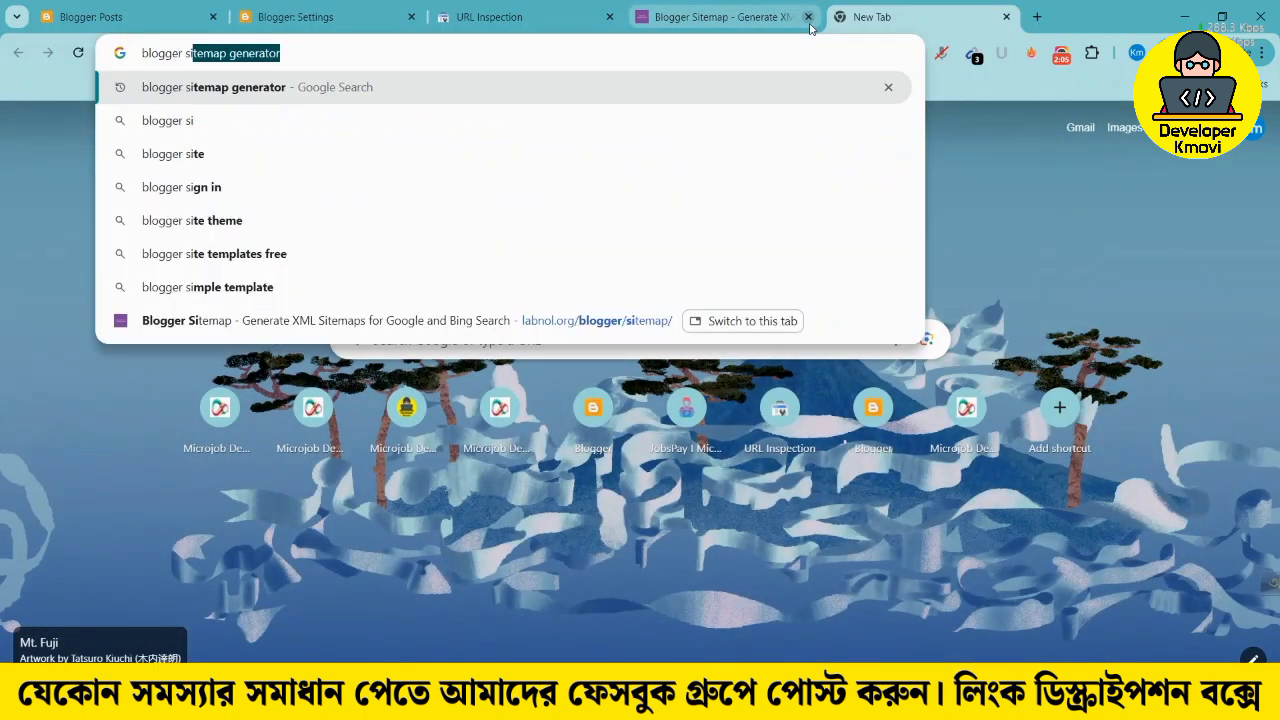
{"action": "key", "text": "Return"}
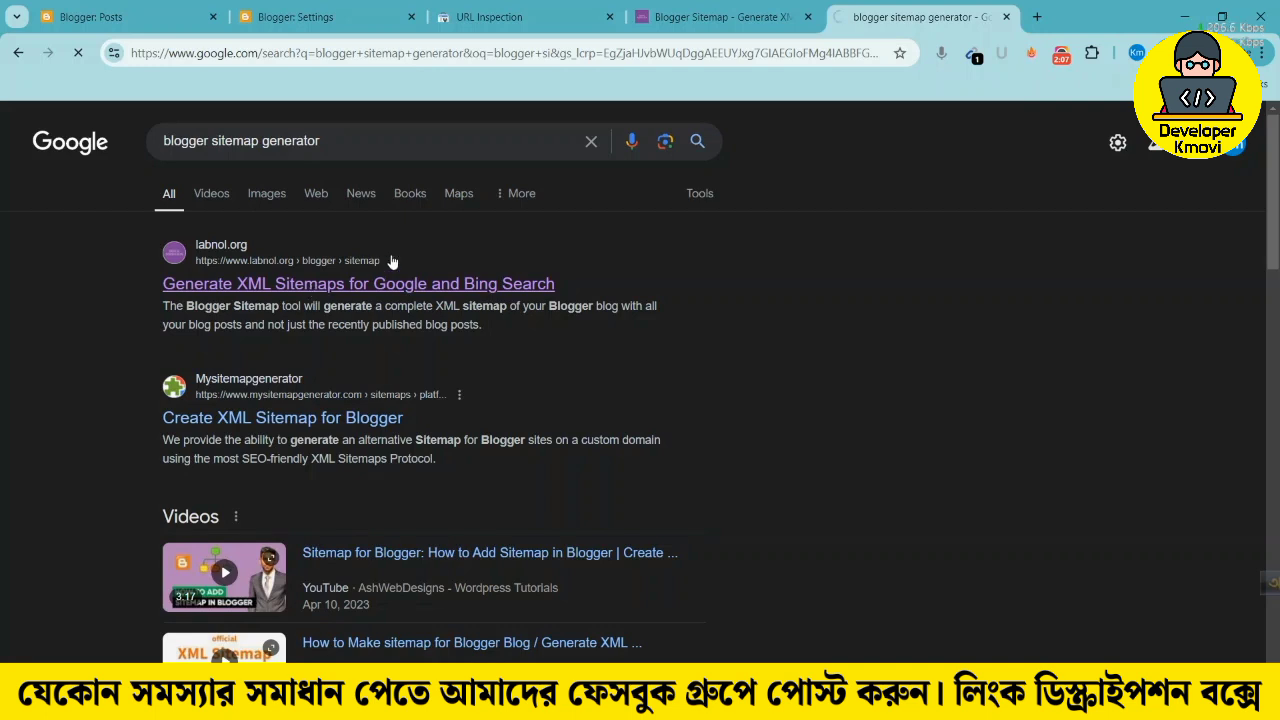
{"action": "scroll", "coordinate": [570, 195], "scroll_direction": "down", "scroll_amount": 3}
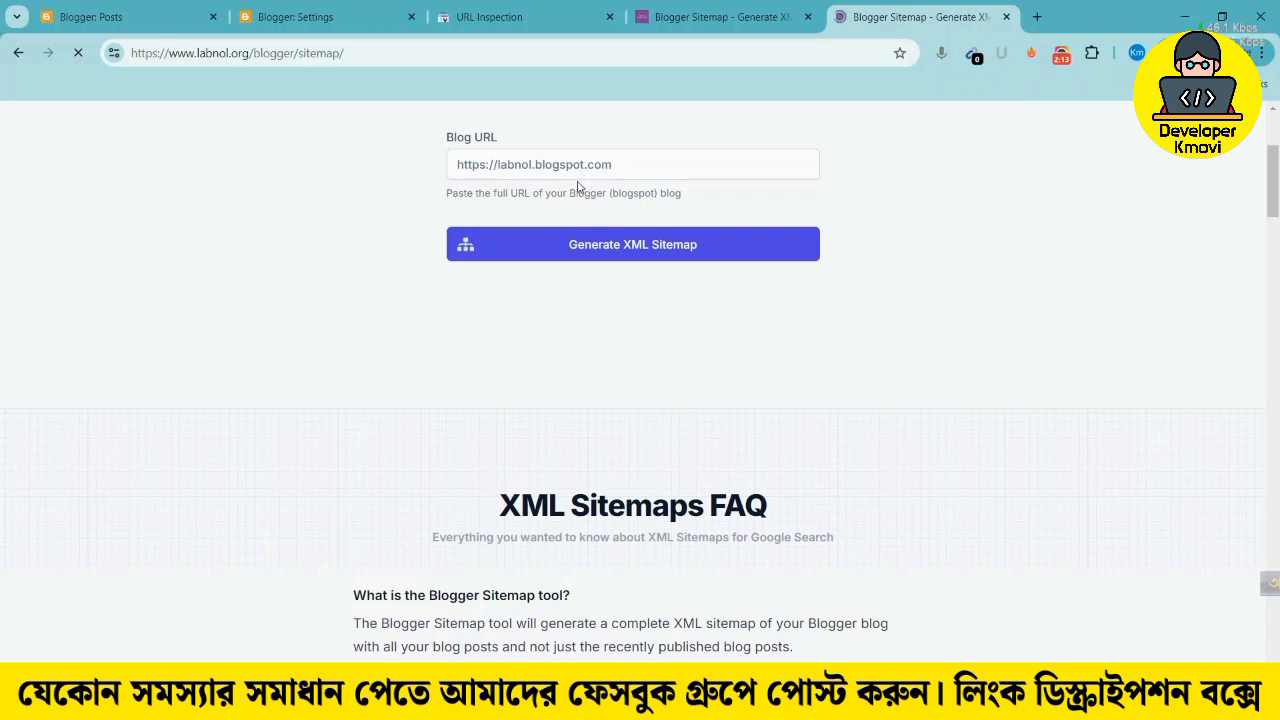
{"action": "scroll", "coordinate": [560, 205], "scroll_direction": "up", "scroll_amount": 2}
{"action": "left_click", "coordinate": [567, 331]}
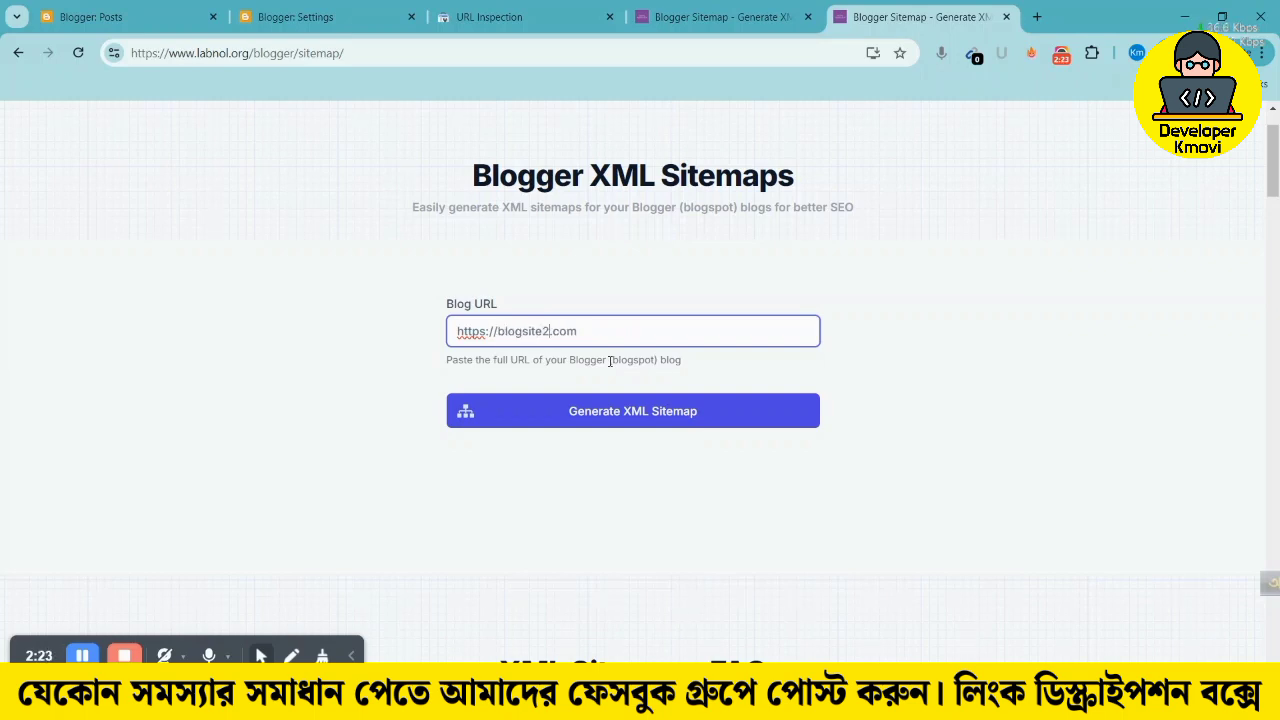
{"action": "left_click", "coordinate": [623, 424]}
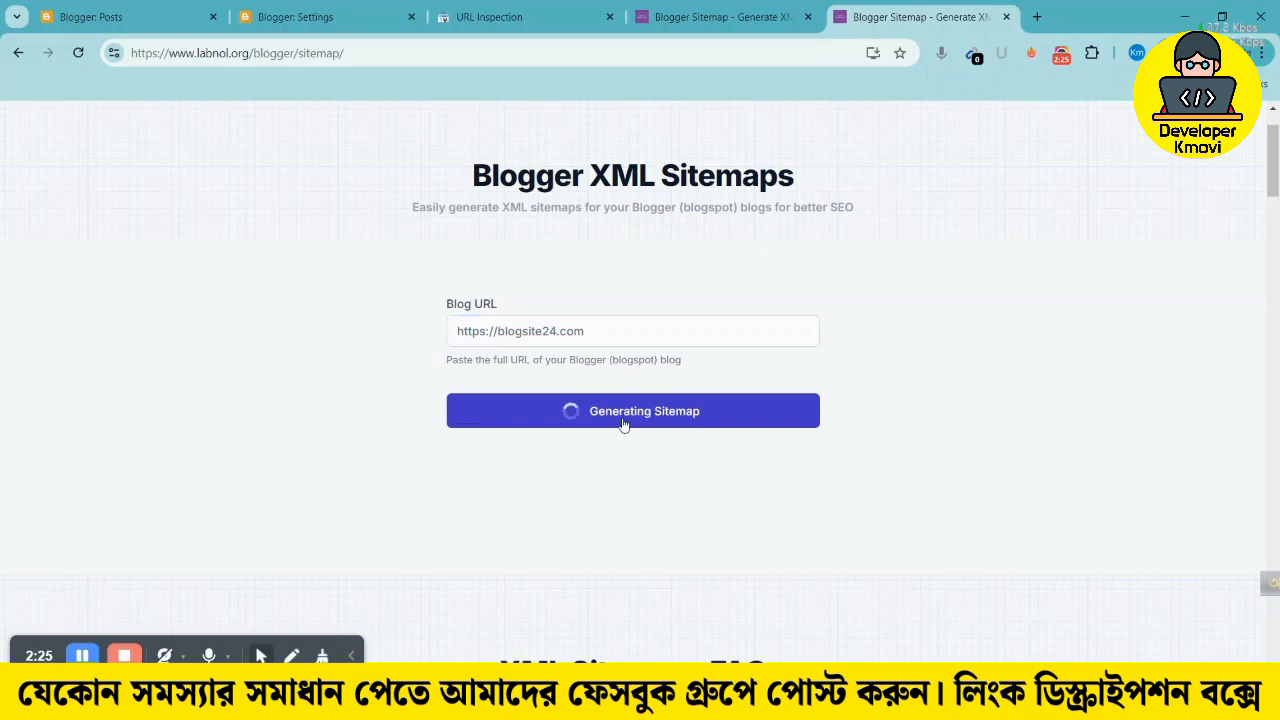
{"action": "scroll", "coordinate": [986, 351], "scroll_direction": "down", "scroll_amount": 5}
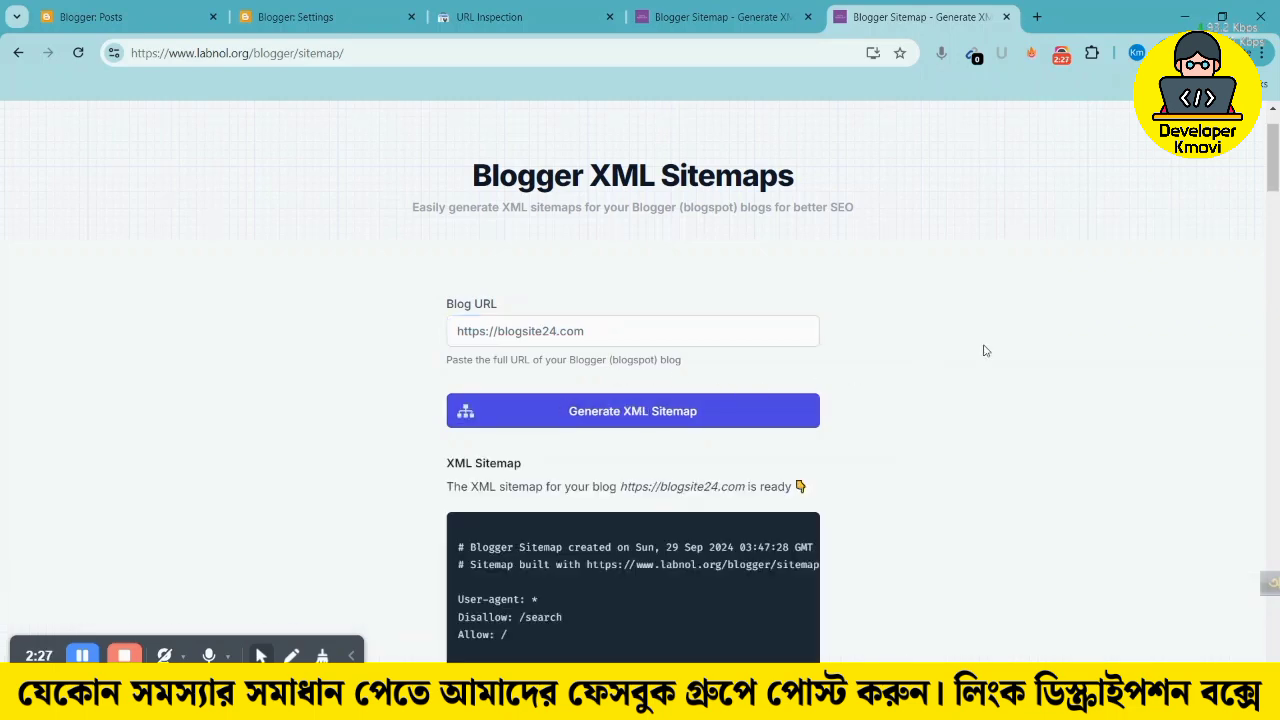
Copy the generated robots.txt directives from the User-agent line through the end of the Sitemap line
{"action": "scroll", "coordinate": [589, 369], "scroll_direction": "up", "scroll_amount": 1}
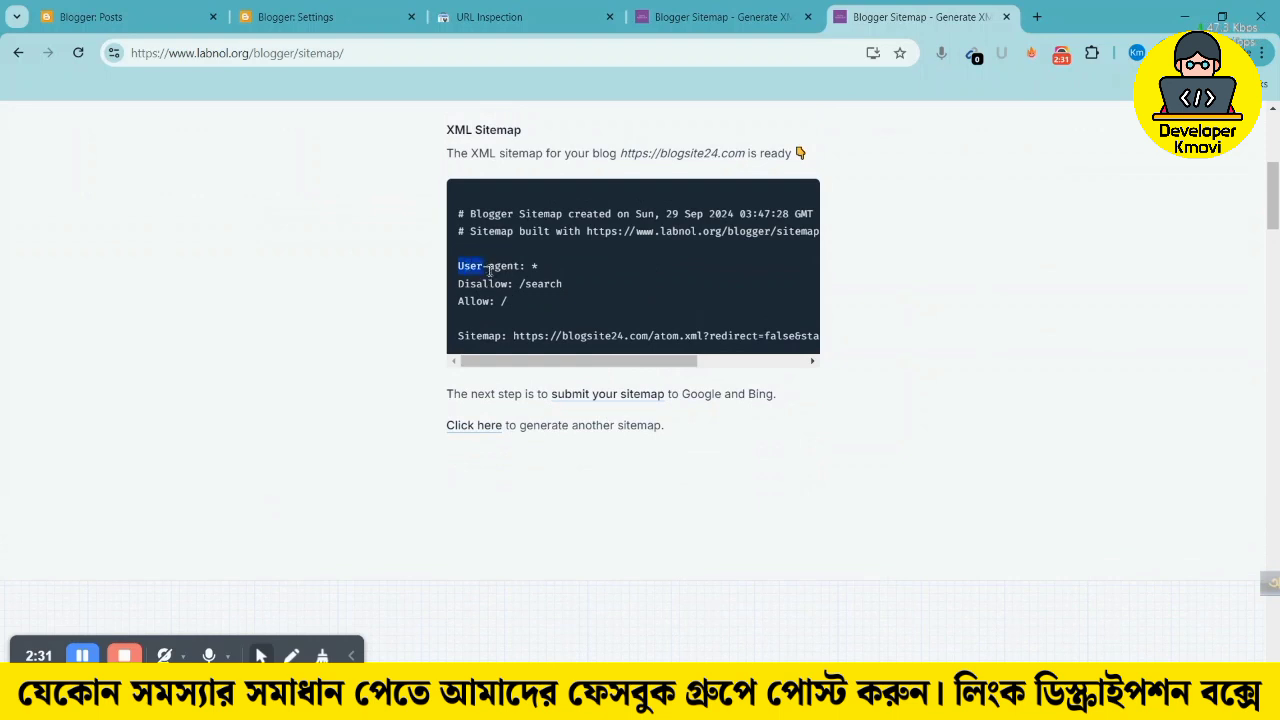
{"action": "left_click_drag", "start_coordinate": [490, 270], "coordinate": [535, 281]}
{"action": "left_click_drag", "start_coordinate": [580, 335], "coordinate": [799, 340]}
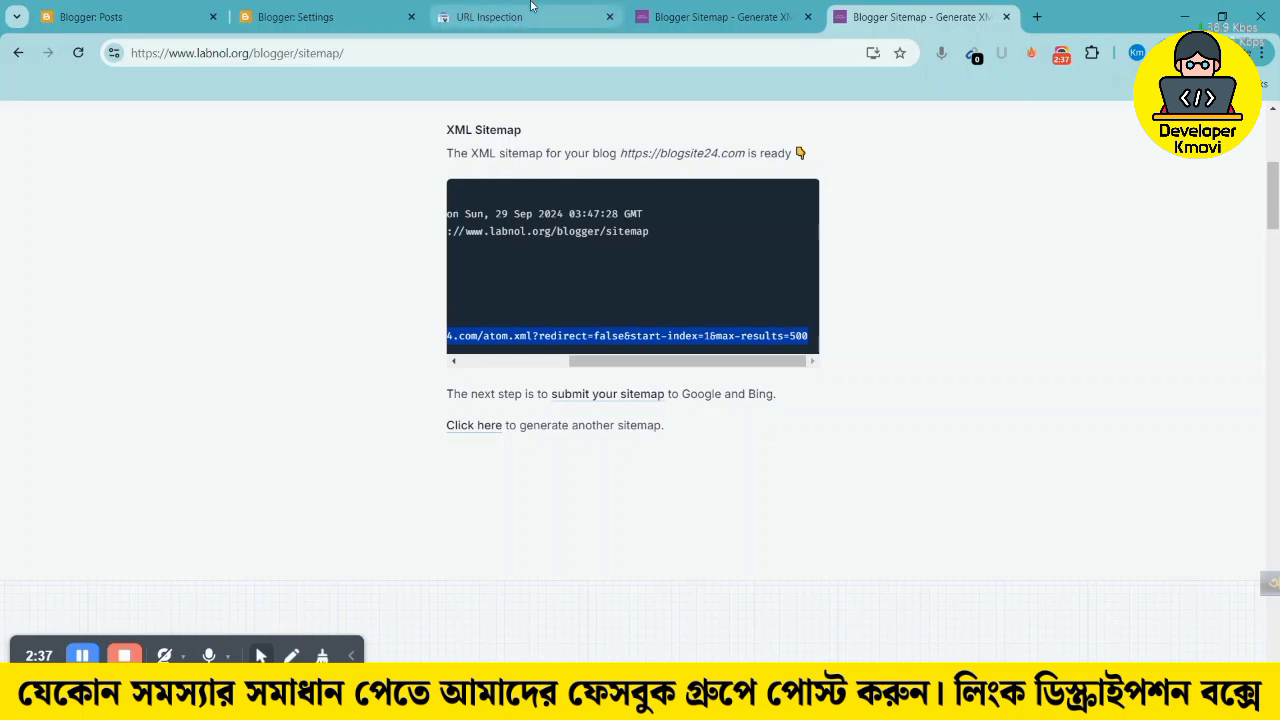
{"action": "left_click", "coordinate": [300, 17]}
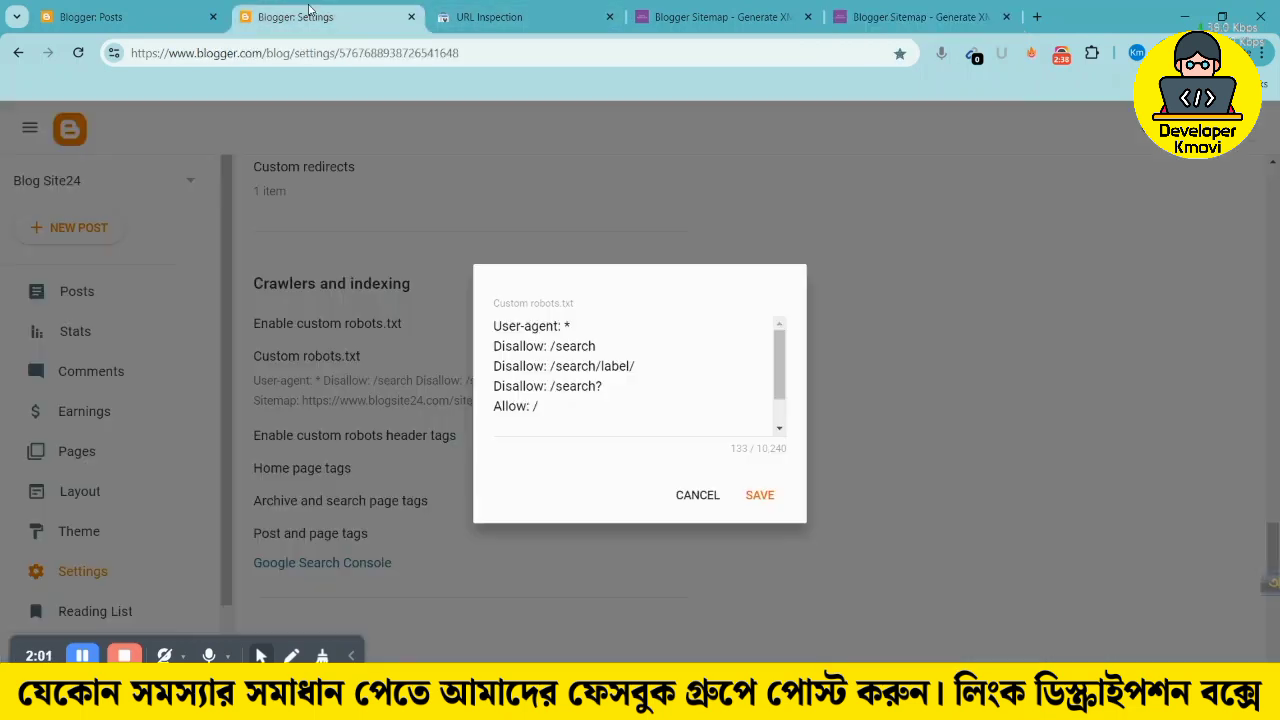
{"action": "left_click", "coordinate": [697, 500]}
{"action": "left_click", "coordinate": [338, 362]}
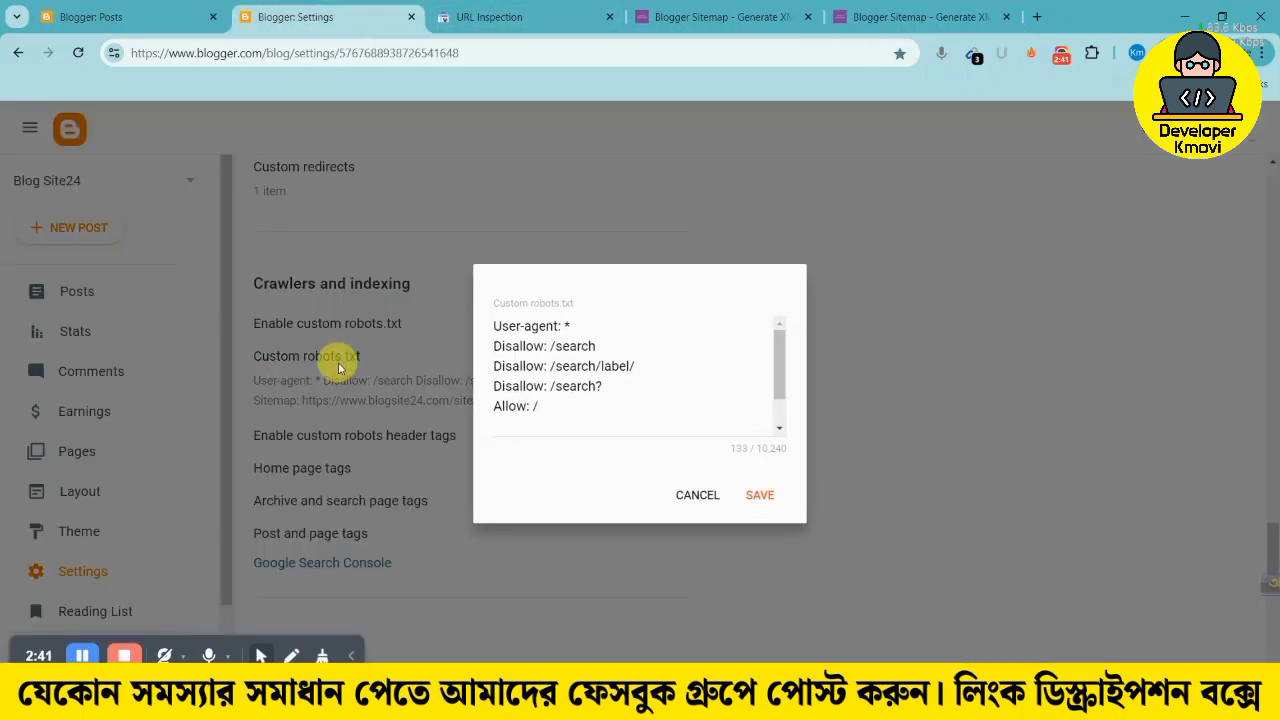
{"action": "scroll", "coordinate": [630, 378], "scroll_direction": "down", "scroll_amount": 1}
{"action": "left_click", "coordinate": [617, 384]}
{"action": "scroll", "coordinate": [617, 388], "scroll_direction": "up", "scroll_amount": 1}
{"action": "key", "text": "ctrl+a"}
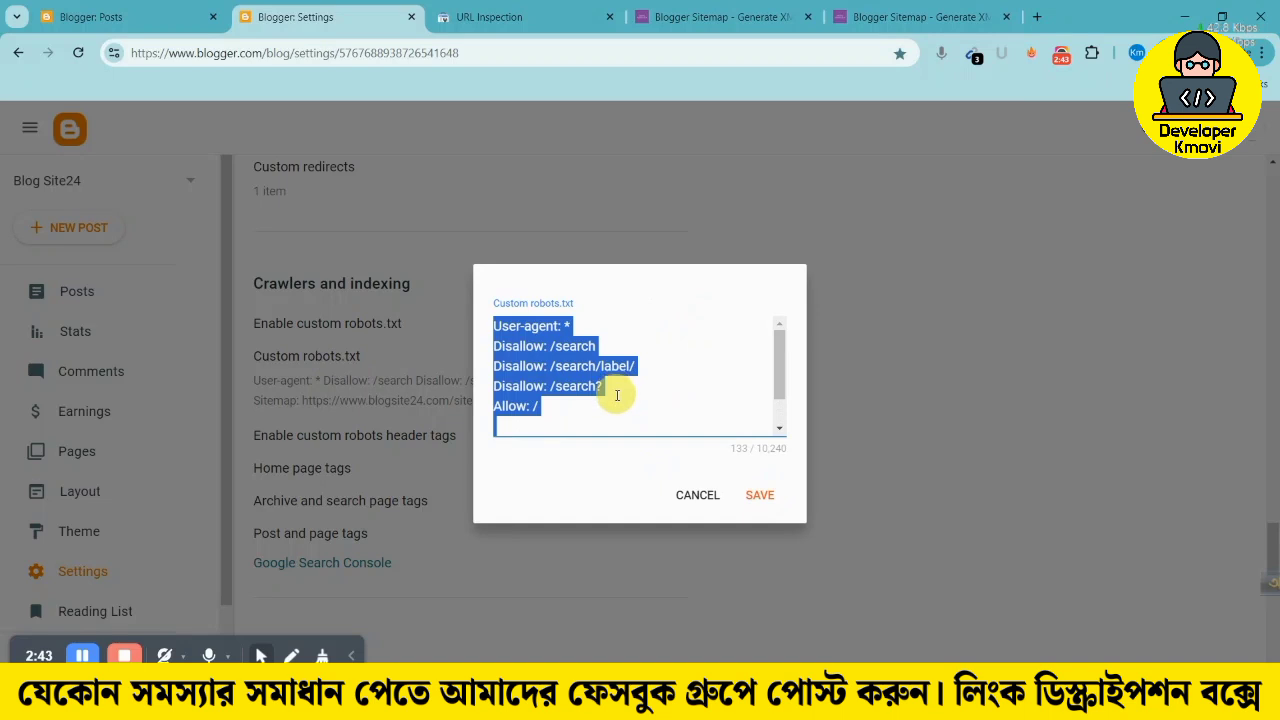
{"action": "type", "text": "User-agent: * Disallow: /search Allow: /  Sitemap: https://blogsite24.com/atom.xml?redirect=false&start-index=1&max-results=500"}
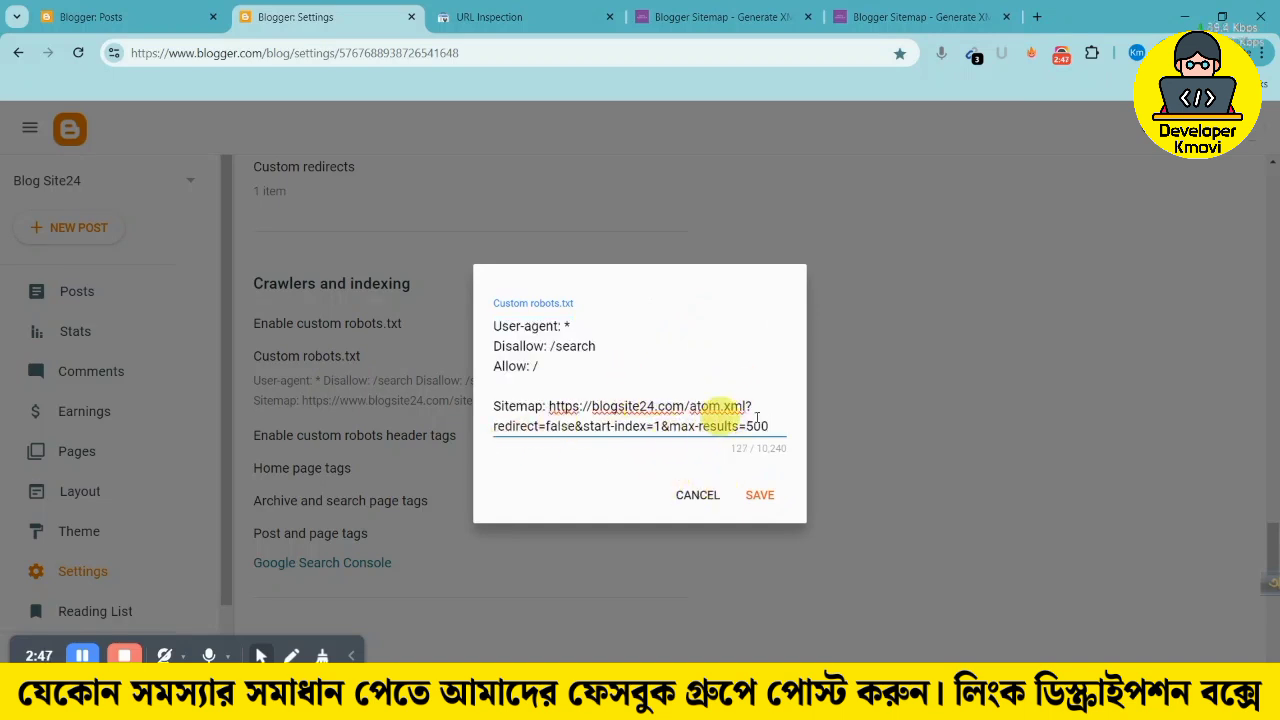
Undo the replacement of the custom robots.txt content to bring back the original directives
{"action": "key", "text": "ctrl+Tab"}
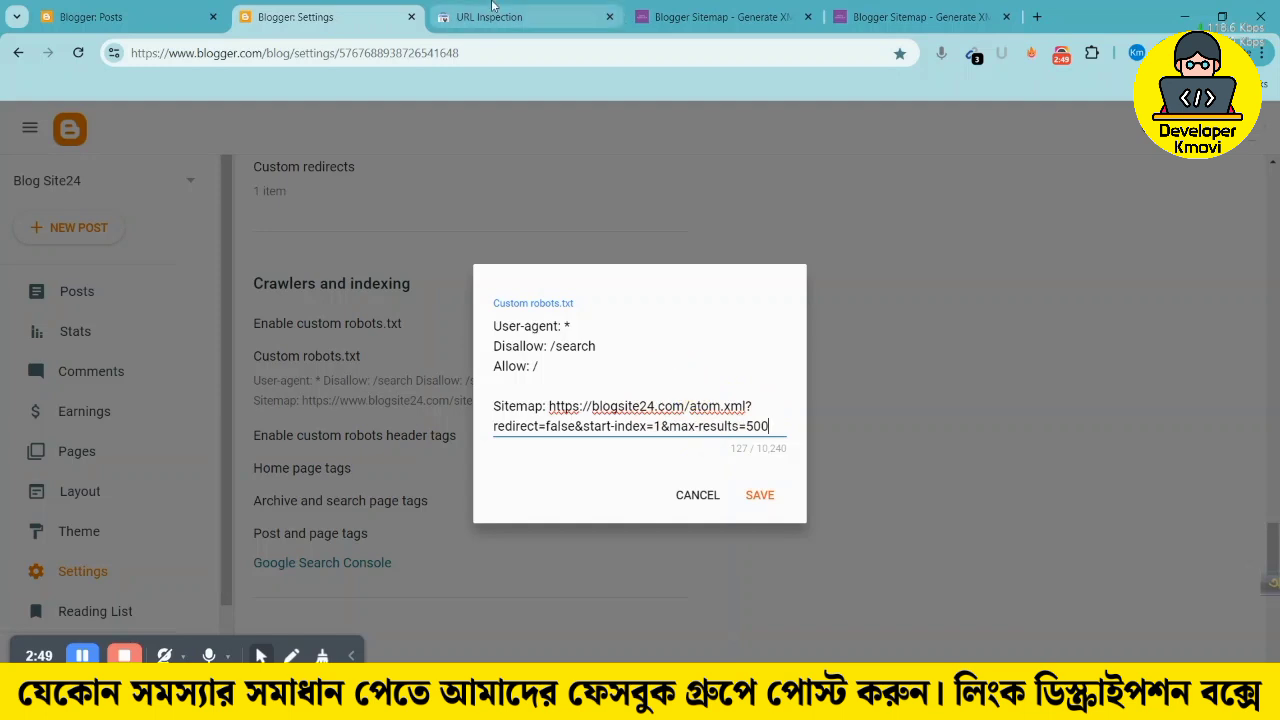
{"action": "key", "text": "ctrl+shift+Tab"}
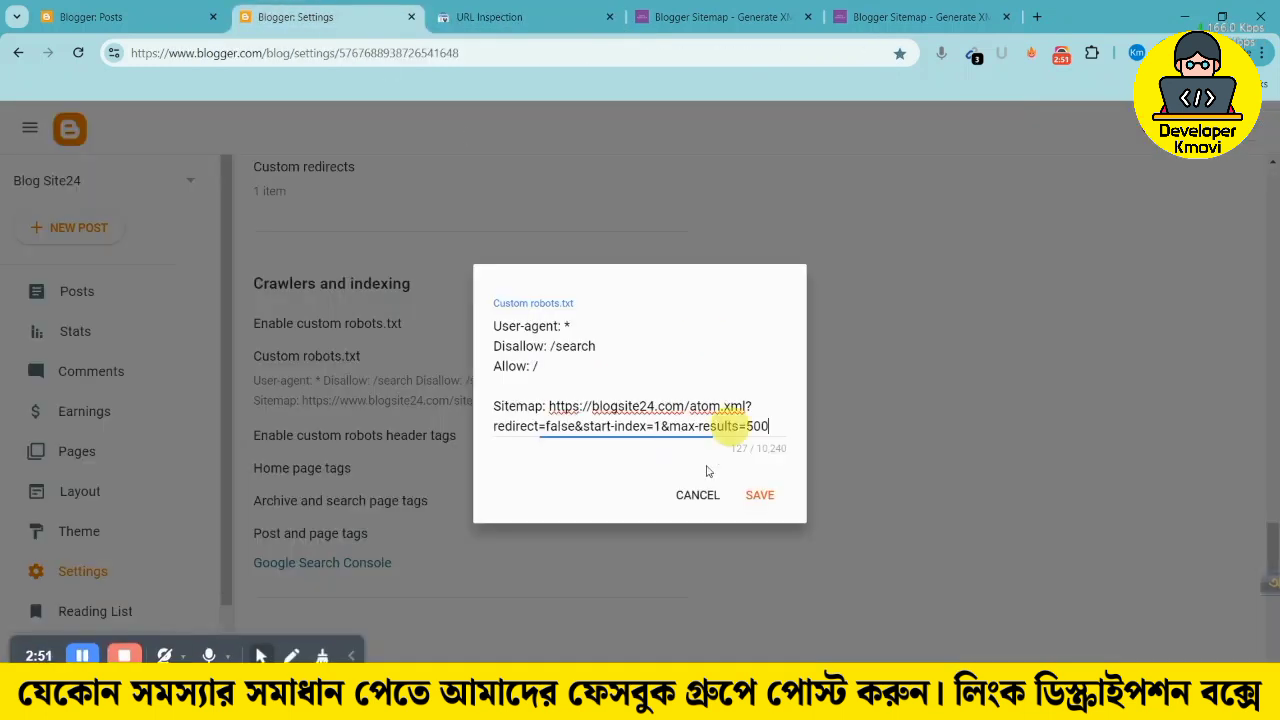
{"action": "key", "text": "ctrl+z"}
{"action": "scroll", "coordinate": [648, 410], "scroll_direction": "down", "scroll_amount": 1}
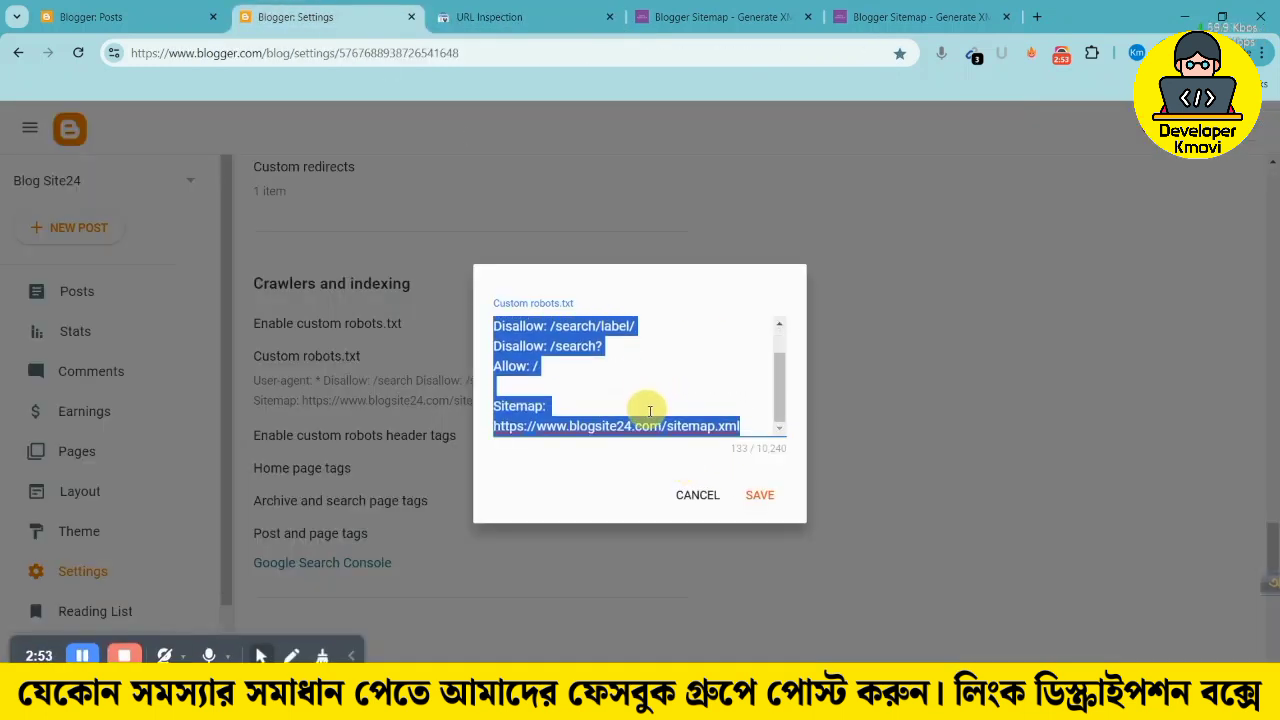
{"action": "left_click", "coordinate": [678, 404]}
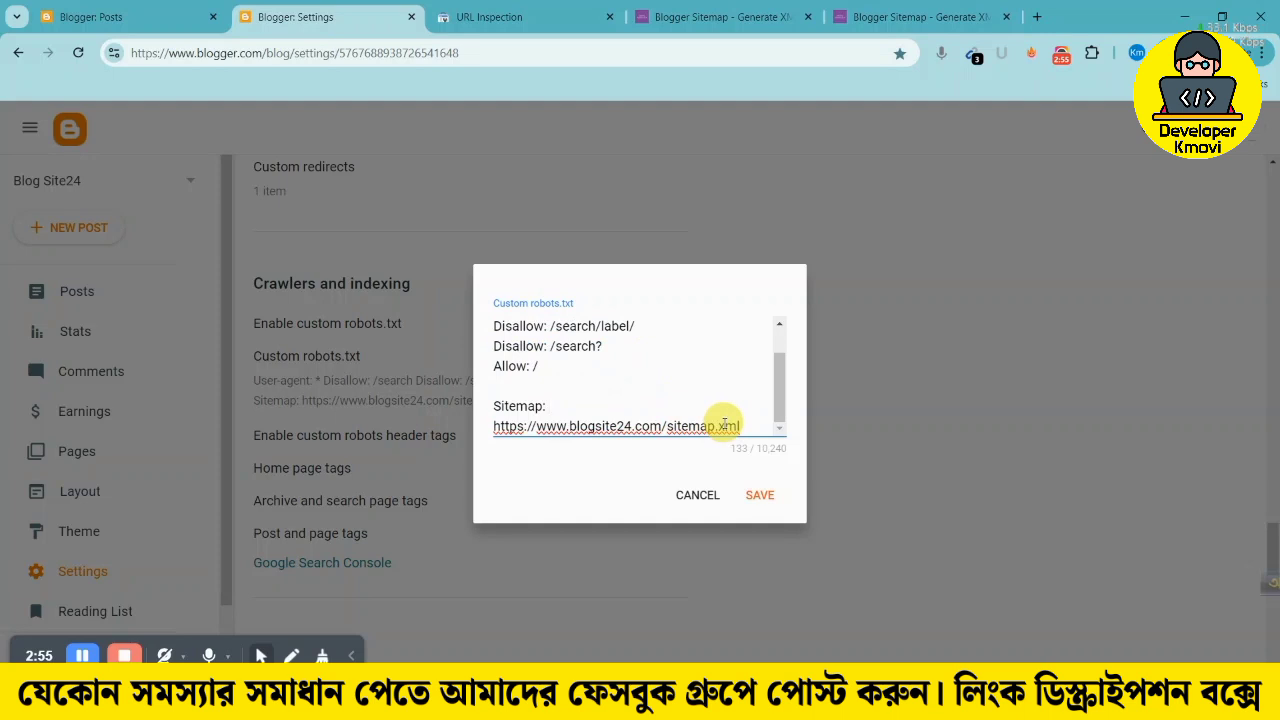
Review the Disallow and Allow directives and the domain in the sitemap URL, and save the custom robots.txt
{"action": "scroll", "coordinate": [708, 413], "scroll_direction": "up", "scroll_amount": 2}
{"action": "scroll", "coordinate": [643, 406], "scroll_direction": "down", "scroll_amount": 2}
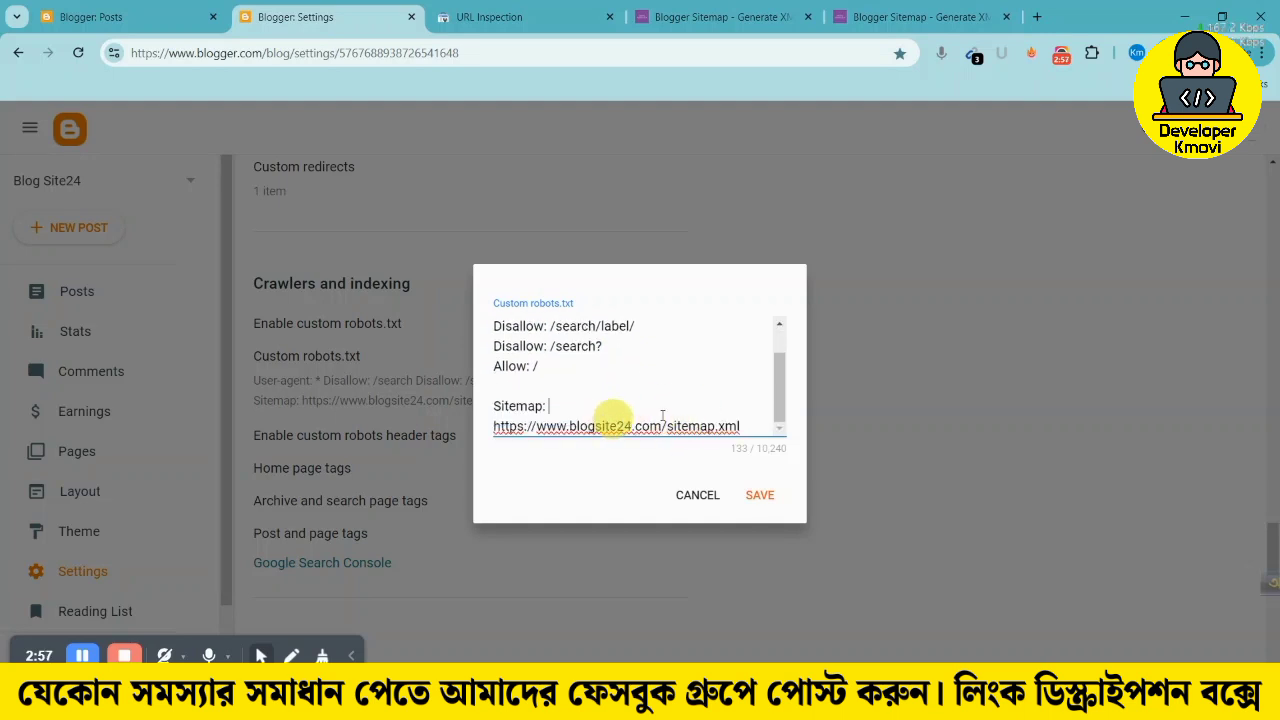
{"action": "scroll", "coordinate": [572, 416], "scroll_direction": "up", "scroll_amount": 2}
{"action": "scroll", "coordinate": [586, 343], "scroll_direction": "down", "scroll_amount": 2}
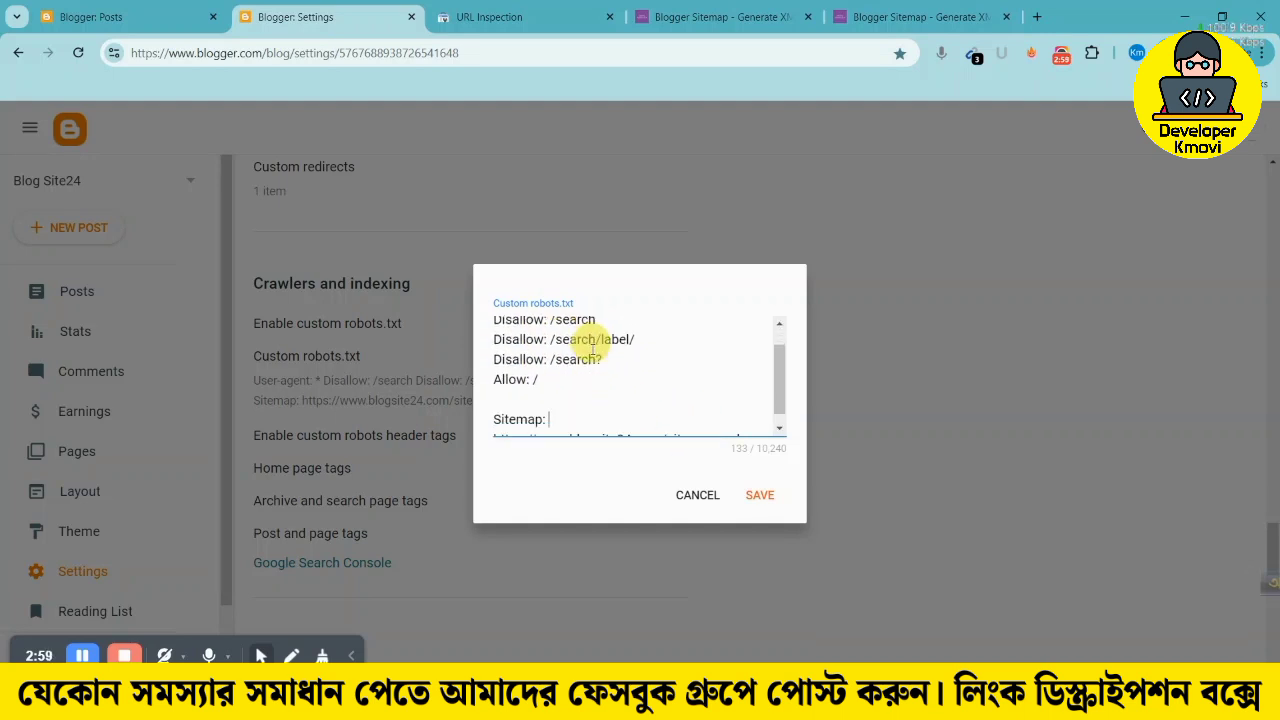
{"action": "left_click", "coordinate": [573, 407]}
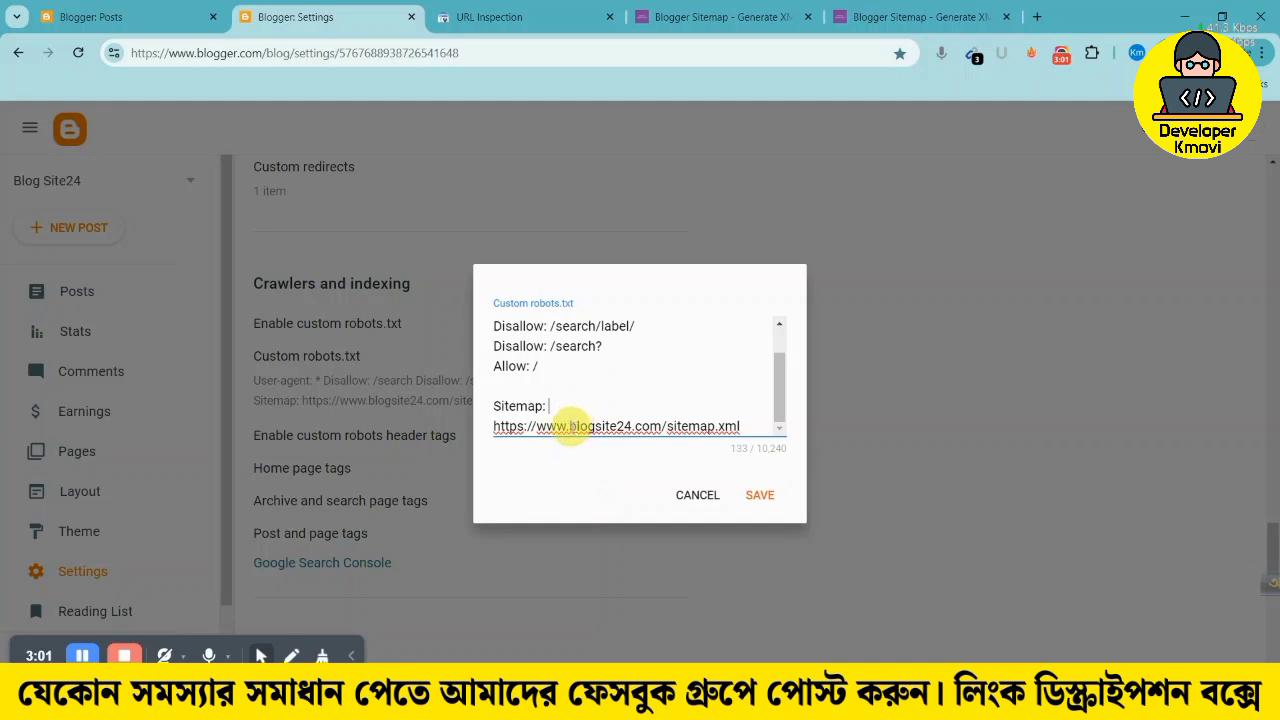
{"action": "left_click_drag", "start_coordinate": [569, 426], "coordinate": [667, 426]}
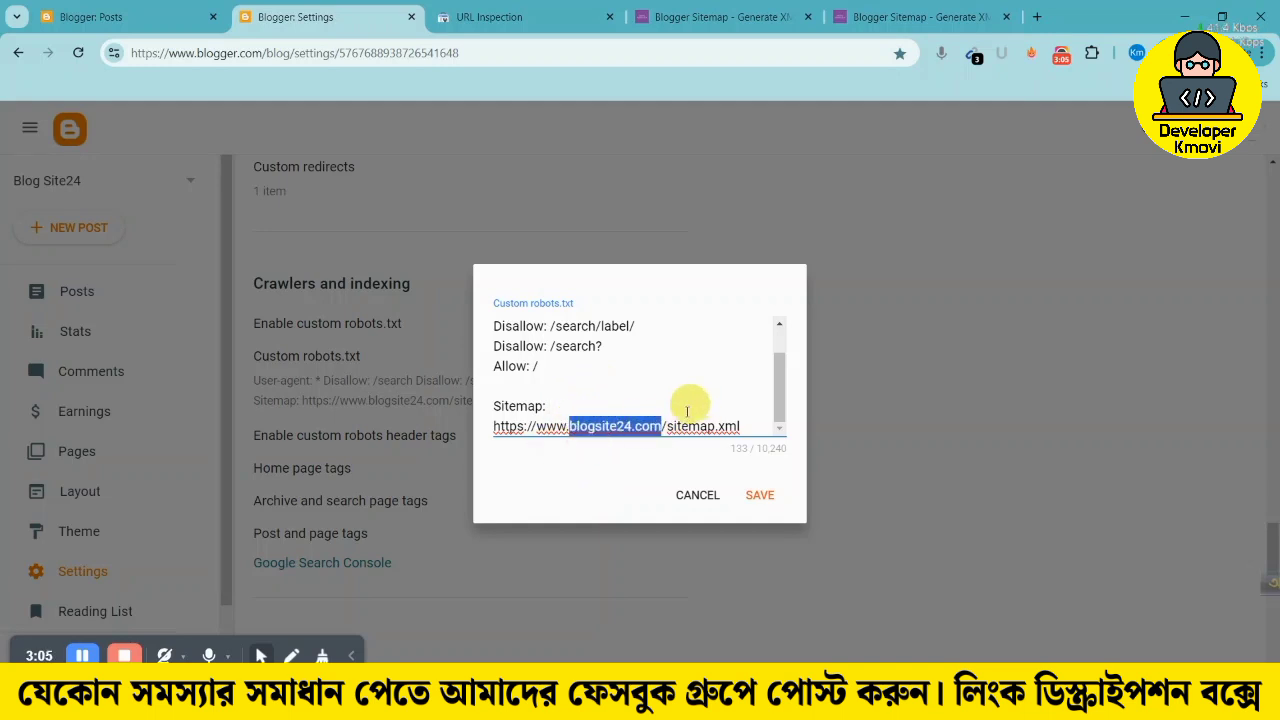
{"action": "scroll", "coordinate": [600, 405], "scroll_direction": "up", "scroll_amount": 3}
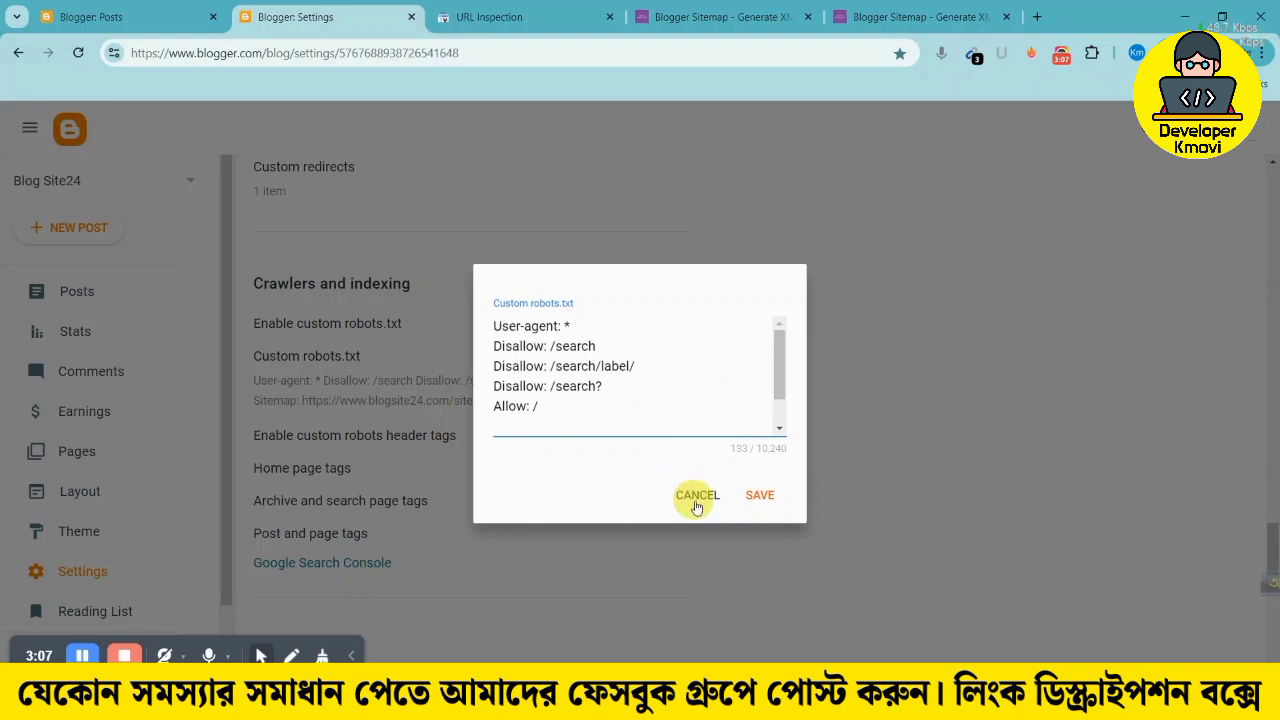
{"action": "left_click", "coordinate": [757, 495]}
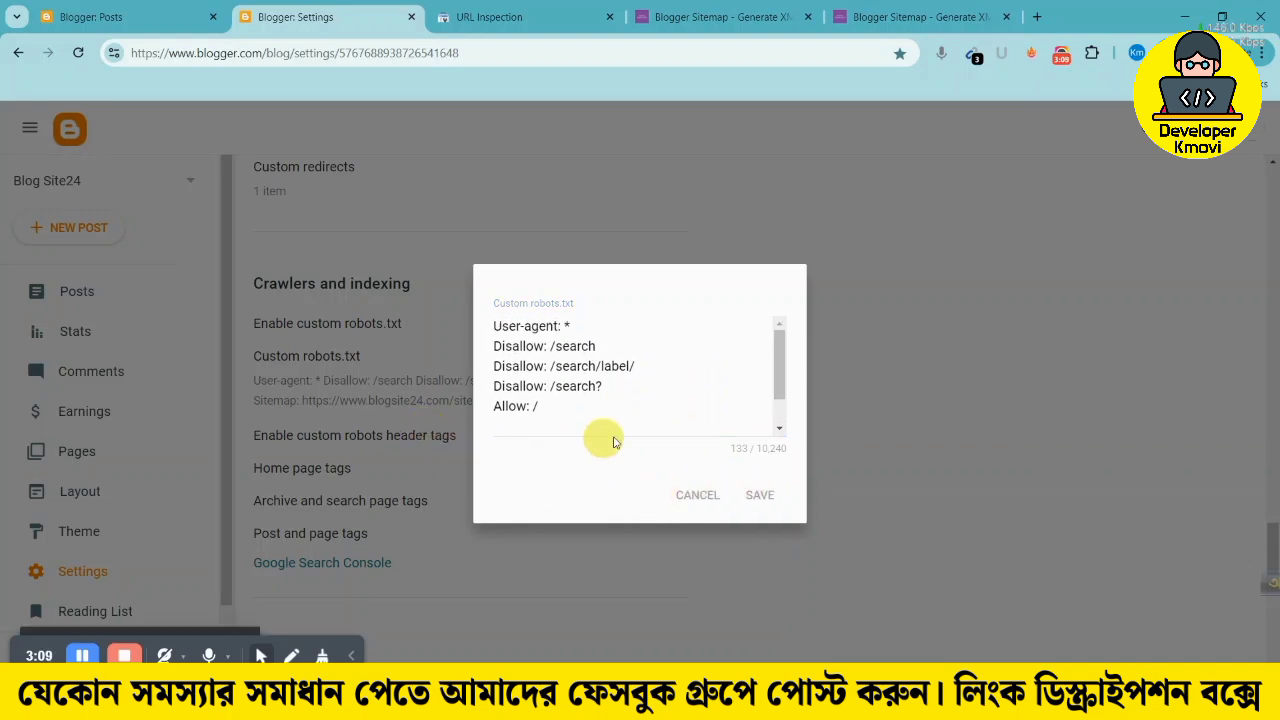
{"action": "scroll", "coordinate": [480, 380], "scroll_direction": "down", "scroll_amount": 3}
{"action": "scroll", "coordinate": [430, 300], "scroll_direction": "up", "scroll_amount": 1}
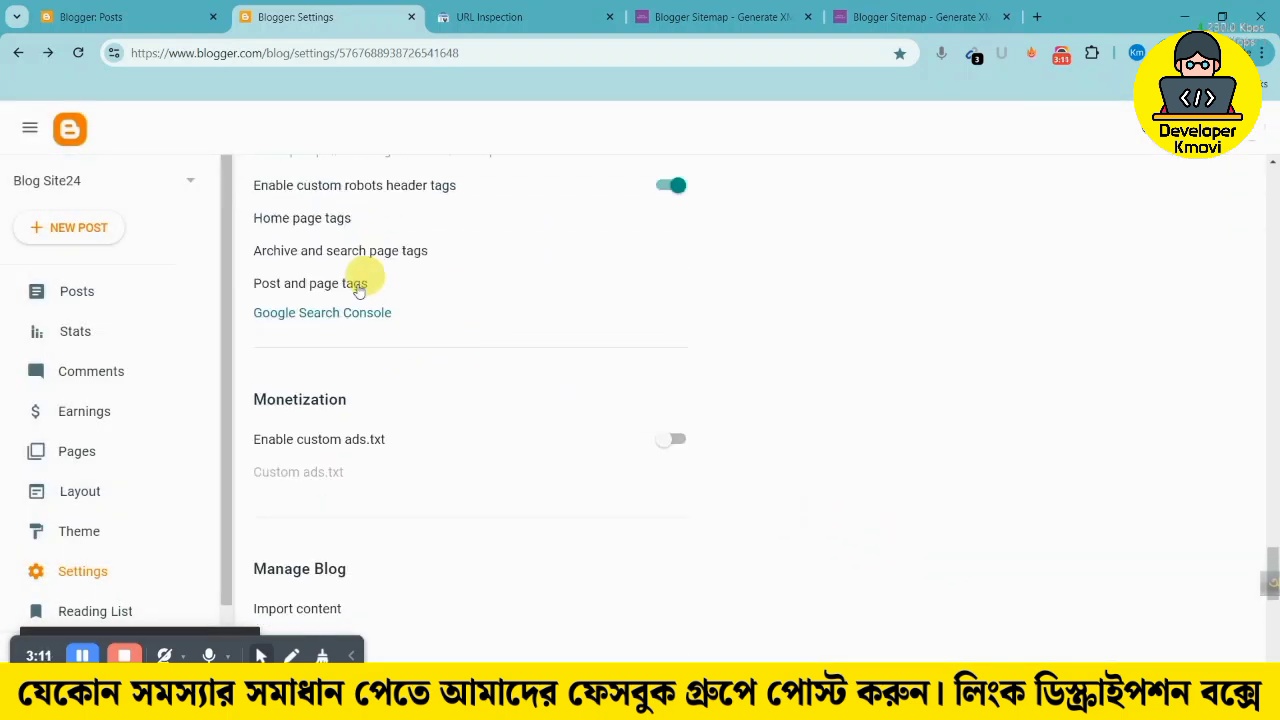
{"action": "scroll", "coordinate": [300, 305], "scroll_direction": "down", "scroll_amount": 3}
{"action": "scroll", "coordinate": [280, 355], "scroll_direction": "up", "scroll_amount": 4}
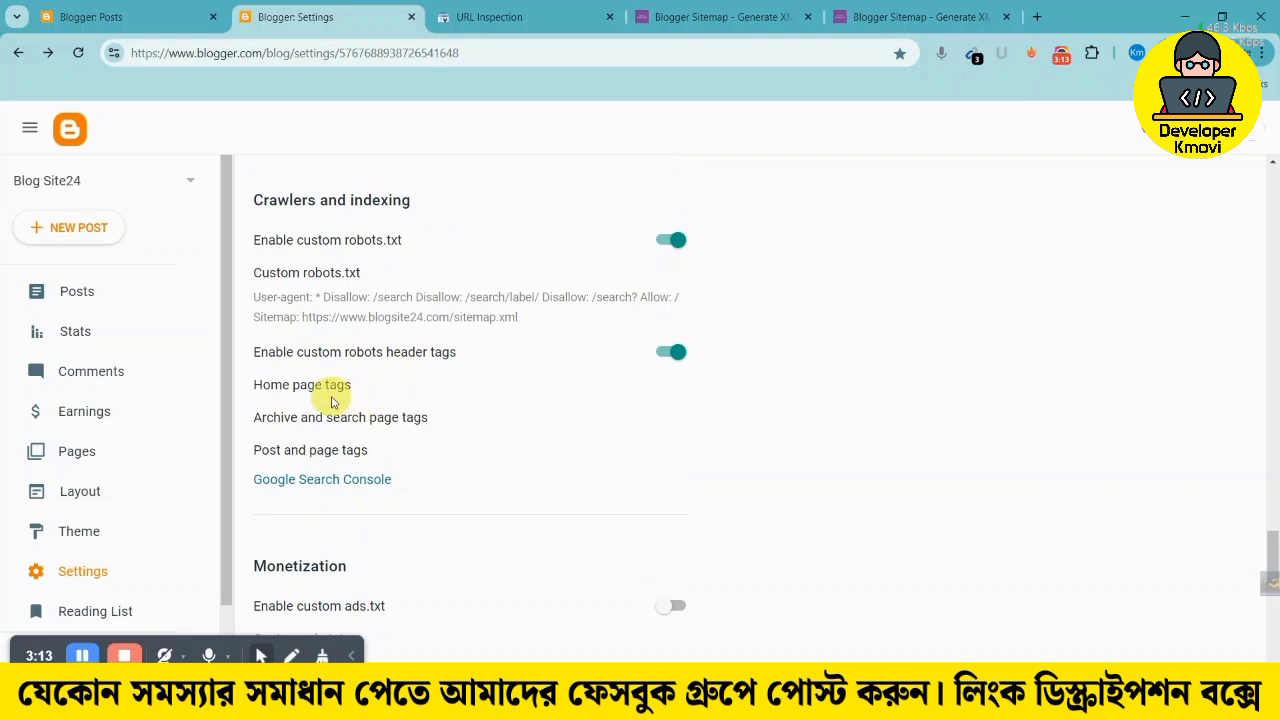
{"action": "scroll", "coordinate": [480, 408], "scroll_direction": "down", "scroll_amount": 1}
{"action": "scroll", "coordinate": [480, 390], "scroll_direction": "up", "scroll_amount": 2}
{"action": "scroll", "coordinate": [490, 374], "scroll_direction": "down", "scroll_amount": 1}
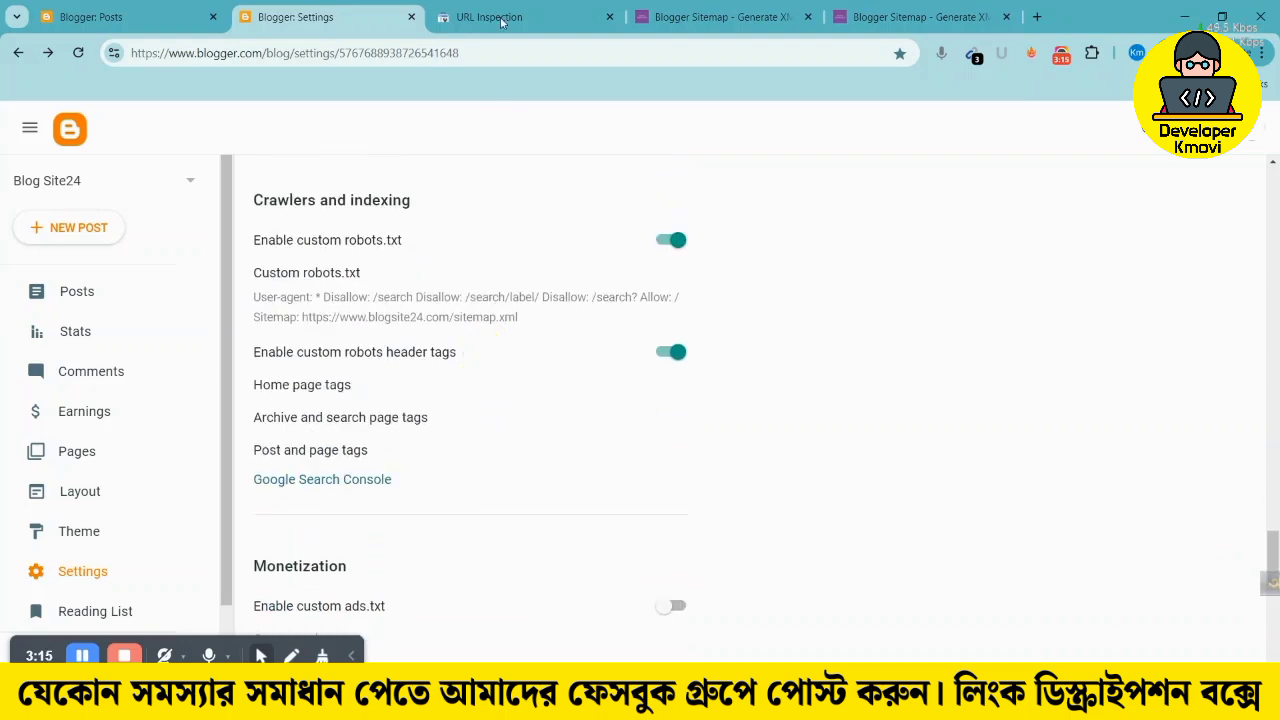
Switch to Google Search Console and open the Sitemaps page for blogsite24.com
{"action": "left_click", "coordinate": [500, 17]}
{"action": "scroll", "coordinate": [190, 360], "scroll_direction": "down", "scroll_amount": 2}
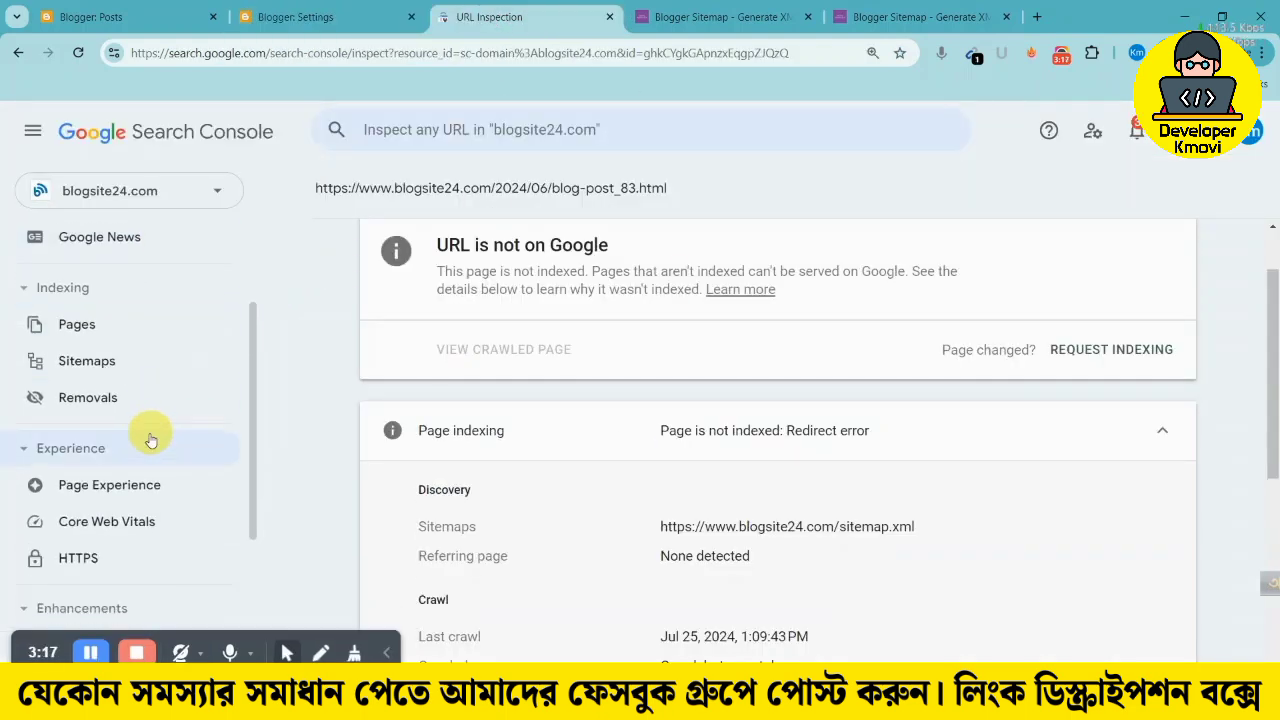
{"action": "scroll", "coordinate": [114, 320], "scroll_direction": "up", "scroll_amount": 1}
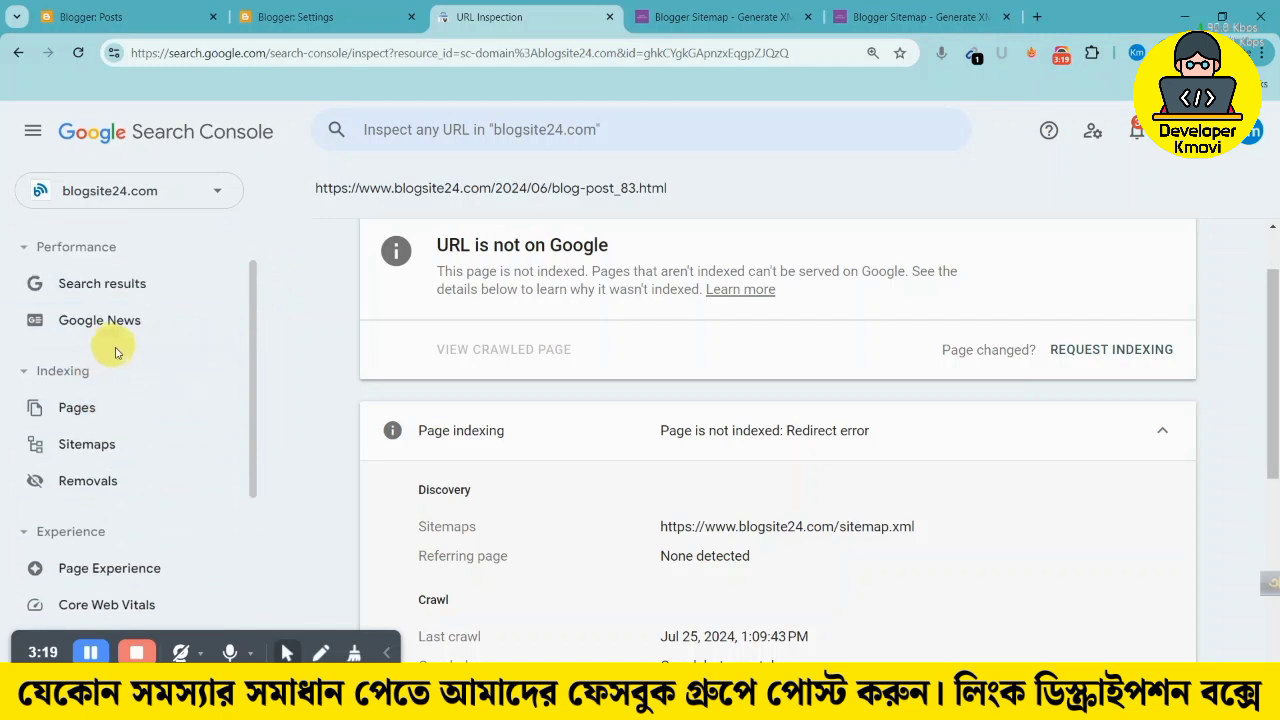
{"action": "scroll", "coordinate": [137, 363], "scroll_direction": "down", "scroll_amount": 2}
{"action": "scroll", "coordinate": [150, 352], "scroll_direction": "up", "scroll_amount": 1}
{"action": "left_click", "coordinate": [108, 360]}
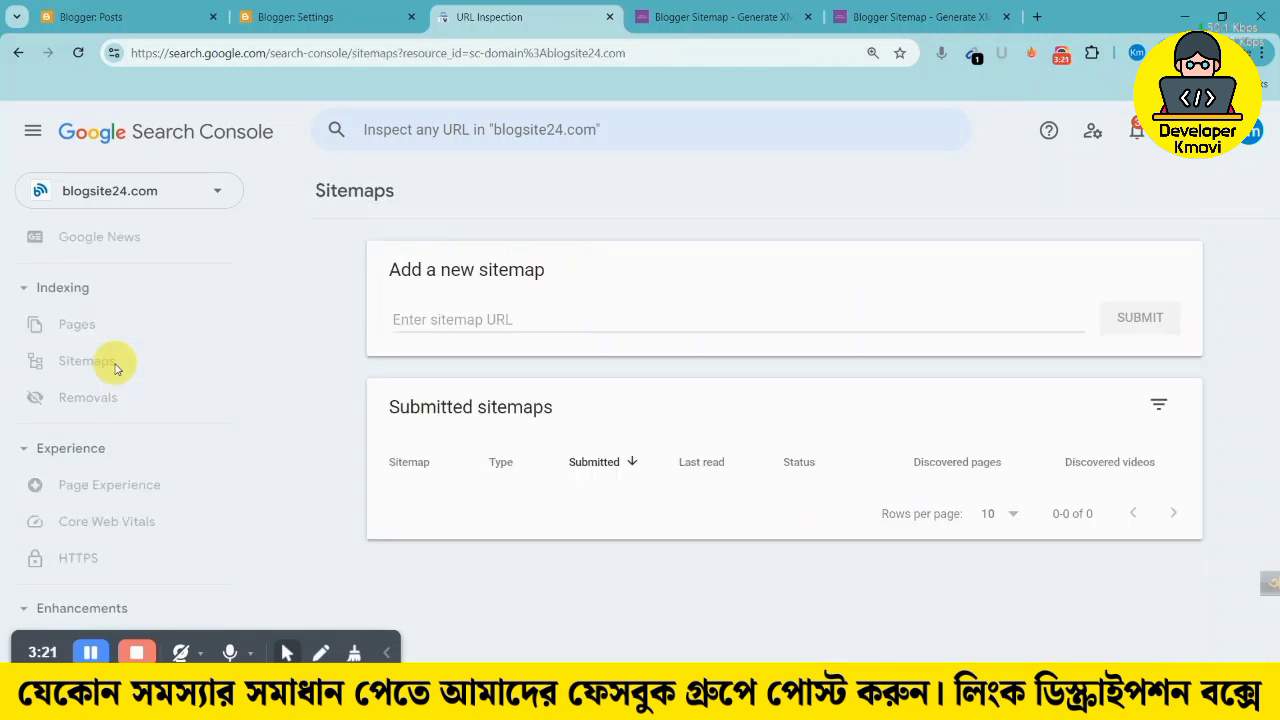
{"action": "left_click", "coordinate": [442, 321]}
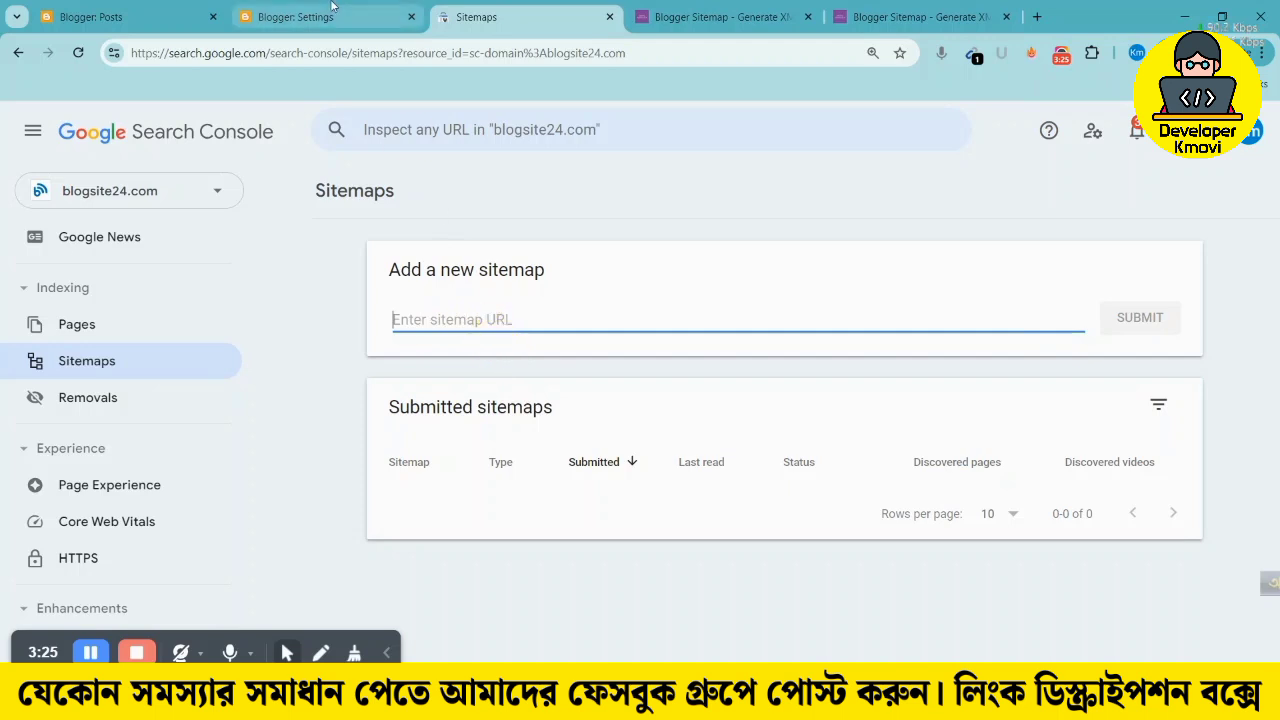
{"action": "key", "text": "ctrl+shift+Tab"}
{"action": "left_click", "coordinate": [362, 288]}
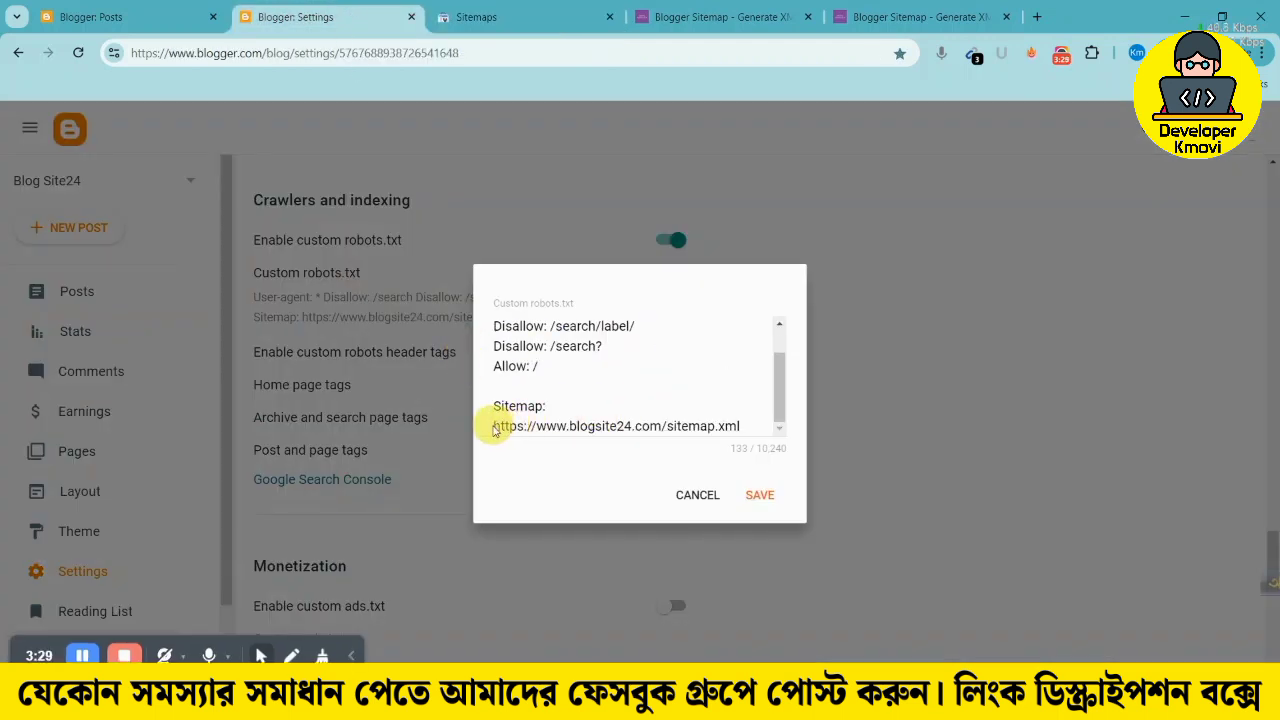
{"action": "left_click_drag", "start_coordinate": [495, 428], "coordinate": [743, 427]}
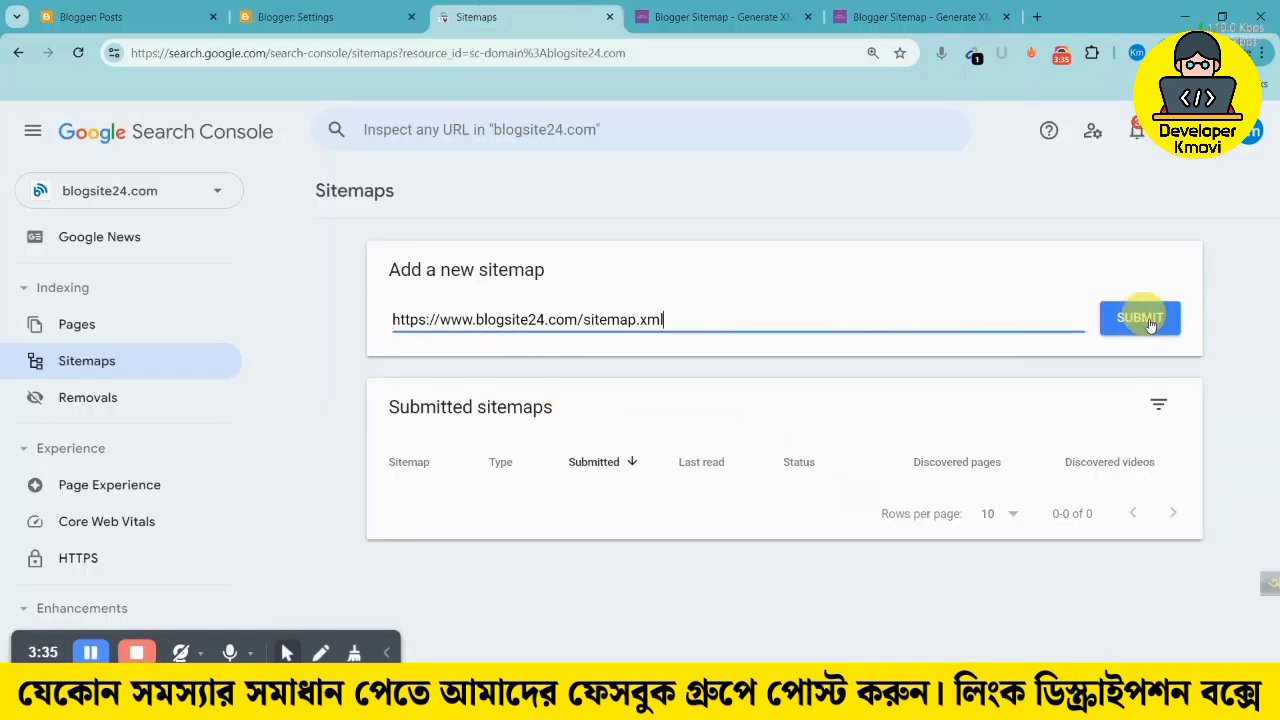
{"action": "left_click", "coordinate": [1145, 322]}
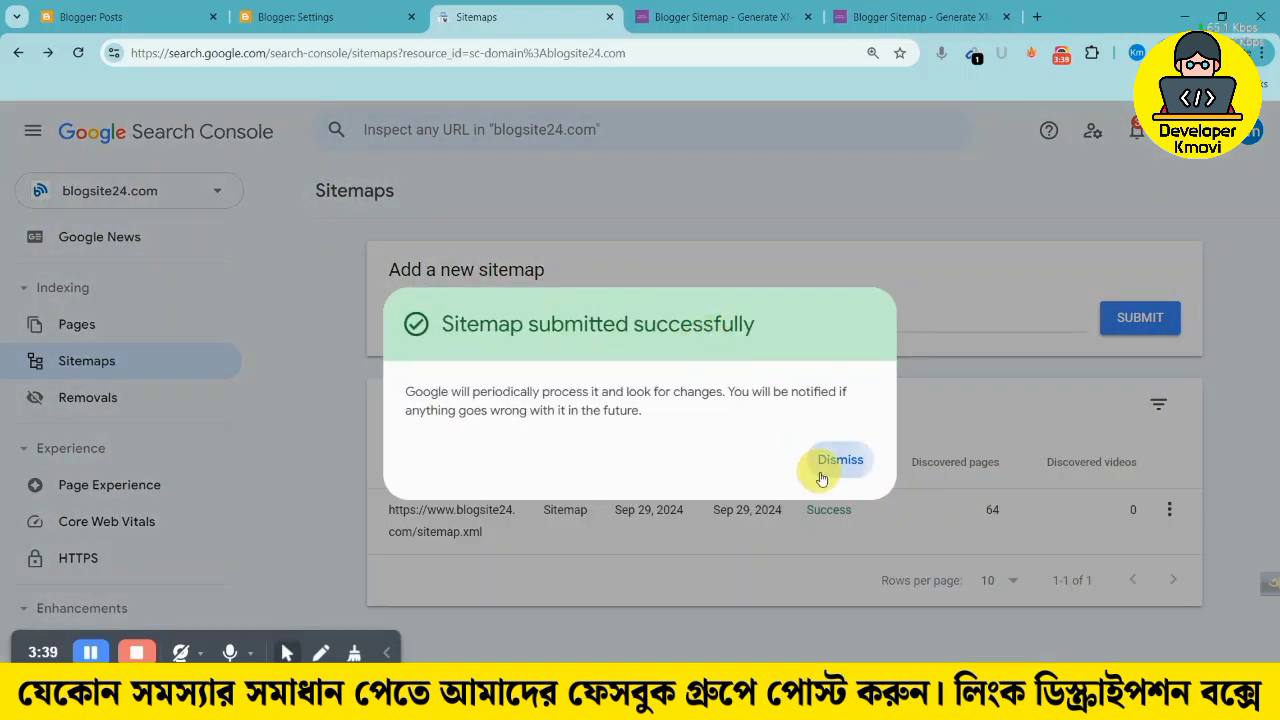
{"action": "left_click", "coordinate": [828, 463]}
Copy the full atom.xml sitemap URL from the generated XML sitemap on the labnol.org page
{"action": "left_click", "coordinate": [901, 8]}
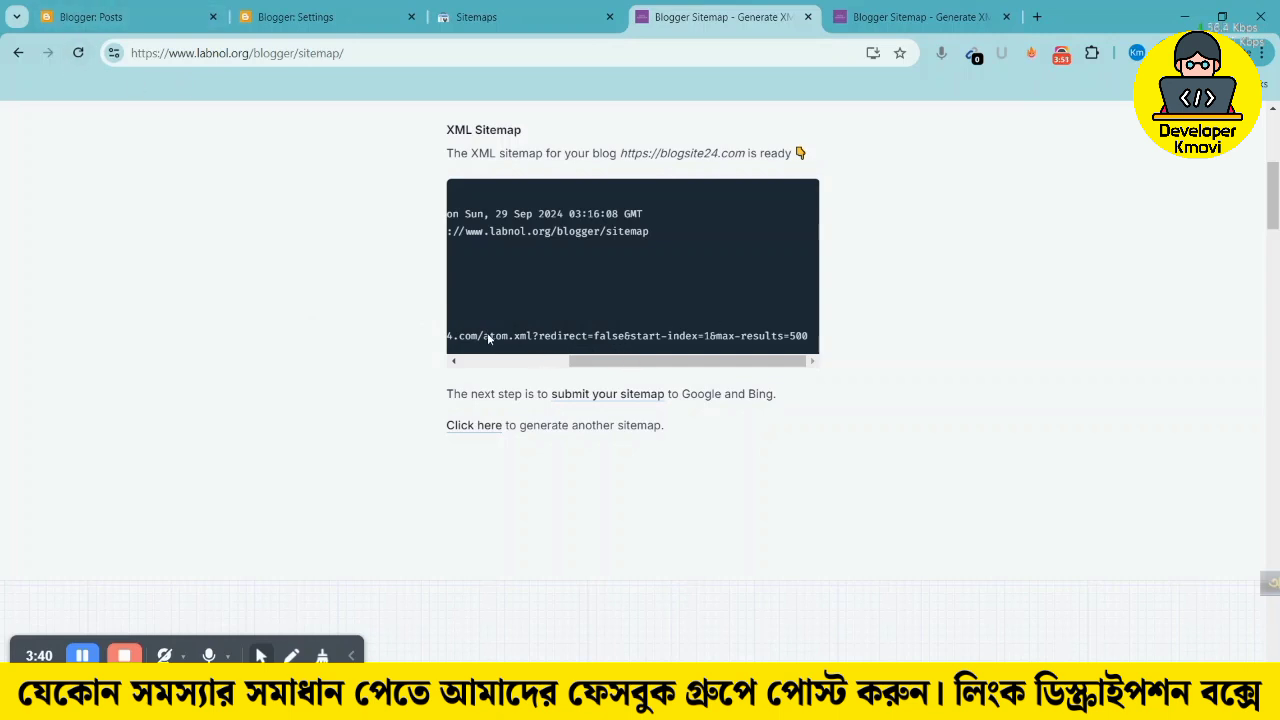
{"action": "scroll", "coordinate": [618, 250], "scroll_direction": "left", "scroll_amount": 2}
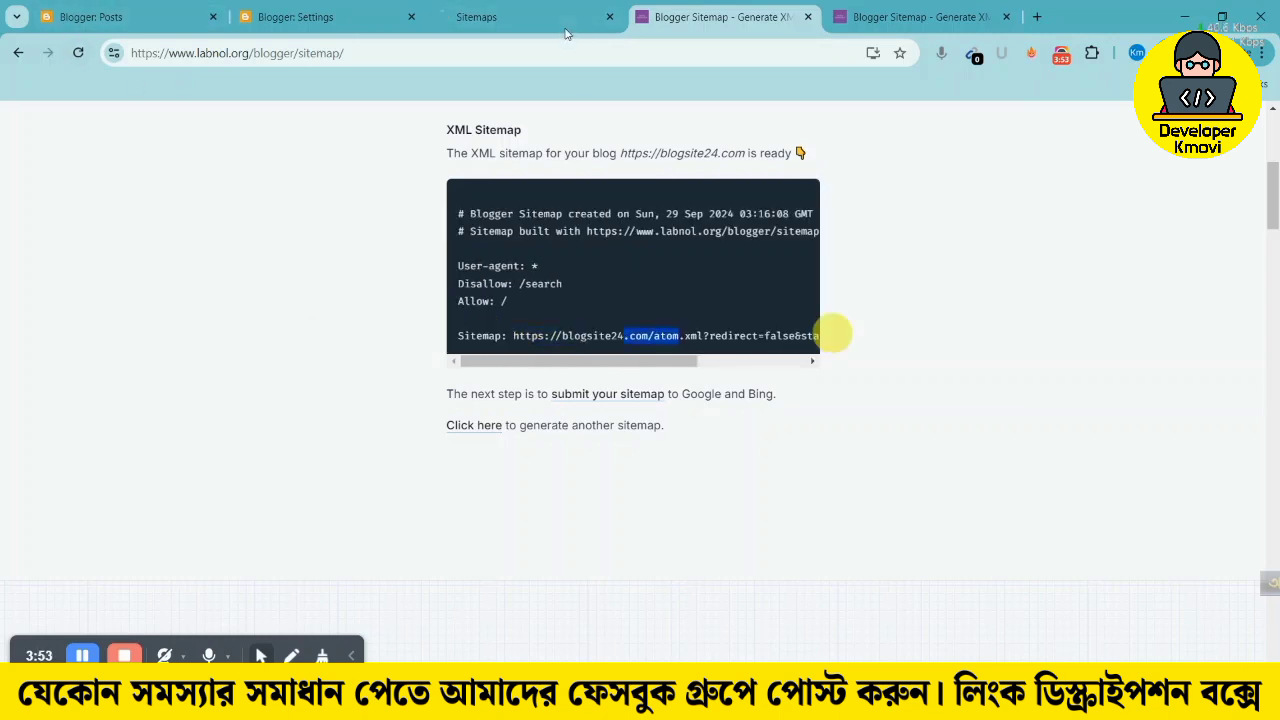
{"action": "left_click_drag", "start_coordinate": [650, 336], "coordinate": [566, 35]}
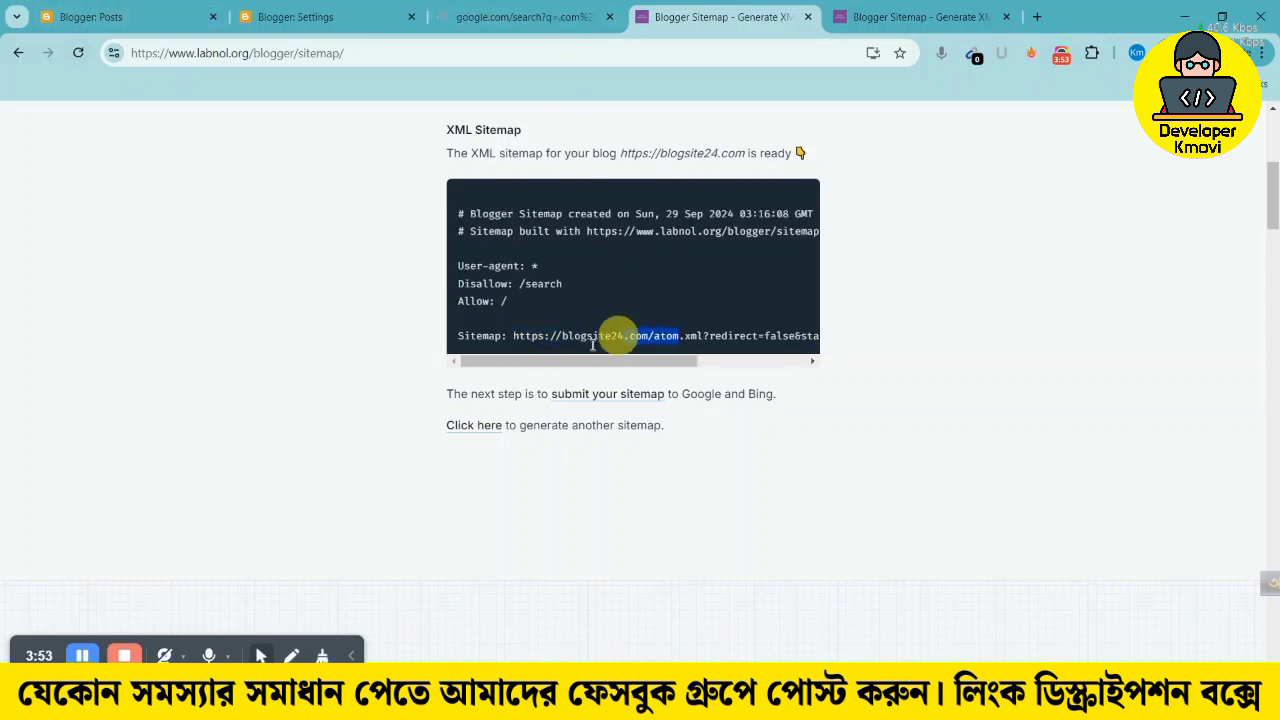
{"action": "left_click", "coordinate": [510, 334]}
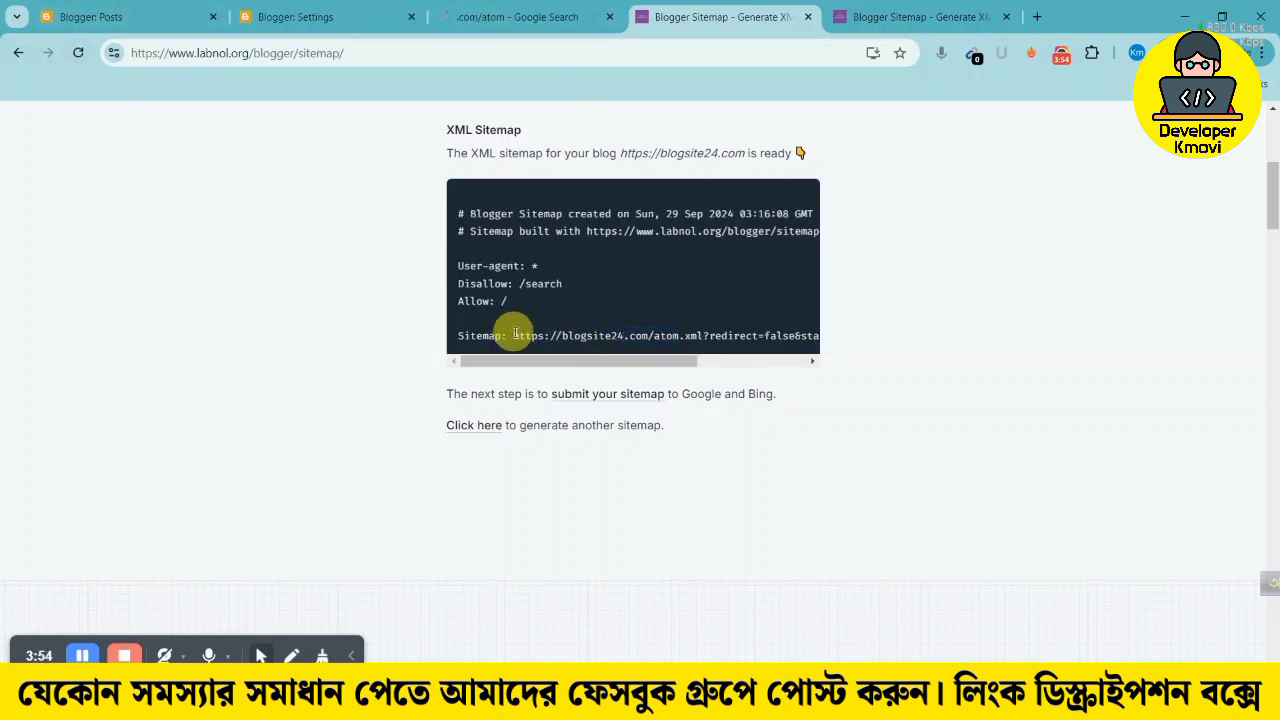
{"action": "left_click_drag", "start_coordinate": [513, 335], "coordinate": [880, 337]}
{"action": "key", "text": "ctrl+c"}
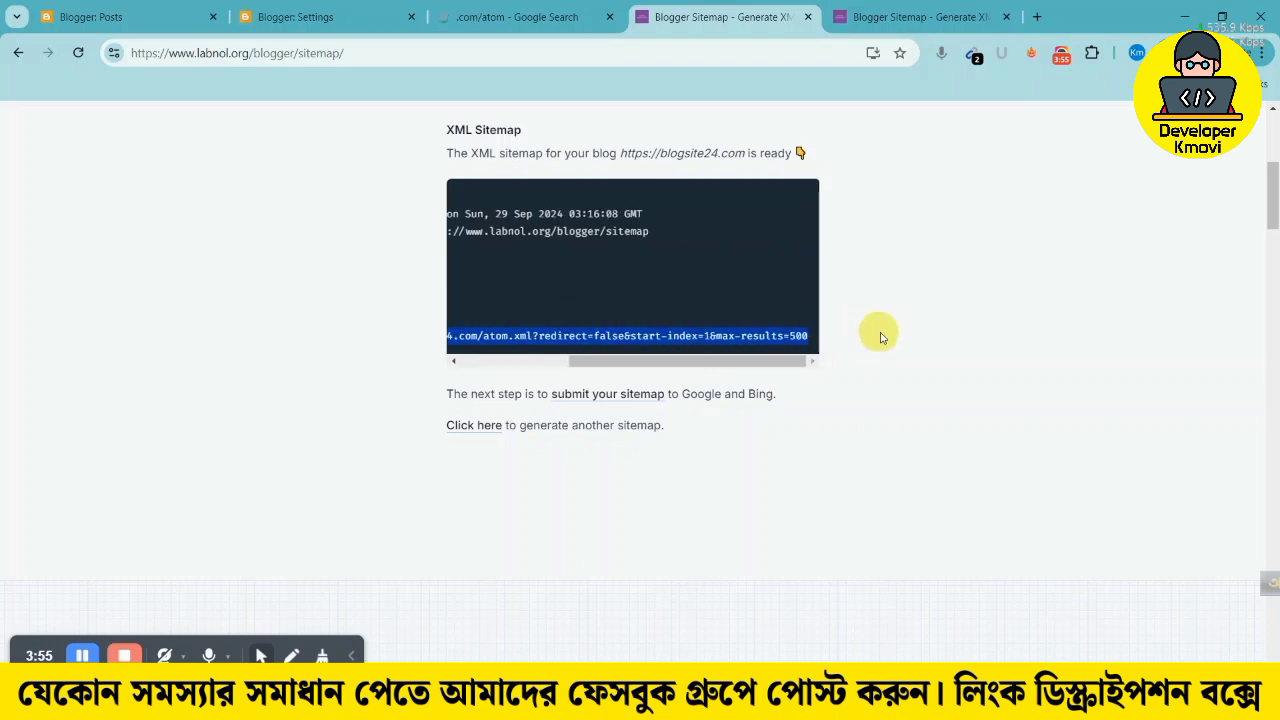
{"action": "left_click", "coordinate": [486, 13]}
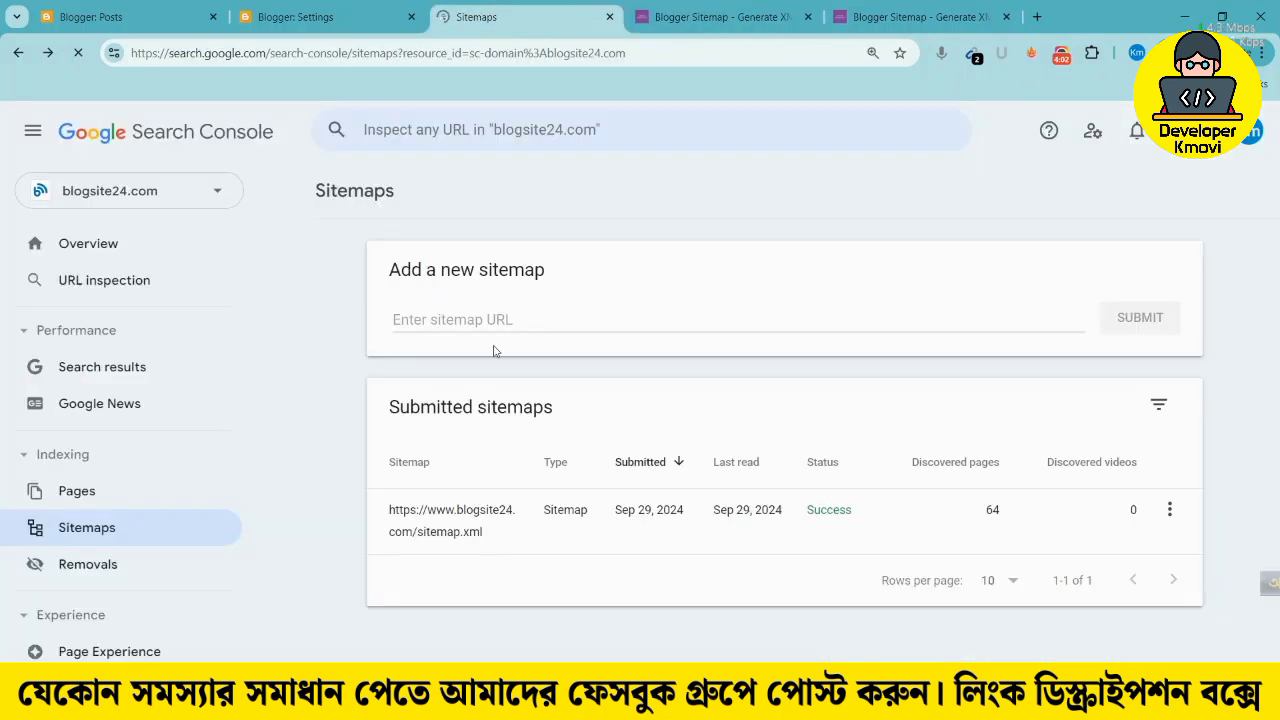
{"action": "left_click", "coordinate": [489, 319]}
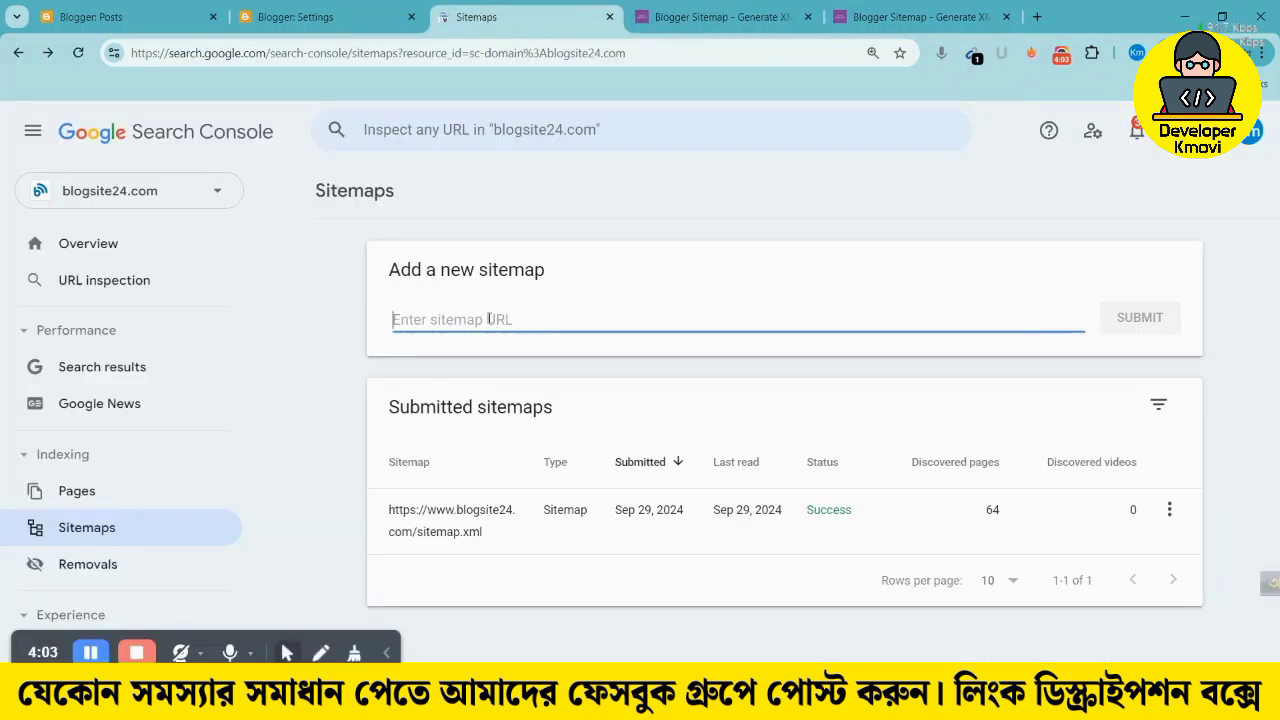
{"action": "key", "text": "ctrl+v"}
{"action": "left_click", "coordinate": [1150, 318]}
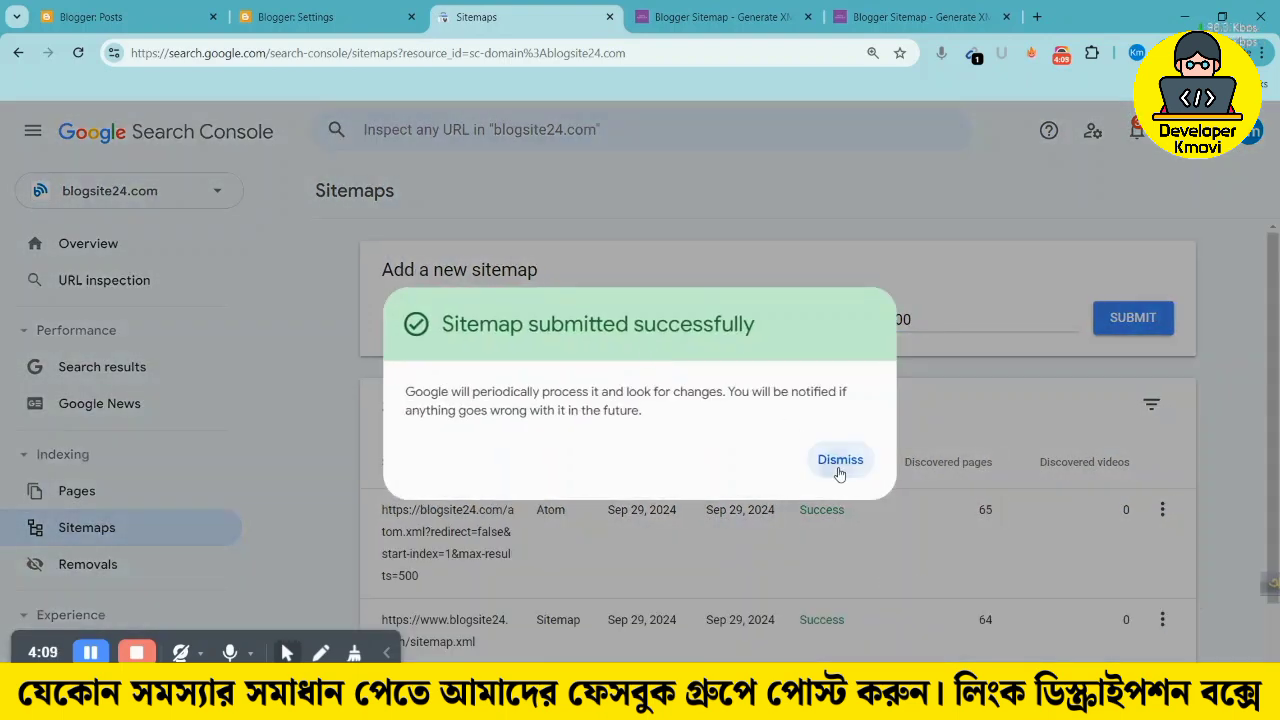
{"action": "left_click", "coordinate": [838, 463]}
{"action": "scroll", "coordinate": [757, 300], "scroll_direction": "down", "scroll_amount": 2}
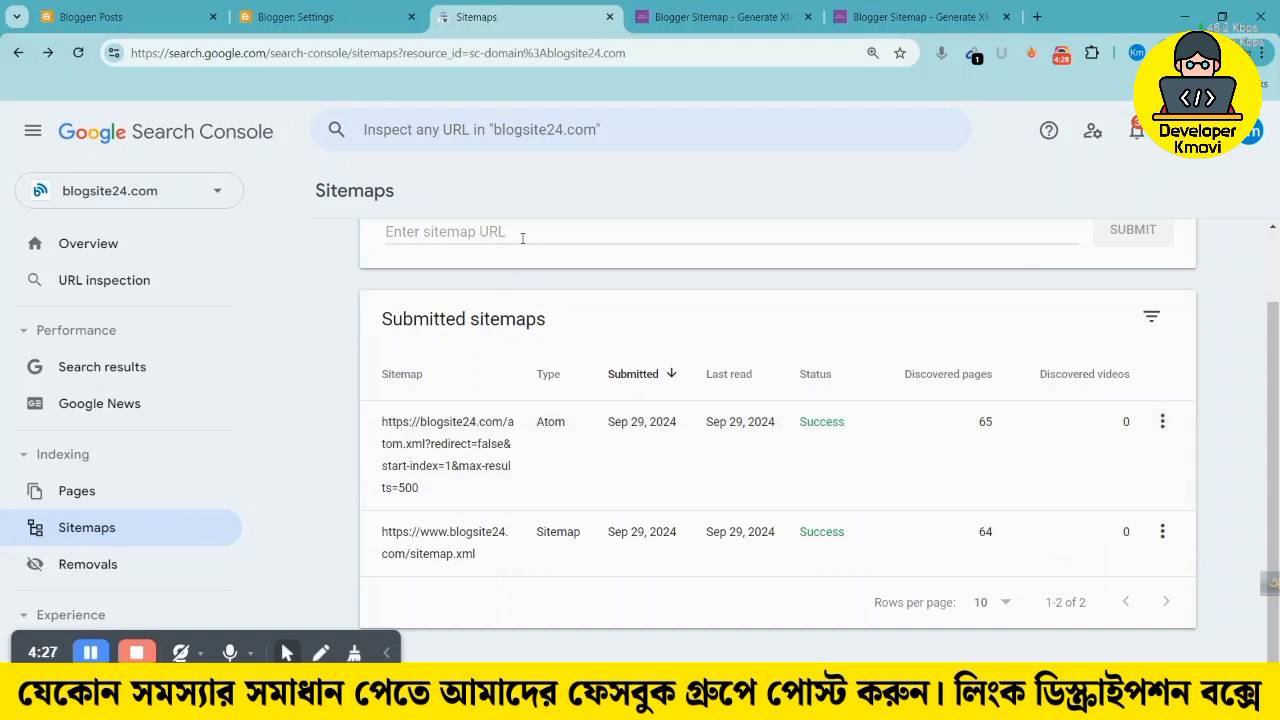
{"action": "left_click", "coordinate": [1164, 426]}
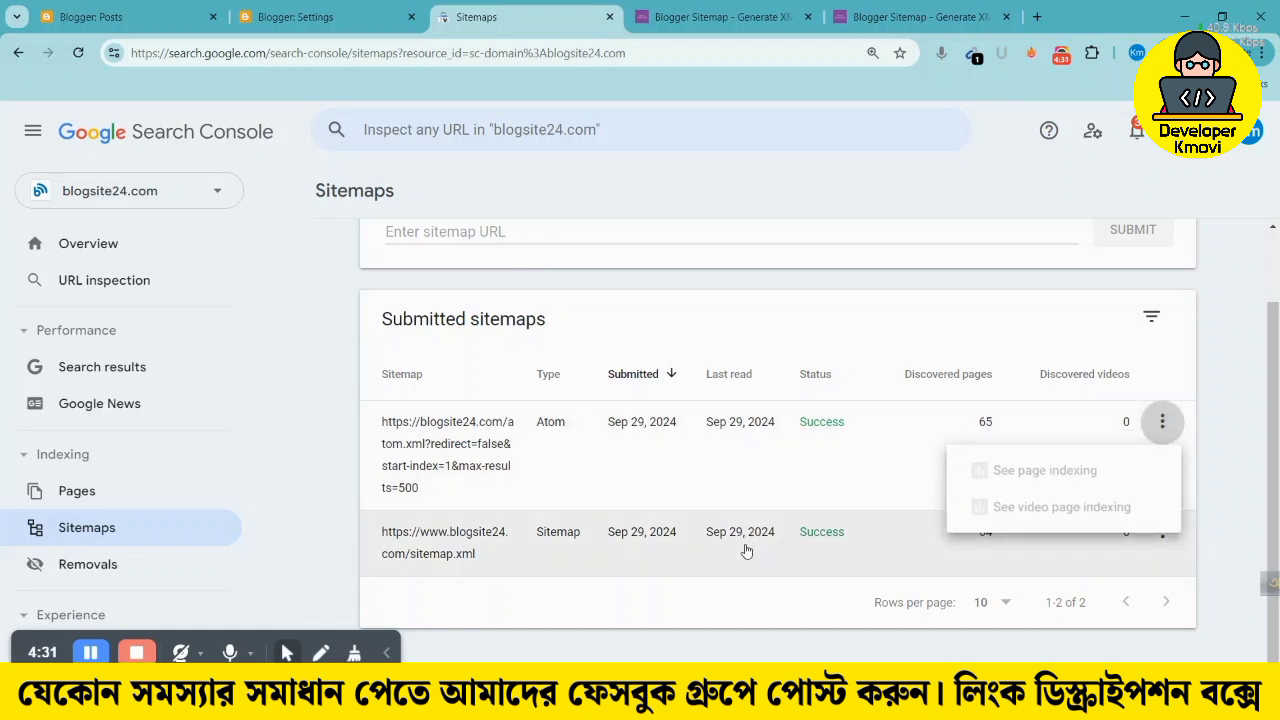
{"action": "left_click", "coordinate": [495, 566]}
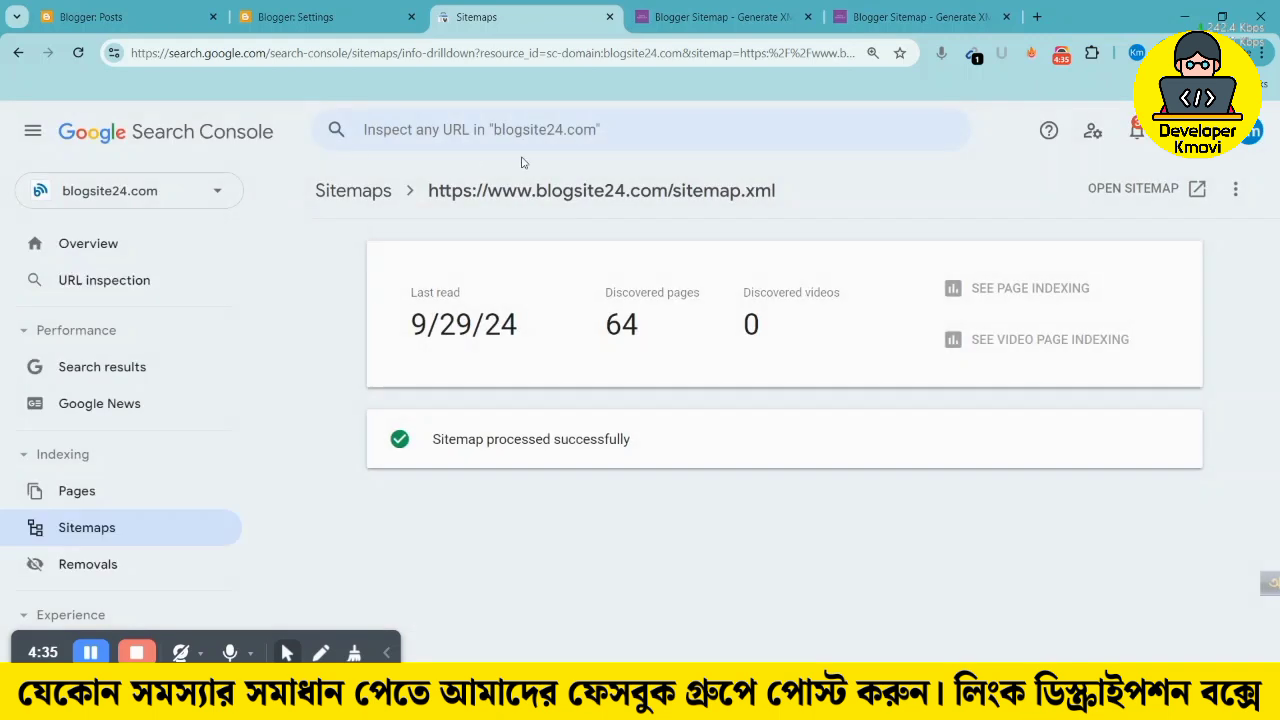
{"action": "triple_click", "coordinate": [424, 195]}
{"action": "key", "text": "ctrl+c"}
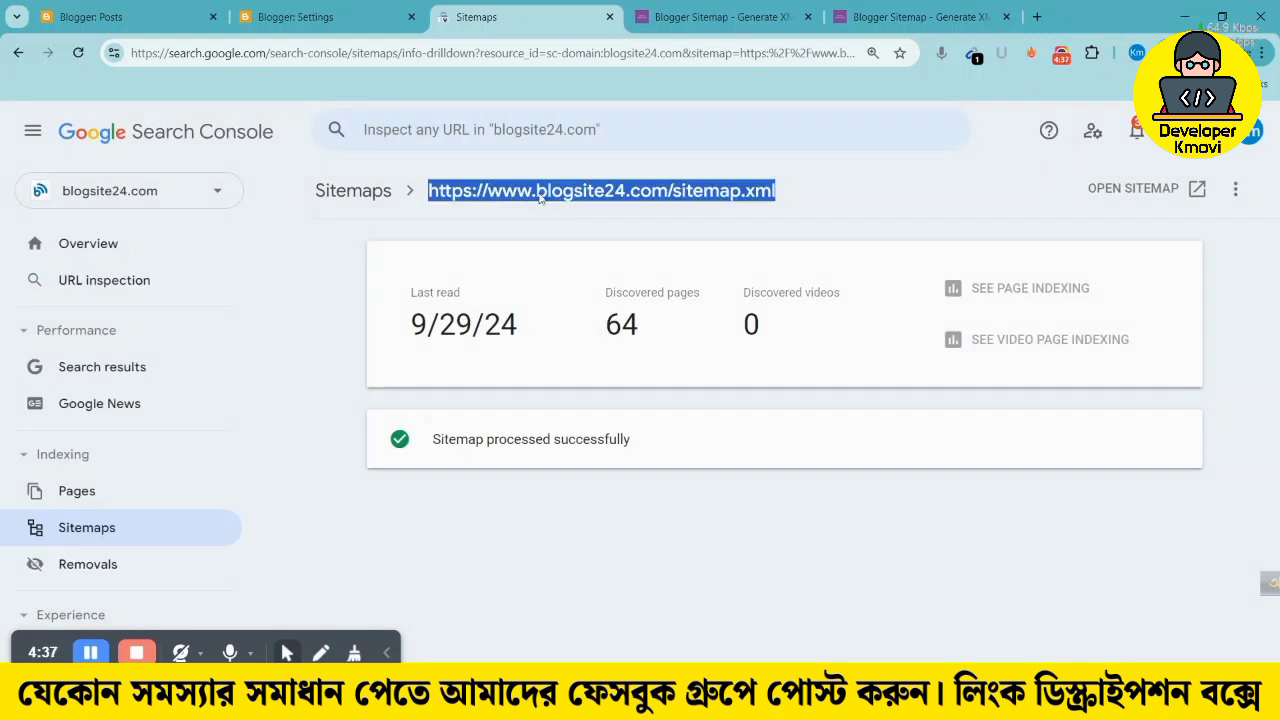
{"action": "left_click", "coordinate": [114, 535]}
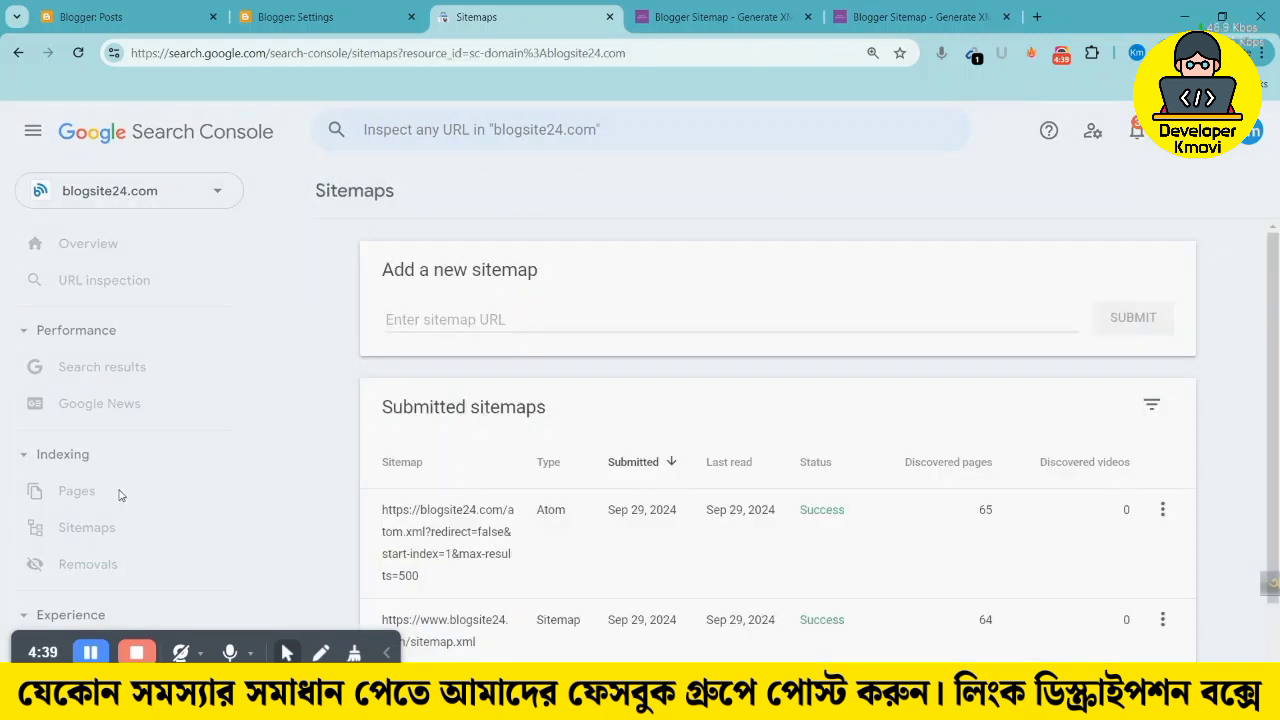
{"action": "key", "text": "ctrl+v"}
{"action": "left_click", "coordinate": [1133, 317]}
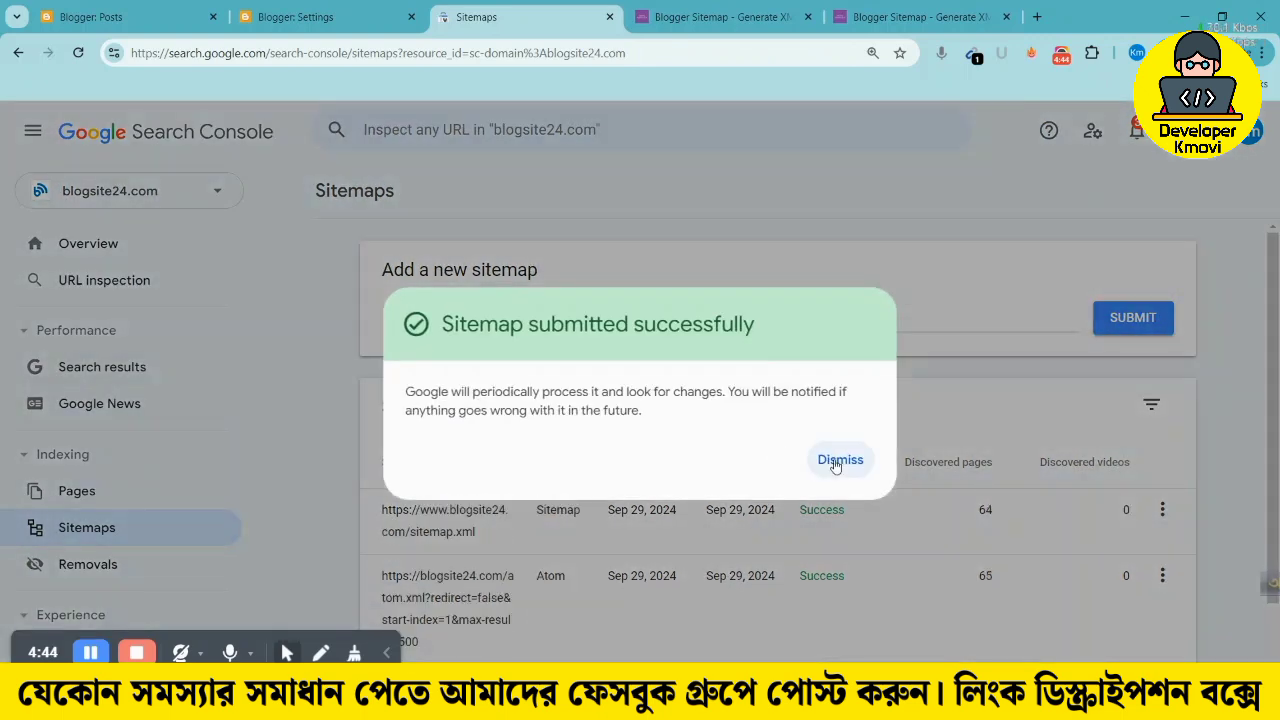
{"action": "left_click", "coordinate": [830, 459]}
{"action": "scroll", "coordinate": [863, 467], "scroll_direction": "down", "scroll_amount": 1}
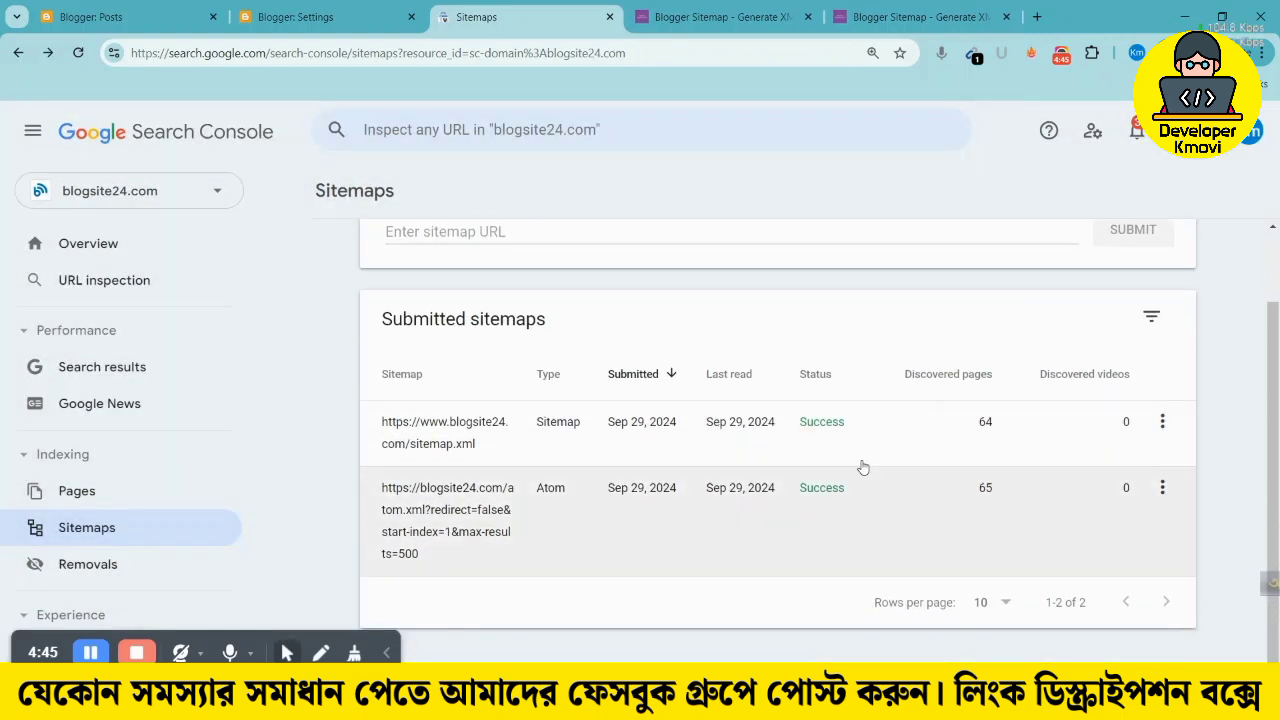
{"action": "scroll", "coordinate": [771, 537], "scroll_direction": "up", "scroll_amount": 1}
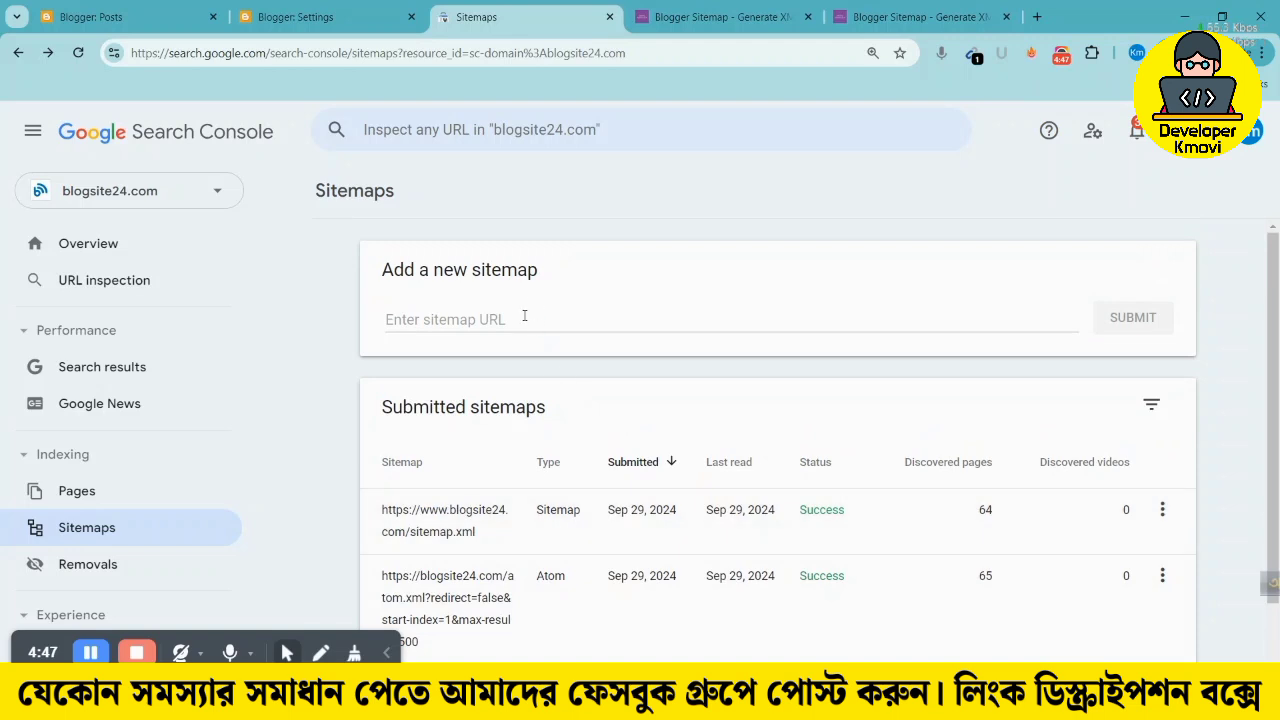
{"action": "scroll", "coordinate": [870, 495], "scroll_direction": "down", "scroll_amount": 1}
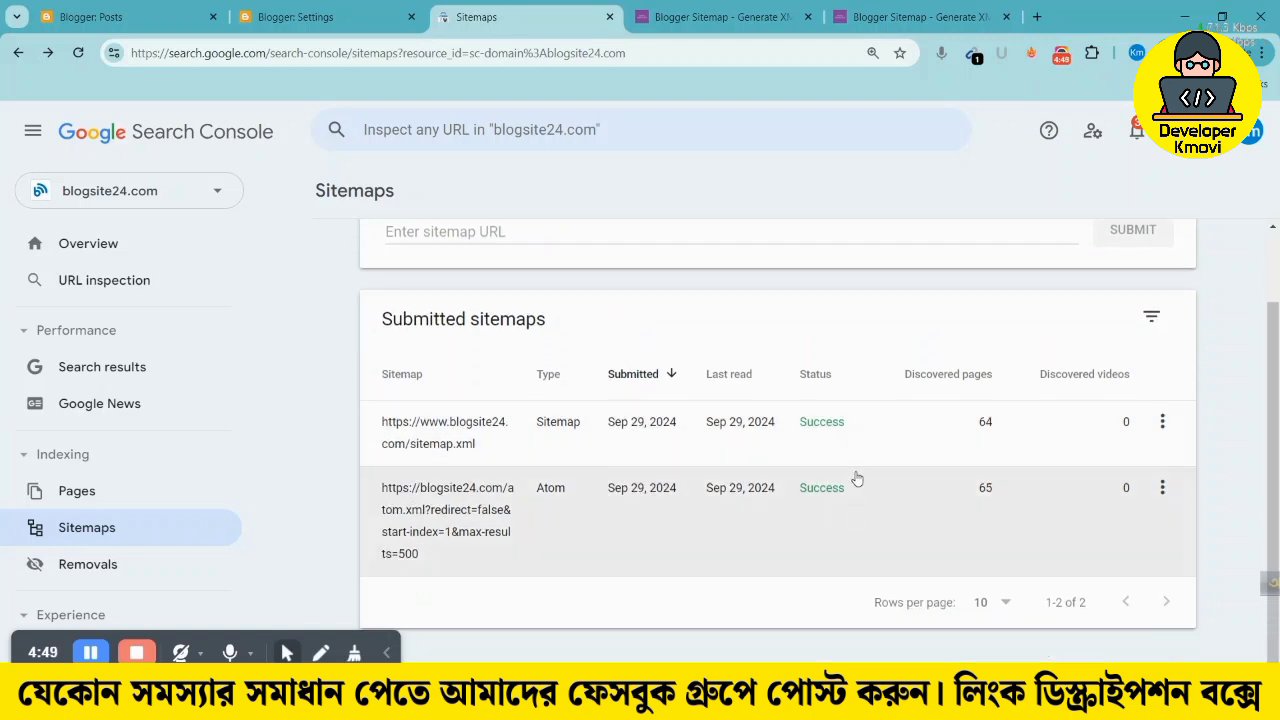
{"action": "scroll", "coordinate": [771, 423], "scroll_direction": "up", "scroll_amount": 1}
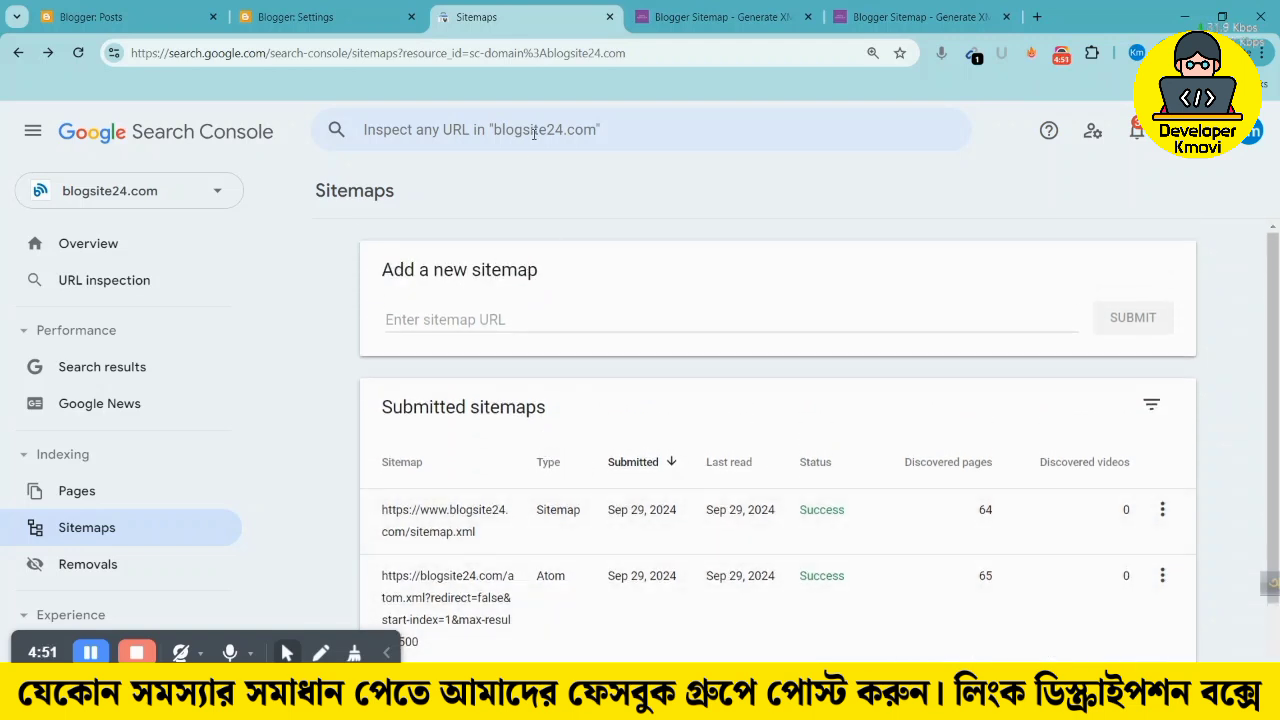
{"action": "scroll", "coordinate": [602, 258], "scroll_direction": "down", "scroll_amount": 1}
{"action": "scroll", "coordinate": [528, 289], "scroll_direction": "up", "scroll_amount": 1}
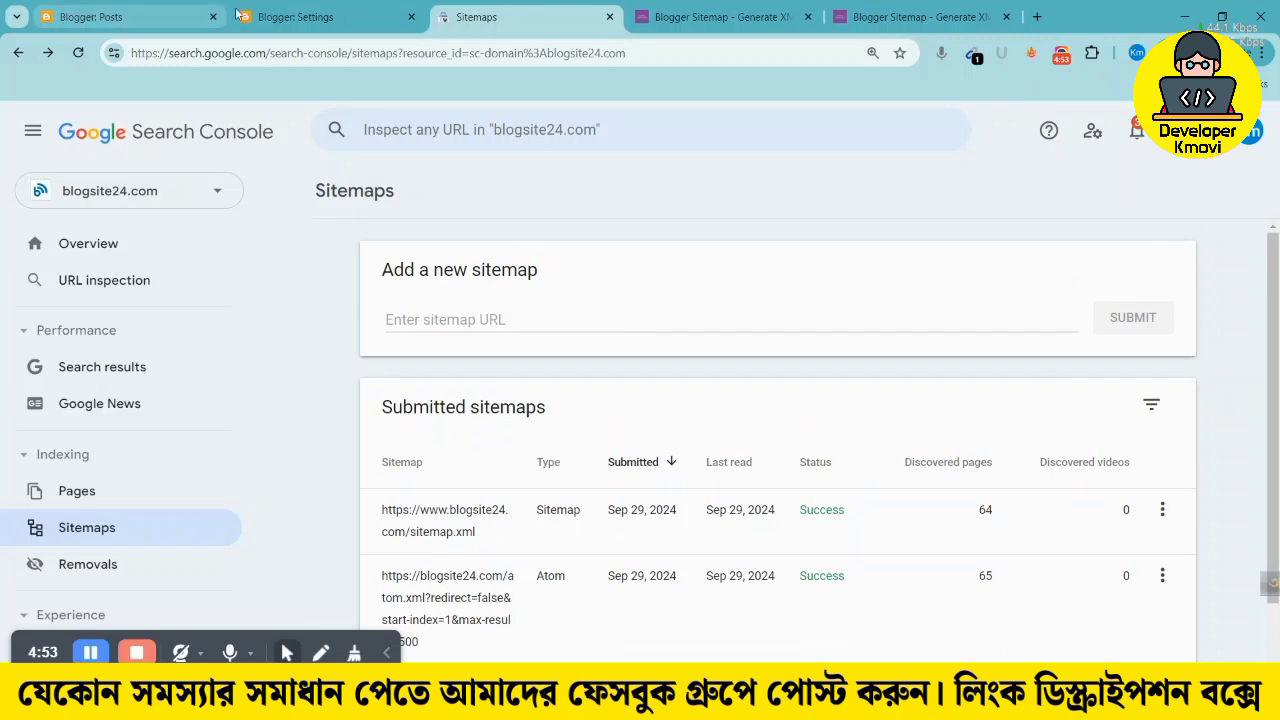
Switch to Blogger's posts list and copy the view link of the post "পরিবেশ দূষণ ও তার প্রতিকার রচনা ২৫ পয়েন্ট ও ২০ পয়েন্ট"
{"action": "key", "text": "ctrl+1"}
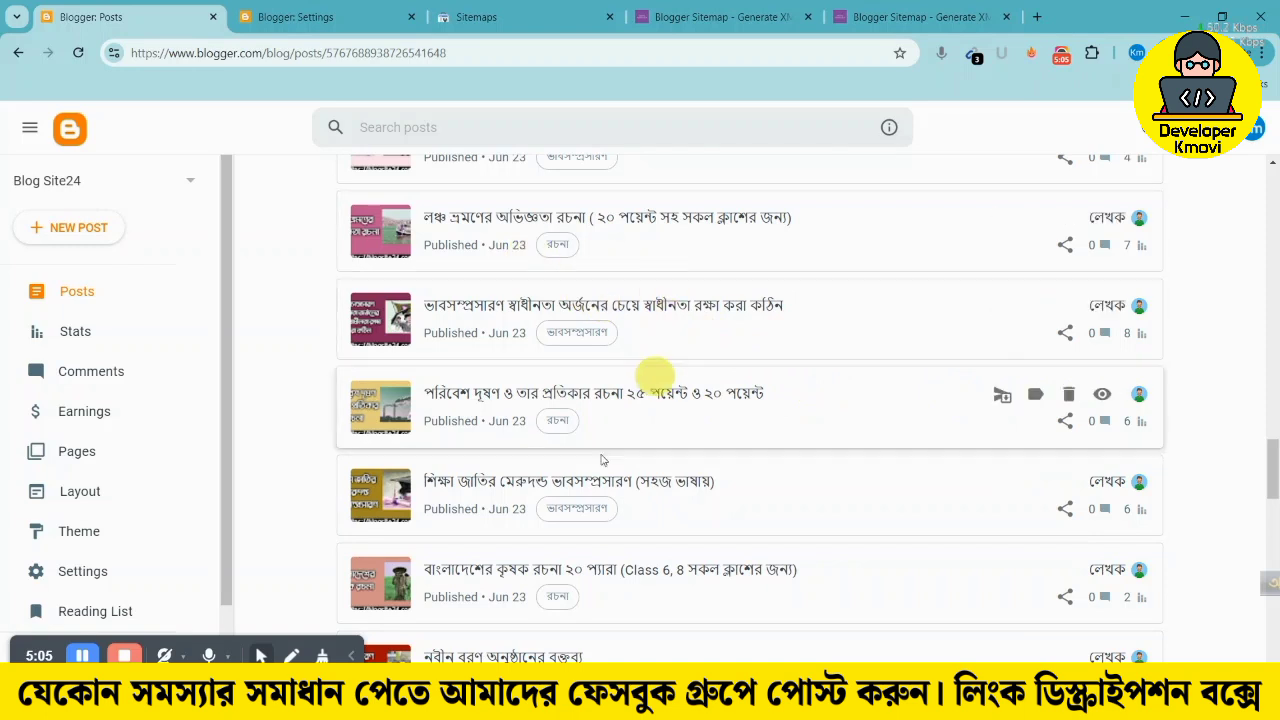
{"action": "right_click", "coordinate": [1113, 400]}
{"action": "left_click", "coordinate": [982, 260]}
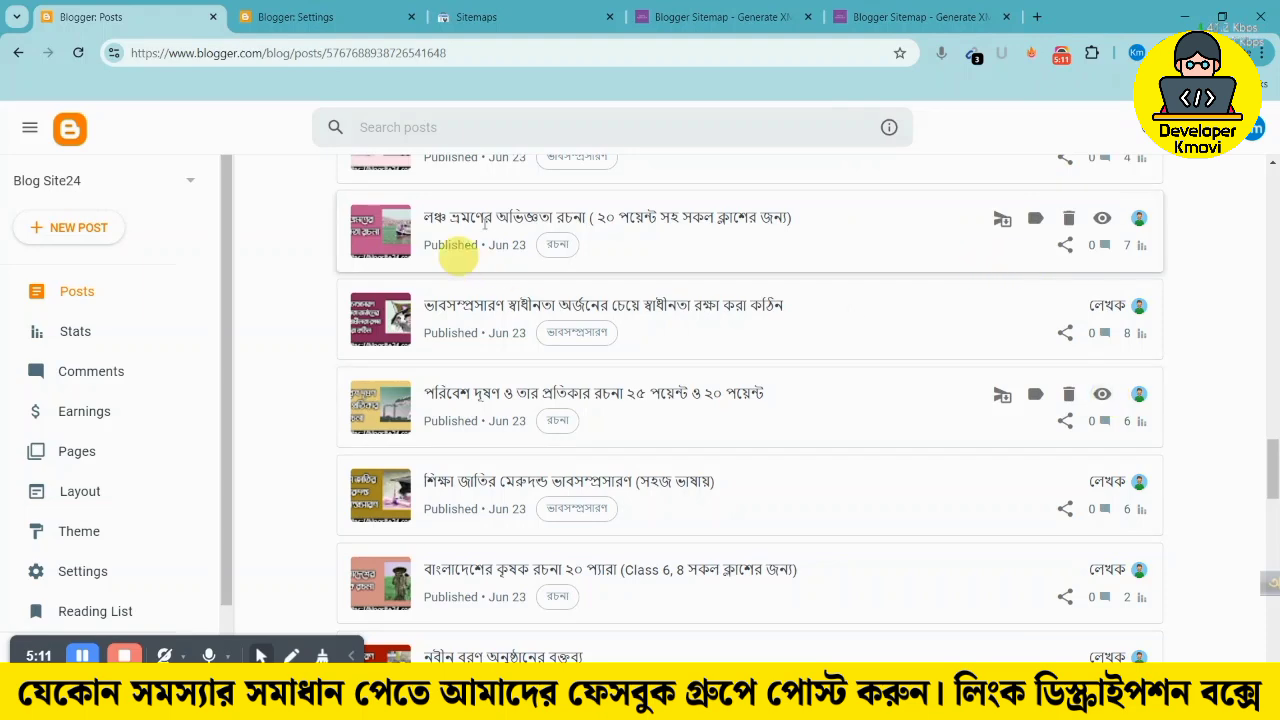
{"action": "left_click", "coordinate": [449, 12]}
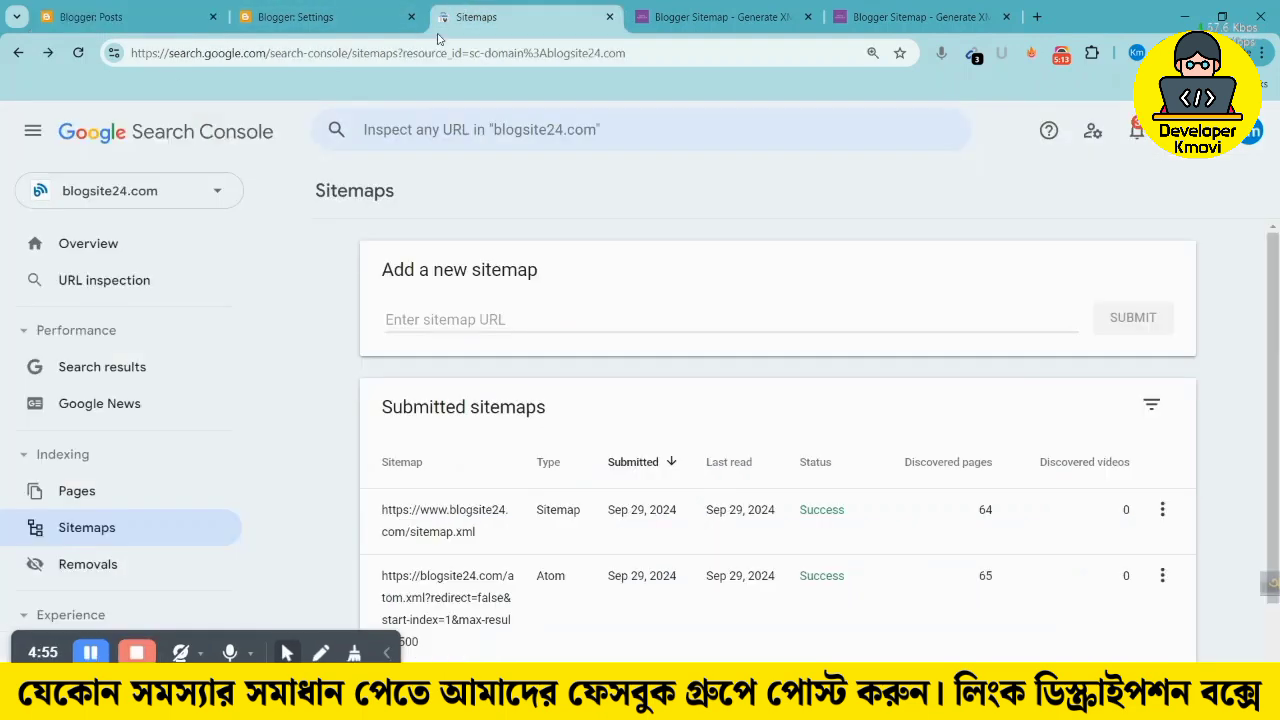
{"action": "left_click", "coordinate": [425, 141]}
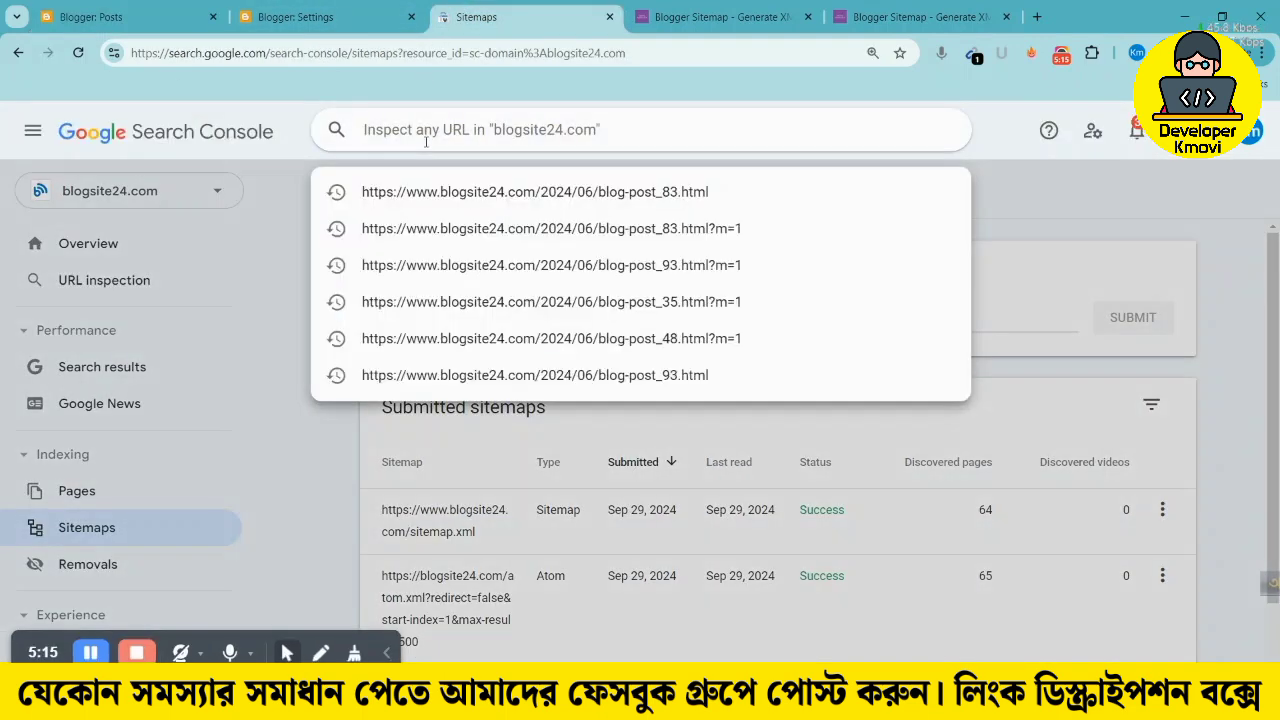
{"action": "type", "text": "https://www.blogsite24.com/2024/06/blog-post_83.html"}
{"action": "key", "text": "Return"}
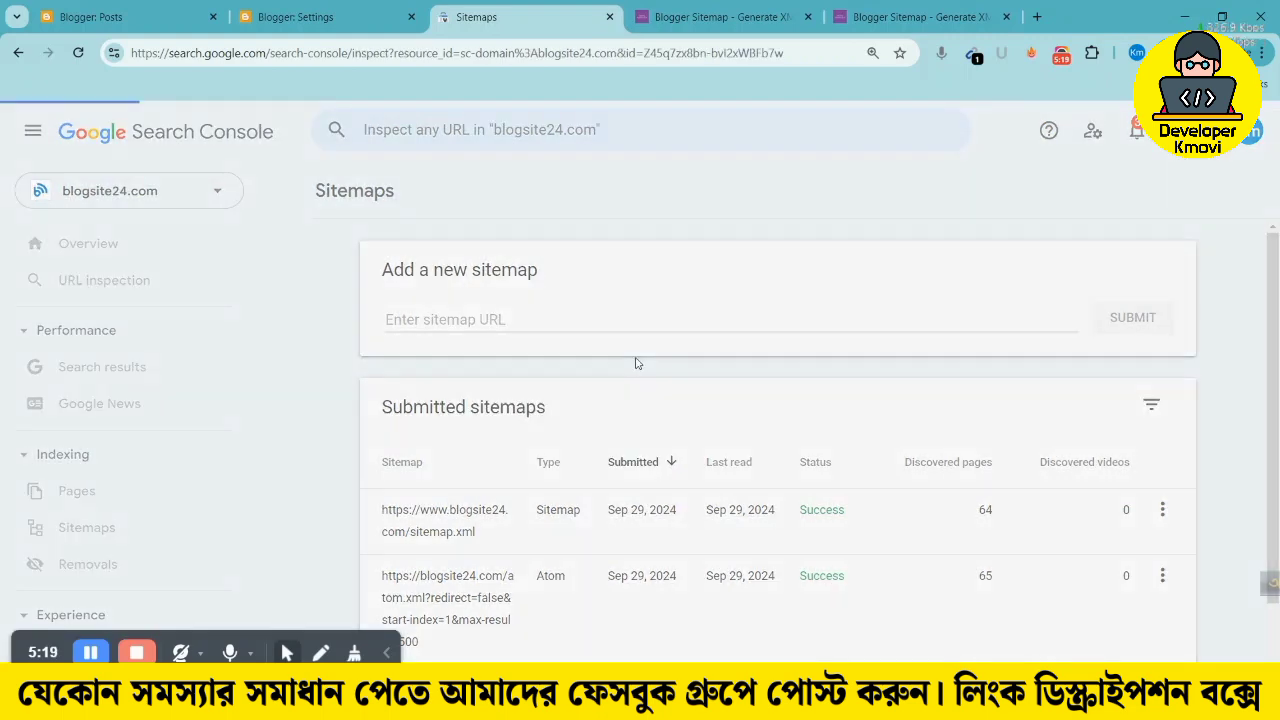
{"action": "scroll", "coordinate": [600, 380], "scroll_direction": "down", "scroll_amount": 1}
{"action": "scroll", "coordinate": [547, 333], "scroll_direction": "up", "scroll_amount": 1}
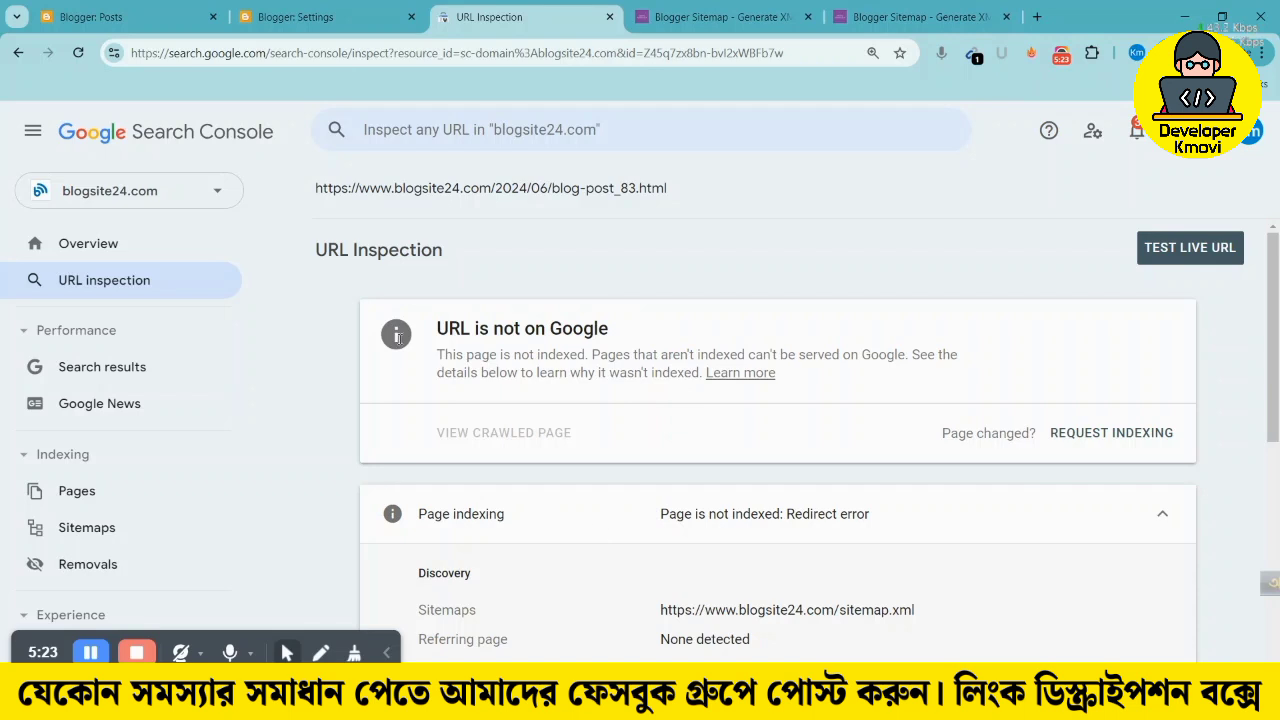
{"action": "left_click_drag", "start_coordinate": [437, 328], "coordinate": [666, 331]}
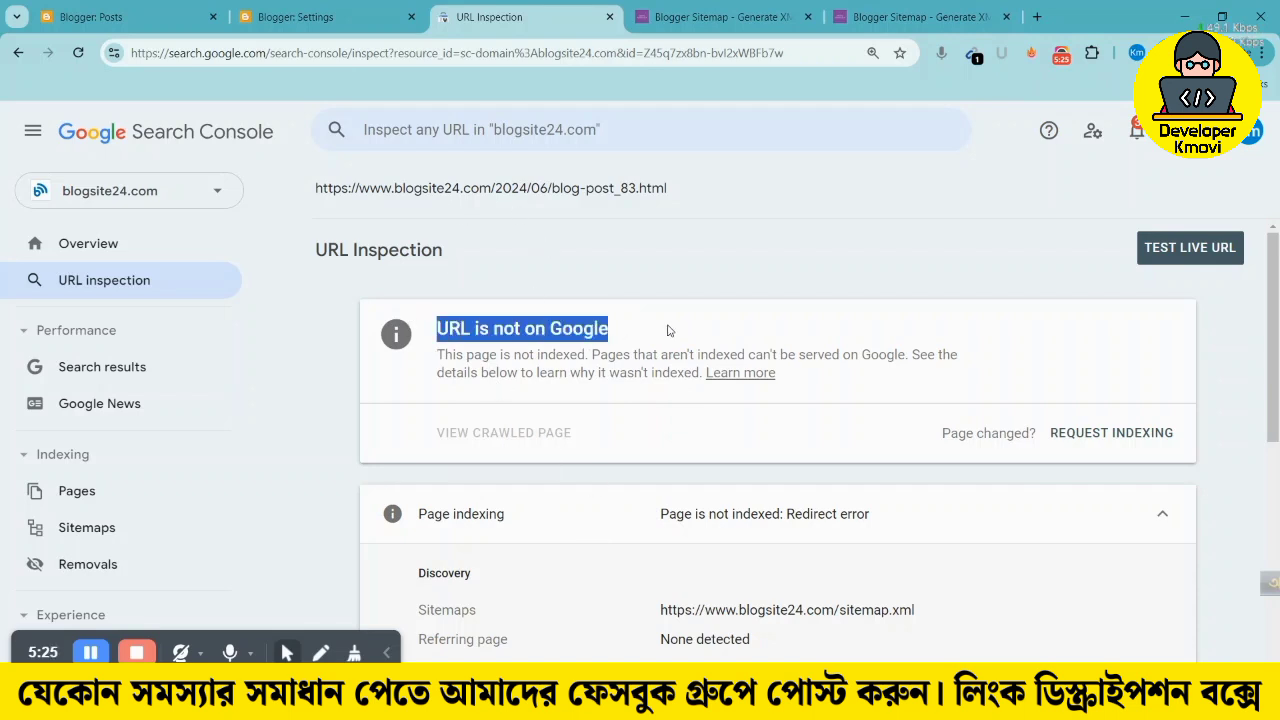
{"action": "left_click", "coordinate": [570, 328]}
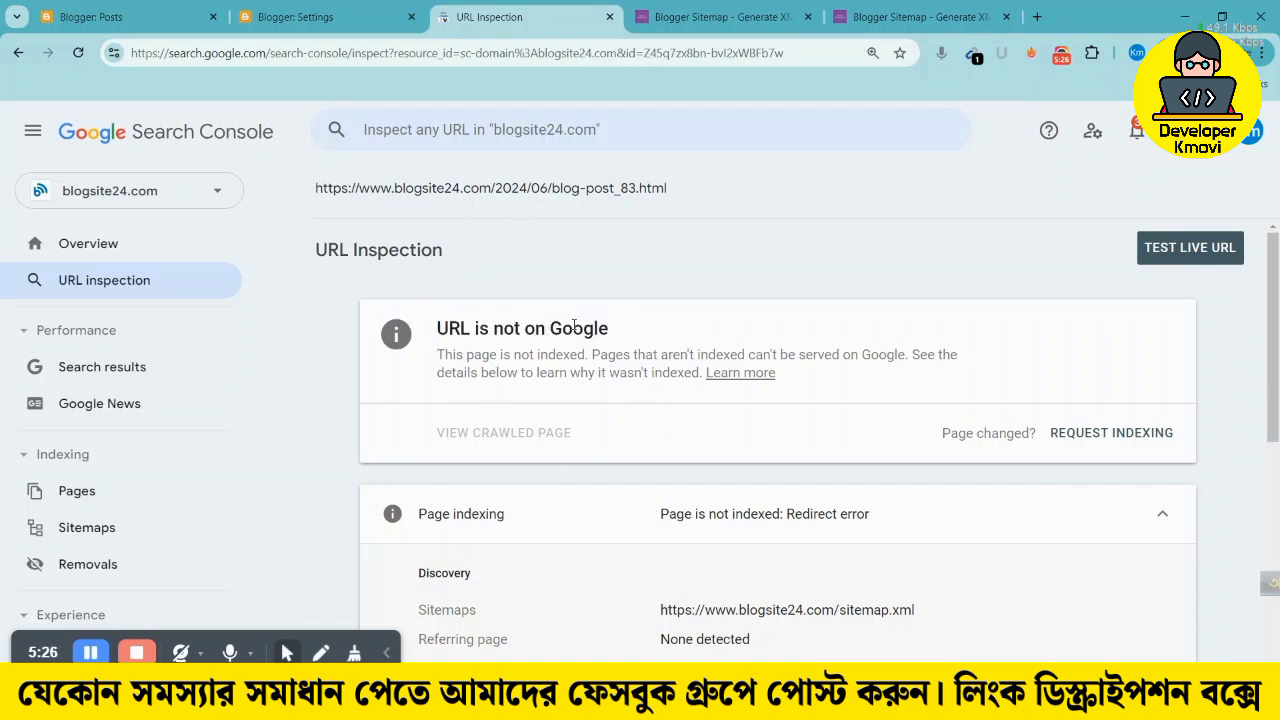
{"action": "left_click", "coordinate": [490, 132]}
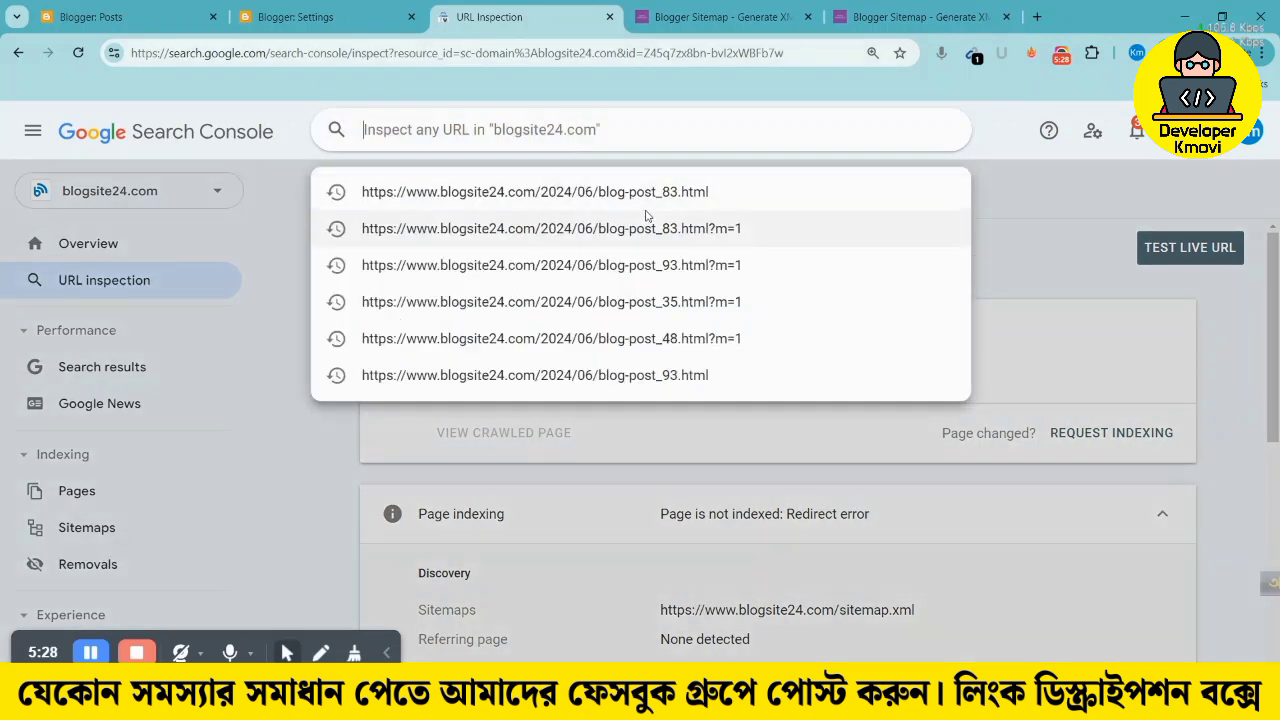
{"action": "left_click", "coordinate": [683, 270]}
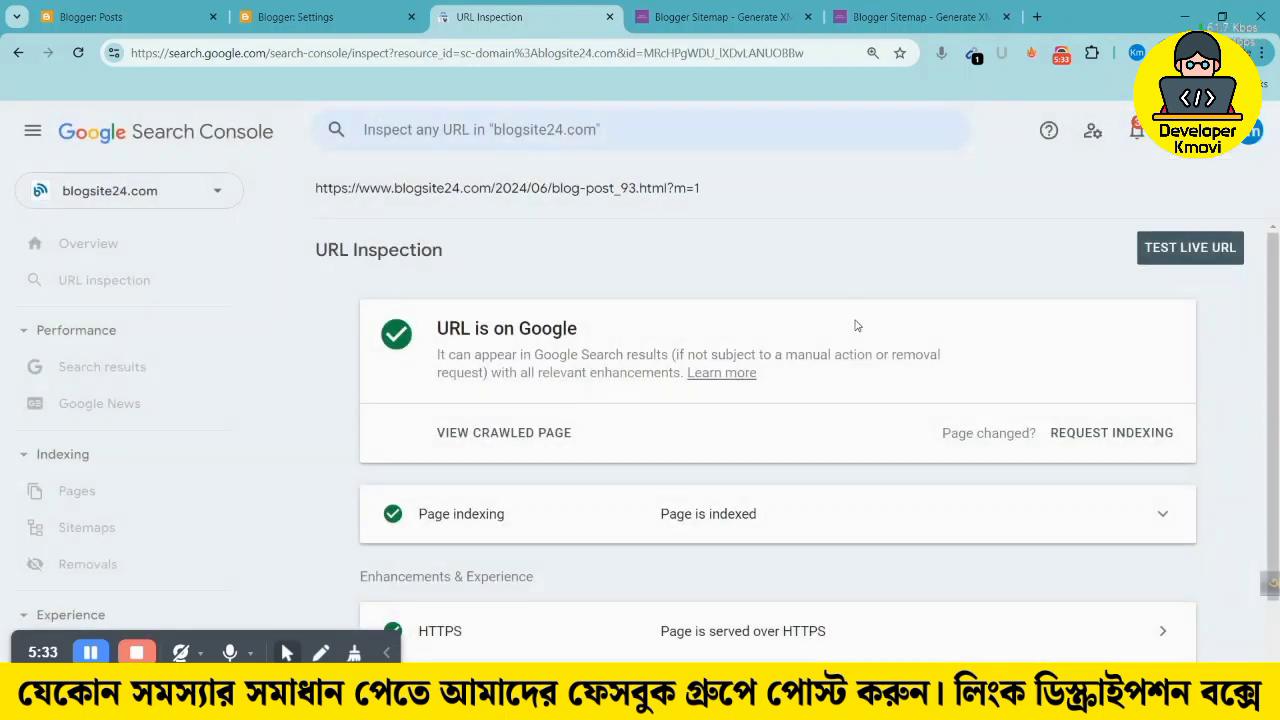
{"action": "scroll", "coordinate": [450, 316], "scroll_direction": "down", "scroll_amount": 1}
{"action": "scroll", "coordinate": [450, 316], "scroll_direction": "up", "scroll_amount": 1}
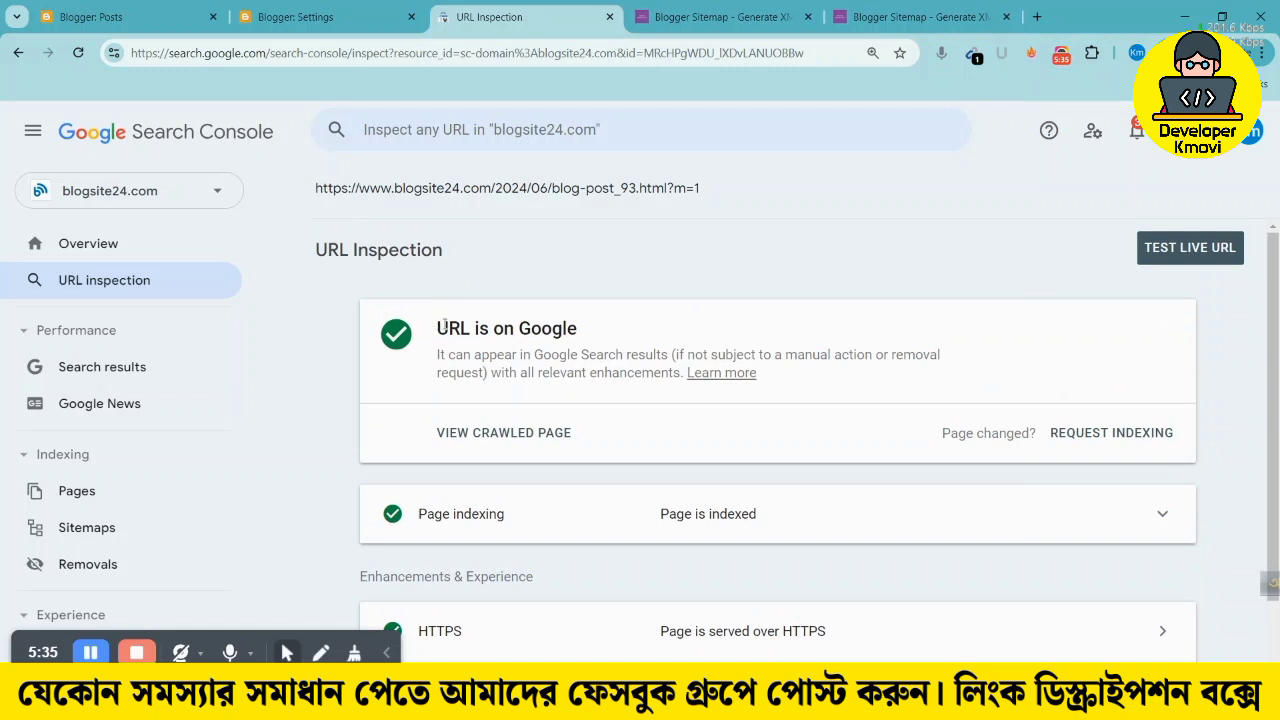
{"action": "left_click_drag", "start_coordinate": [444, 320], "coordinate": [589, 330]}
{"action": "left_click", "coordinate": [560, 143]}
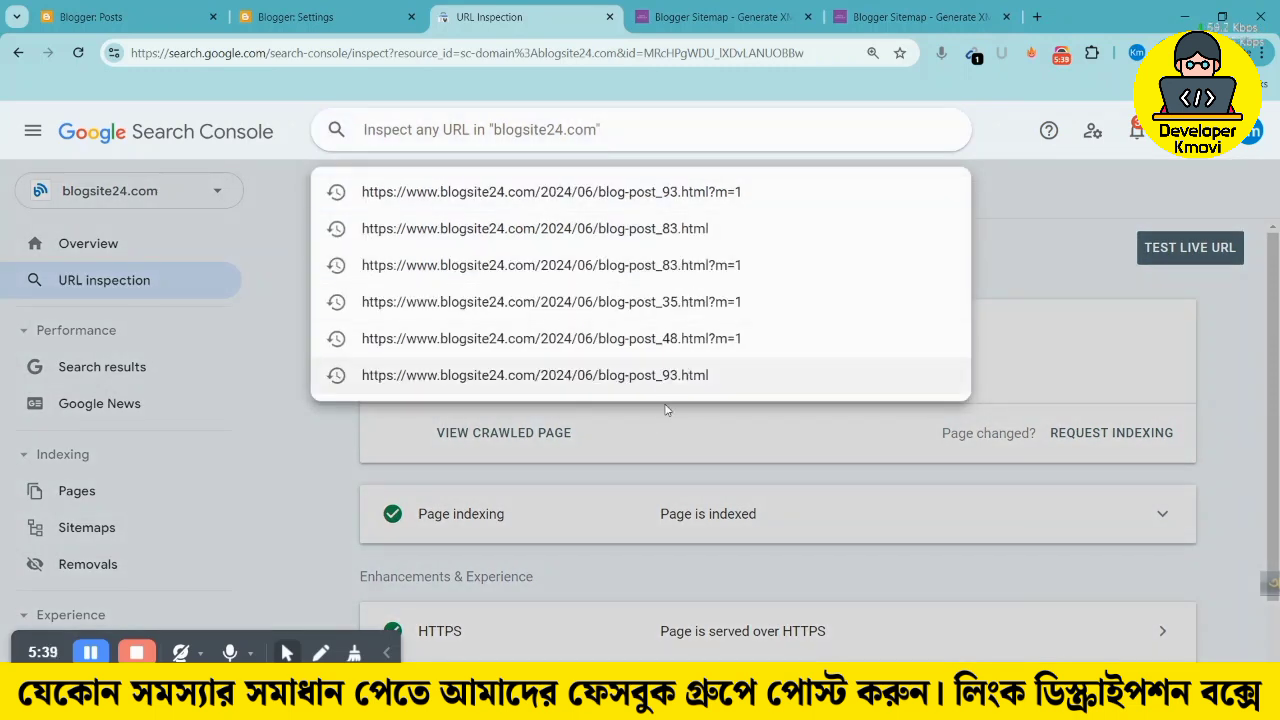
{"action": "left_click", "coordinate": [646, 432]}
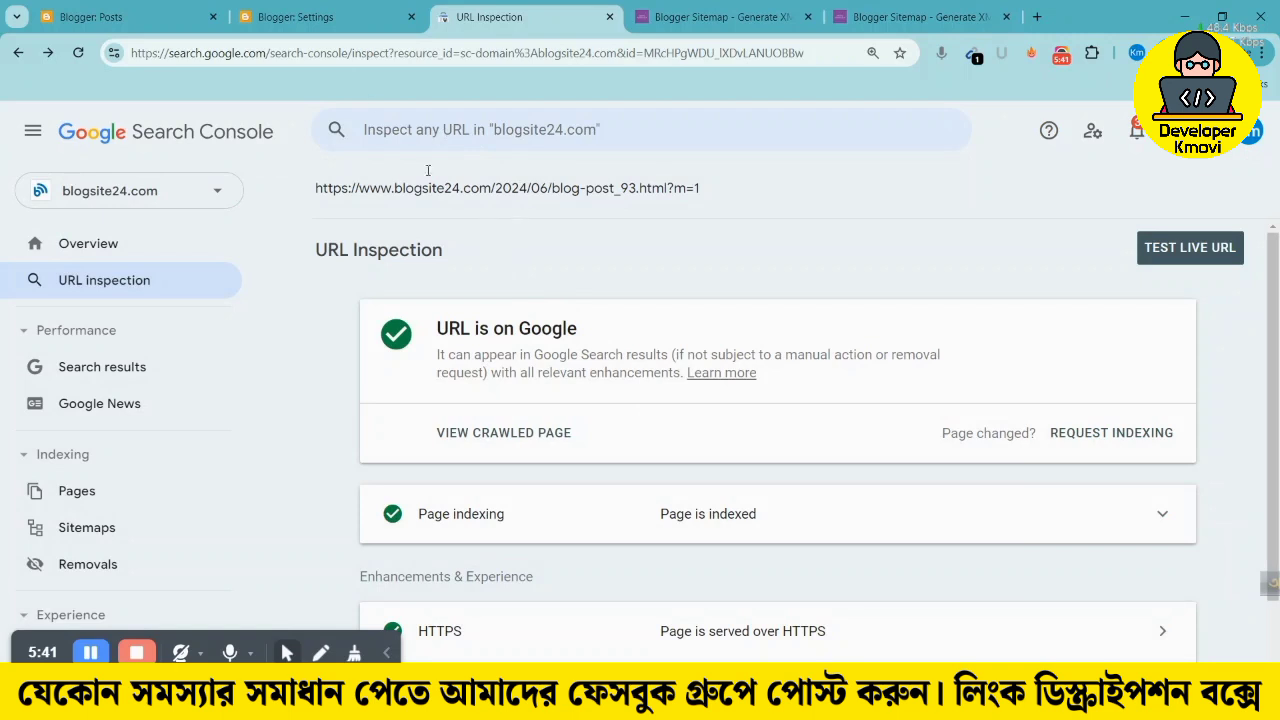
{"action": "left_click", "coordinate": [442, 137]}
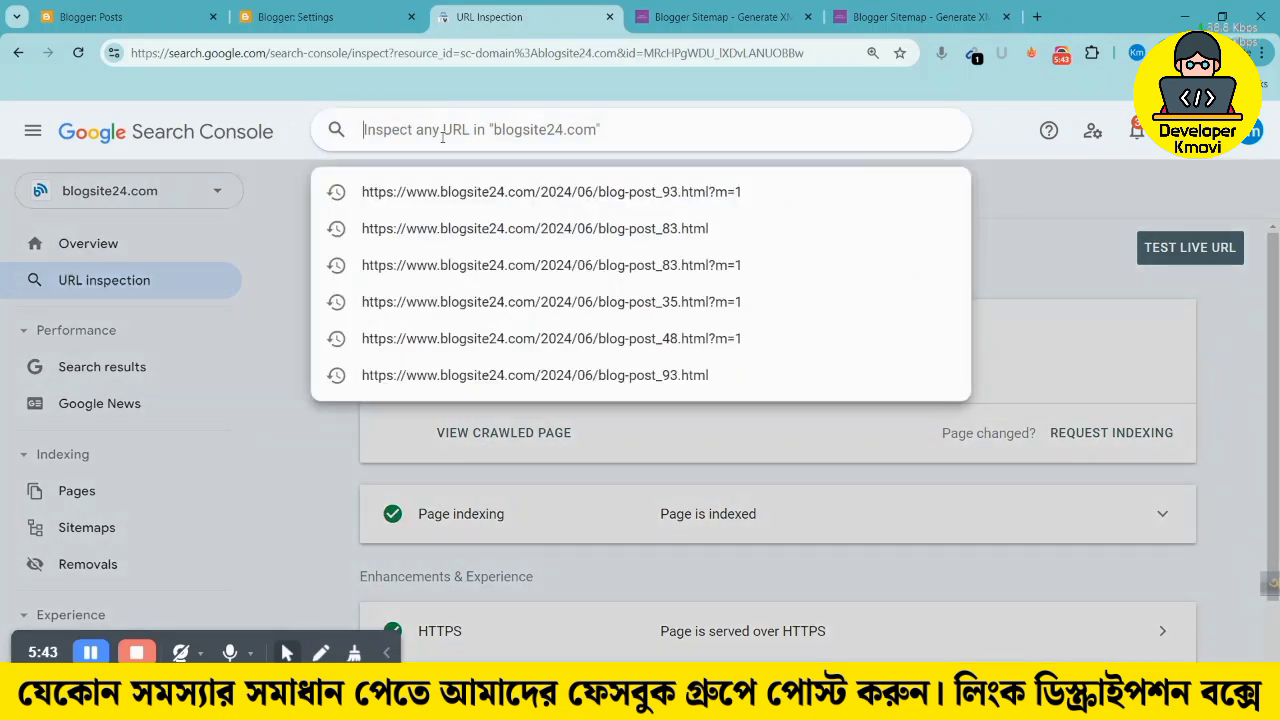
{"action": "type", "text": "https://www.blogsite24.com/2024/06/blog-post_83.html"}
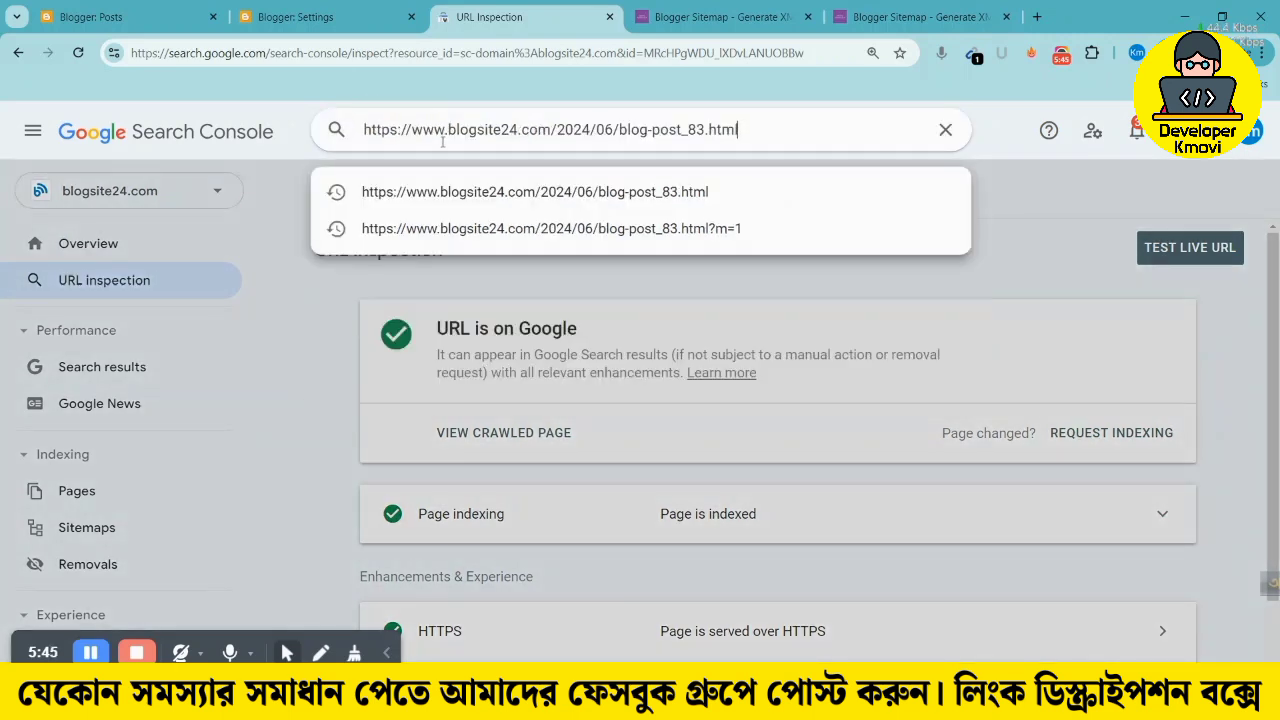
{"action": "key", "text": "Return"}
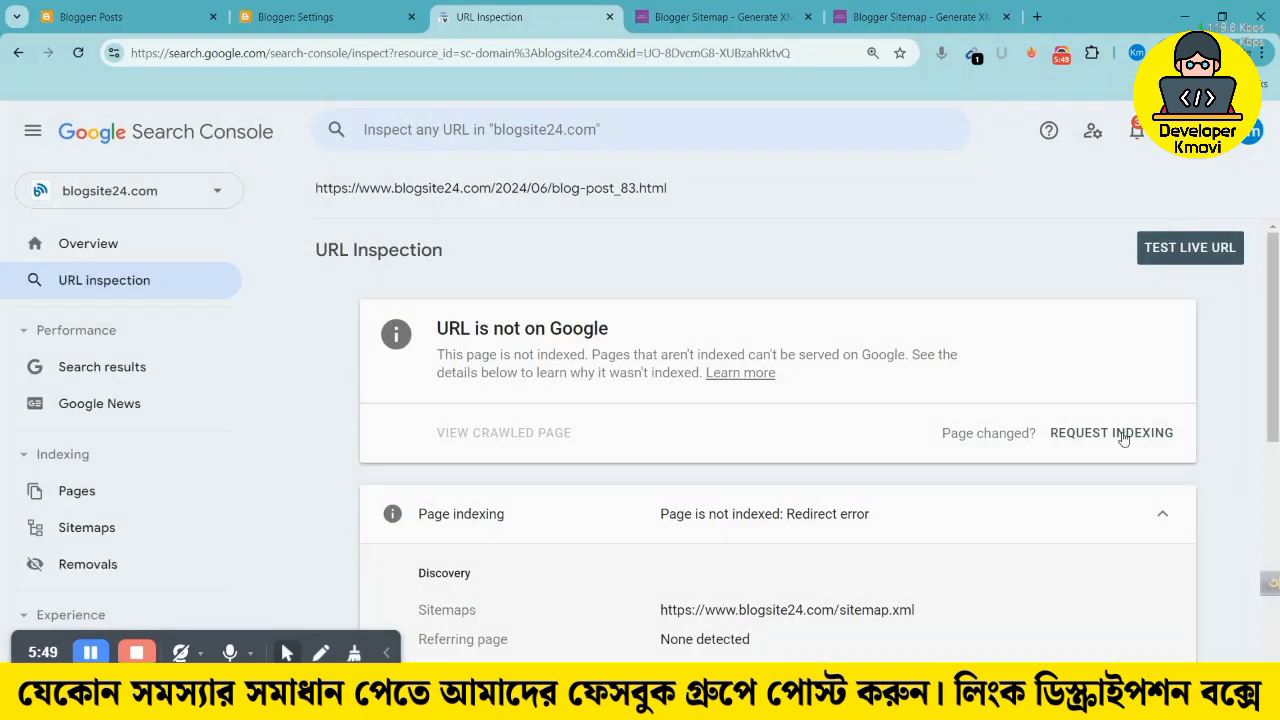
Request indexing for the inspected blog-post_83.html page and dismiss the confirmation
{"action": "left_click", "coordinate": [286, 652]}
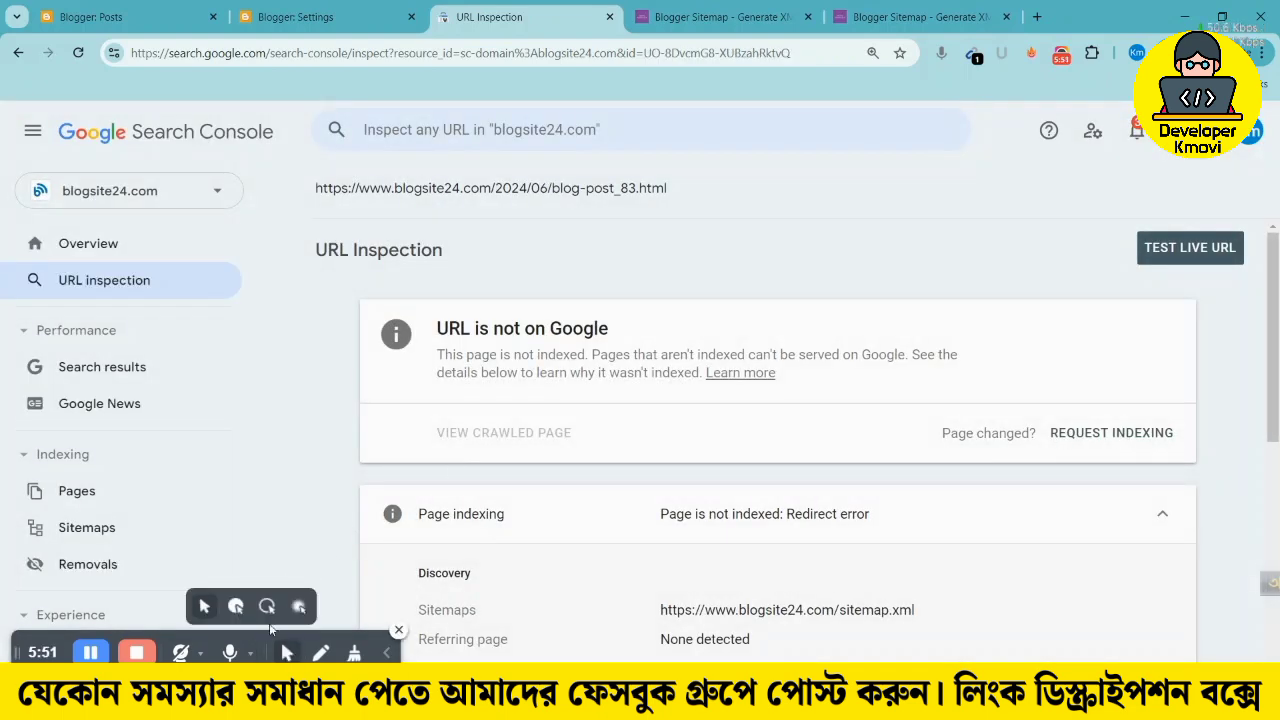
{"action": "left_click", "coordinate": [236, 606]}
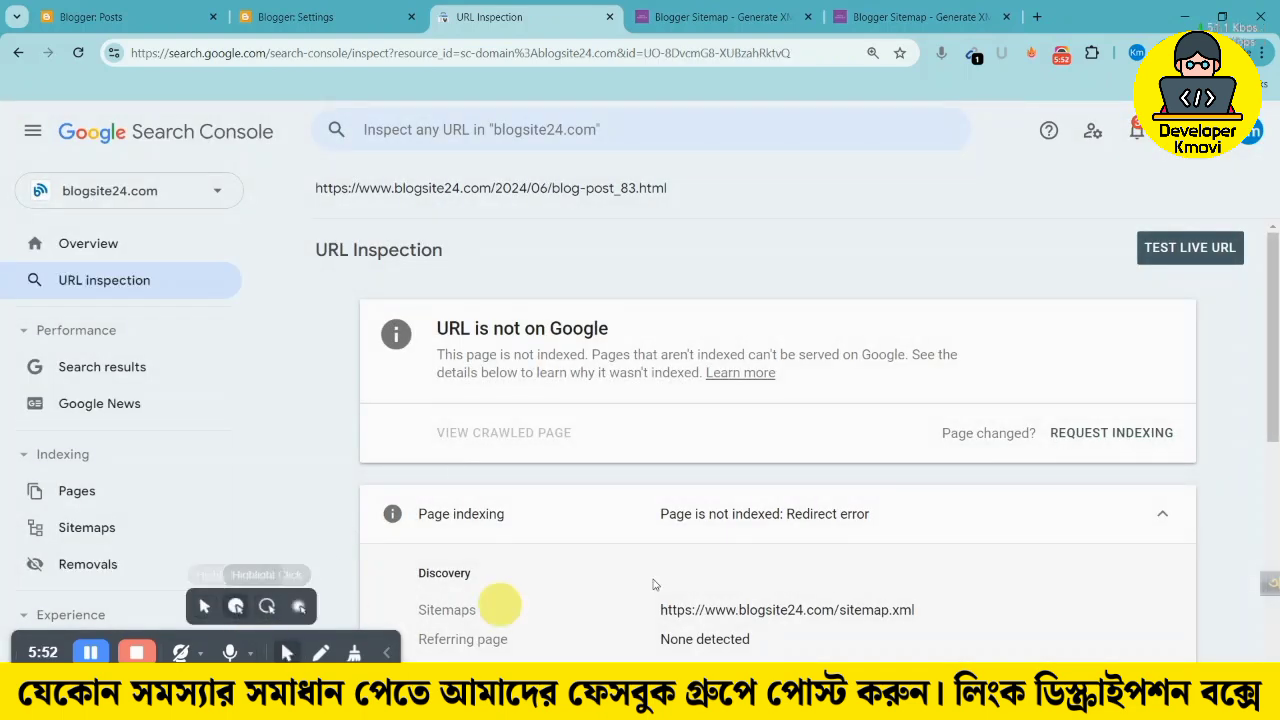
{"action": "left_click", "coordinate": [1088, 445]}
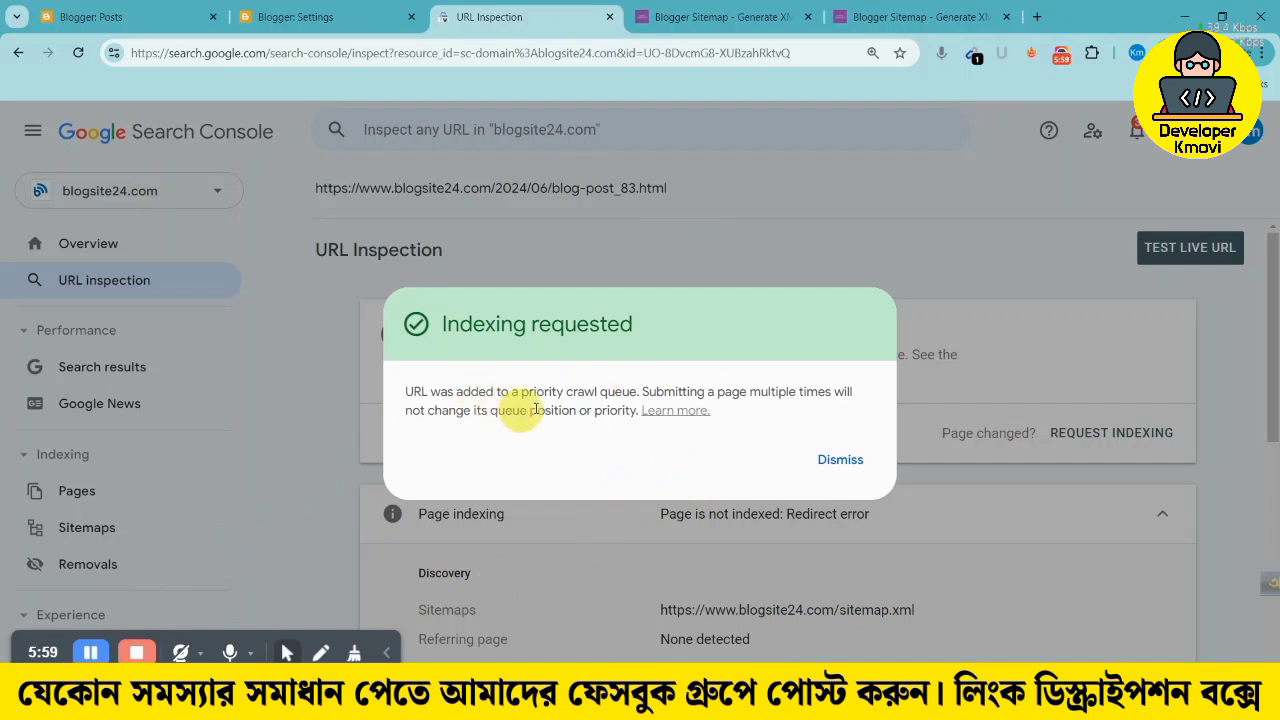
{"action": "left_click_drag", "start_coordinate": [440, 325], "coordinate": [636, 325]}
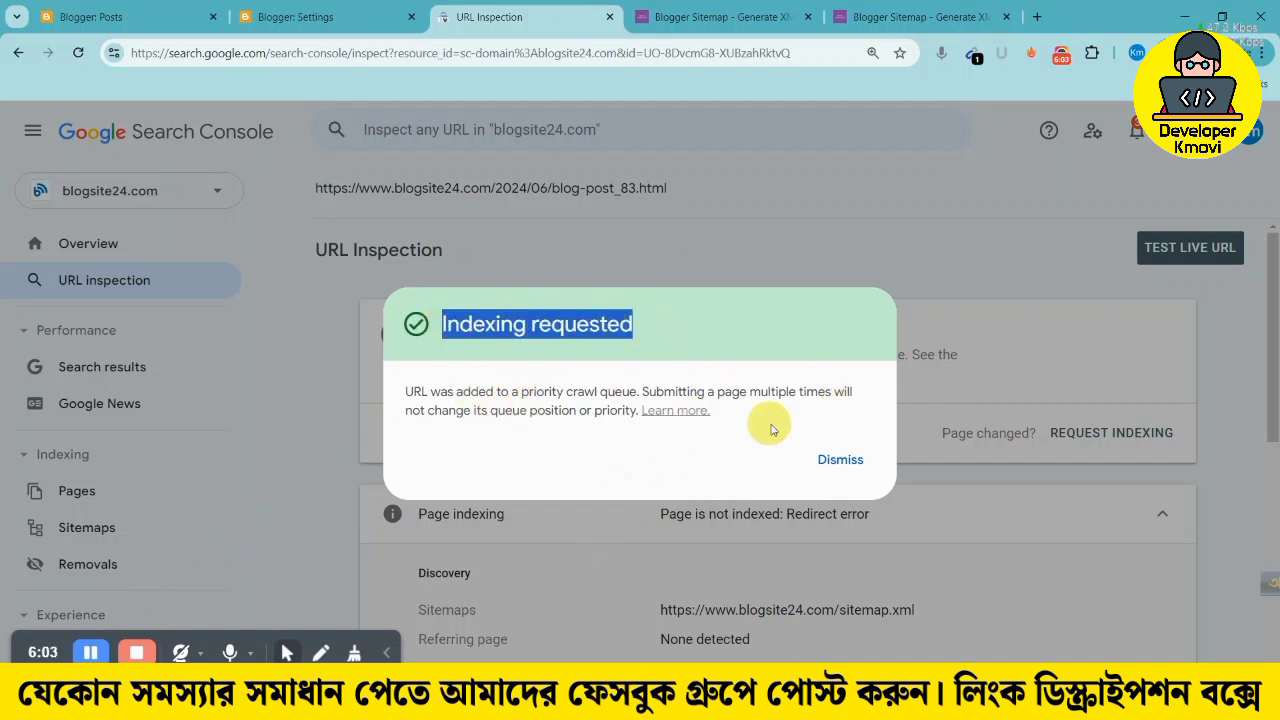
{"action": "left_click", "coordinate": [833, 459]}
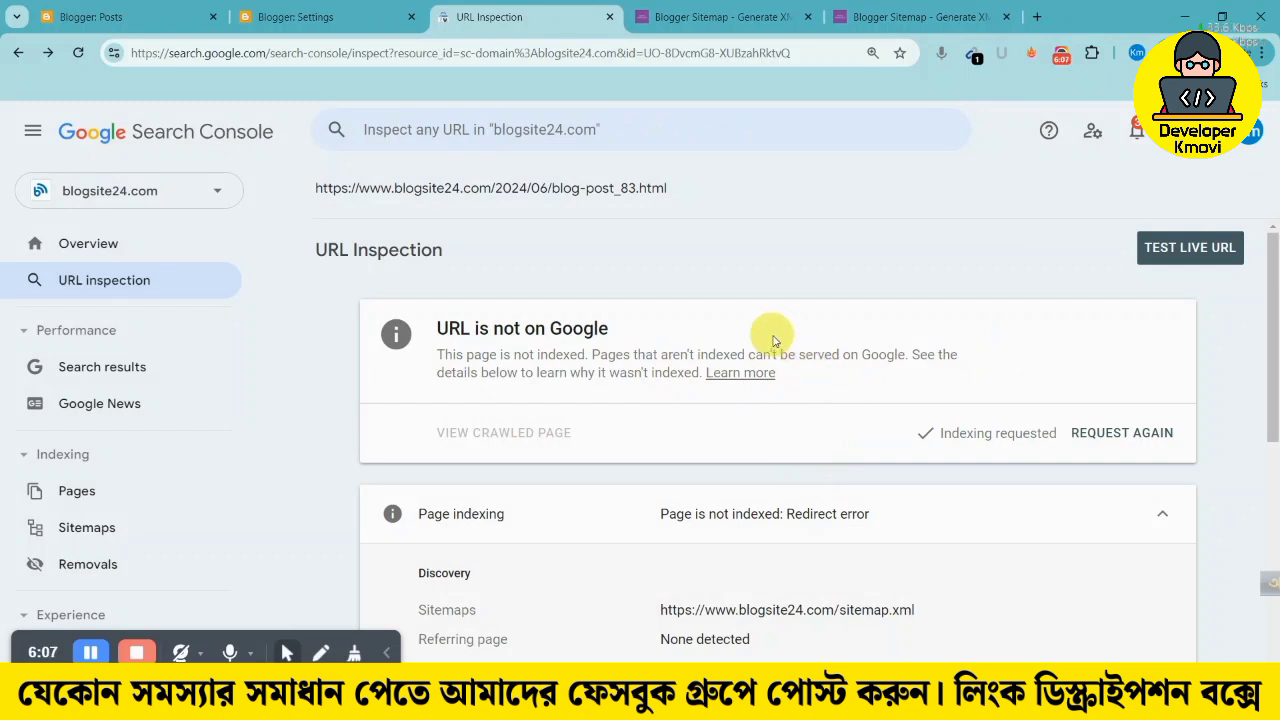
{"action": "left_click", "coordinate": [502, 132]}
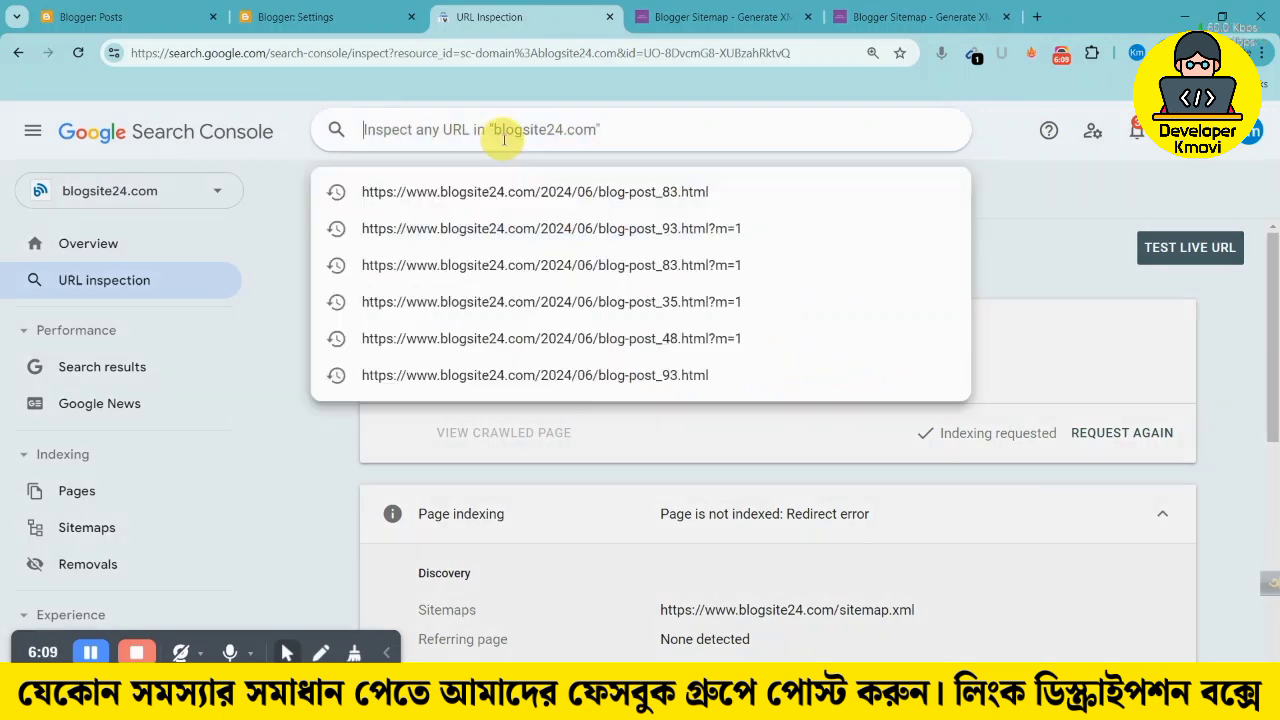
{"action": "type", "text": "https://www.blogsite24.com/2024/06/blog-post_83.html"}
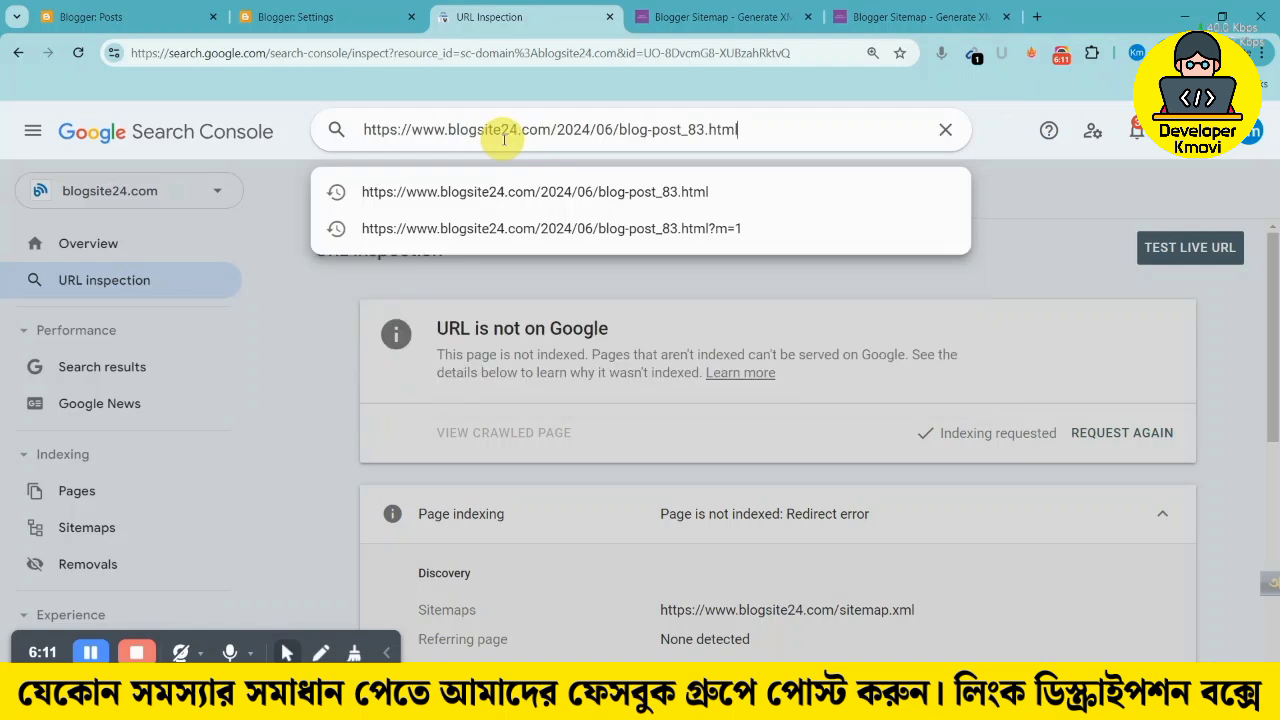
{"action": "key", "text": "Return"}
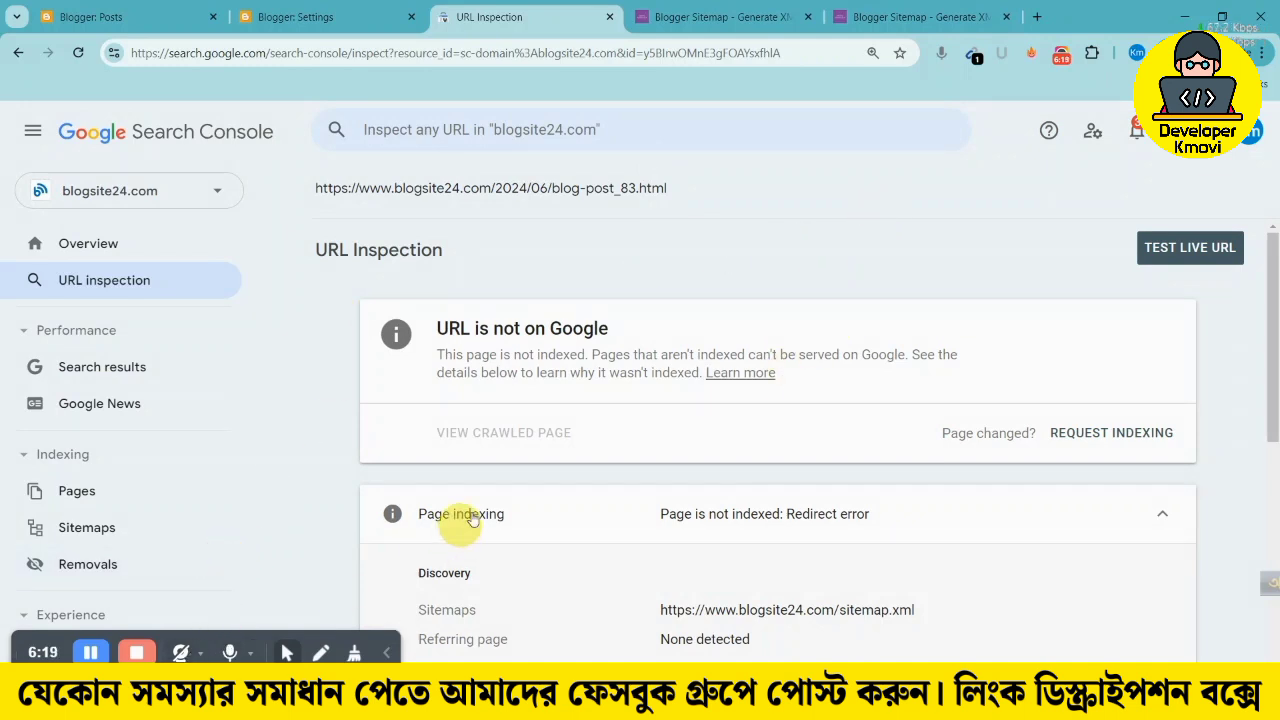
{"action": "left_click", "coordinate": [322, 652]}
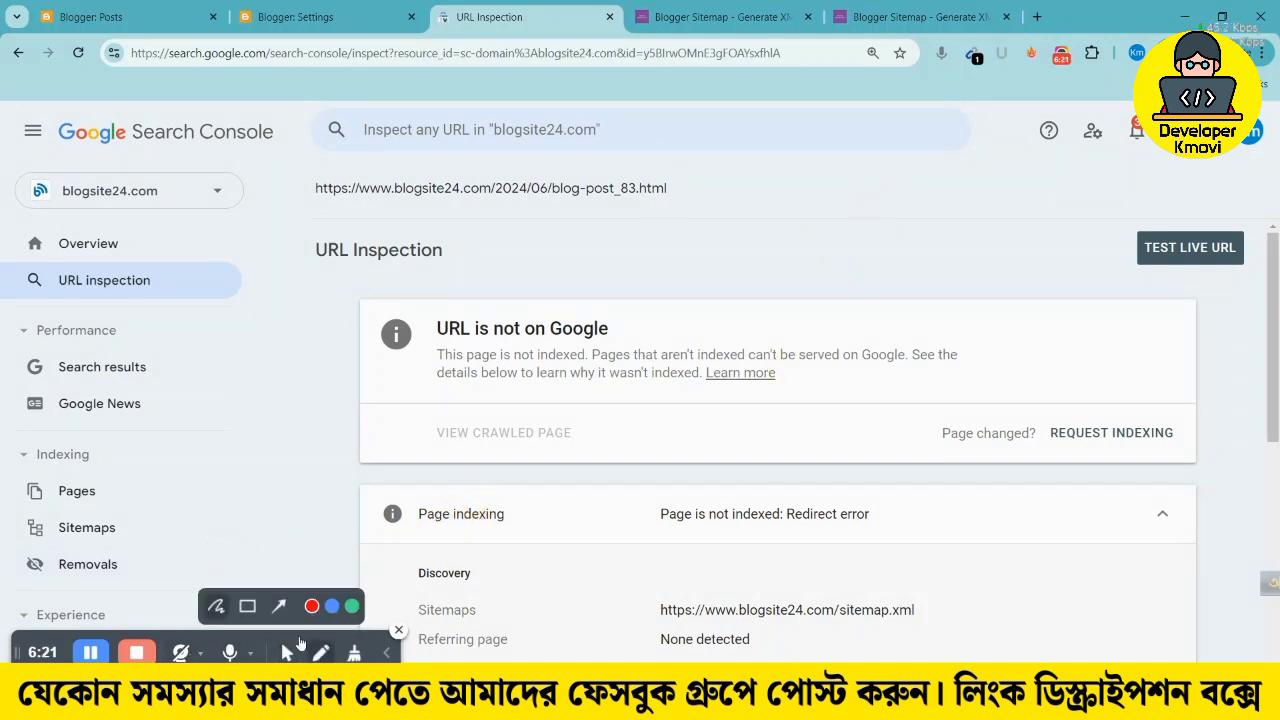
{"action": "left_click", "coordinate": [247, 606]}
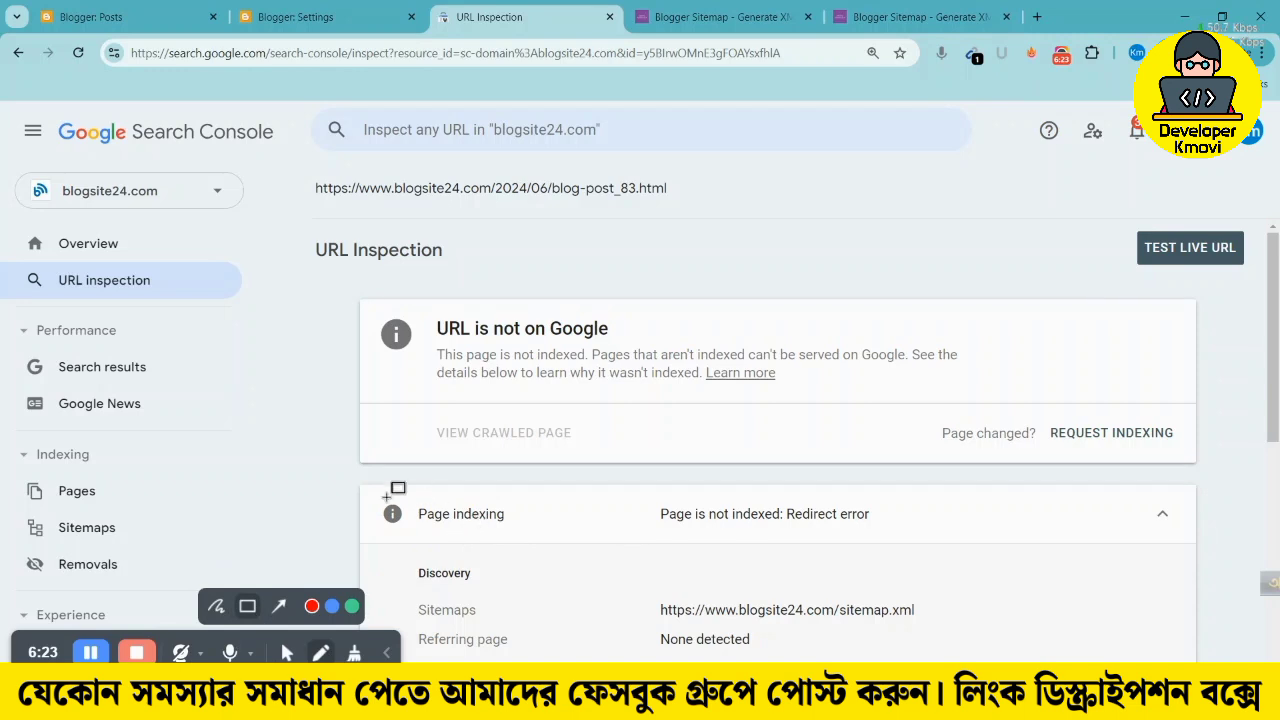
{"action": "mouse_move", "coordinate": [342, 474]}
{"action": "left_mouse_down"}
{"action": "mouse_move", "coordinate": [1165, 537]}
{"action": "mouse_move", "coordinate": [1212, 543]}
{"action": "mouse_move", "coordinate": [1210, 566]}
{"action": "left_mouse_up"}
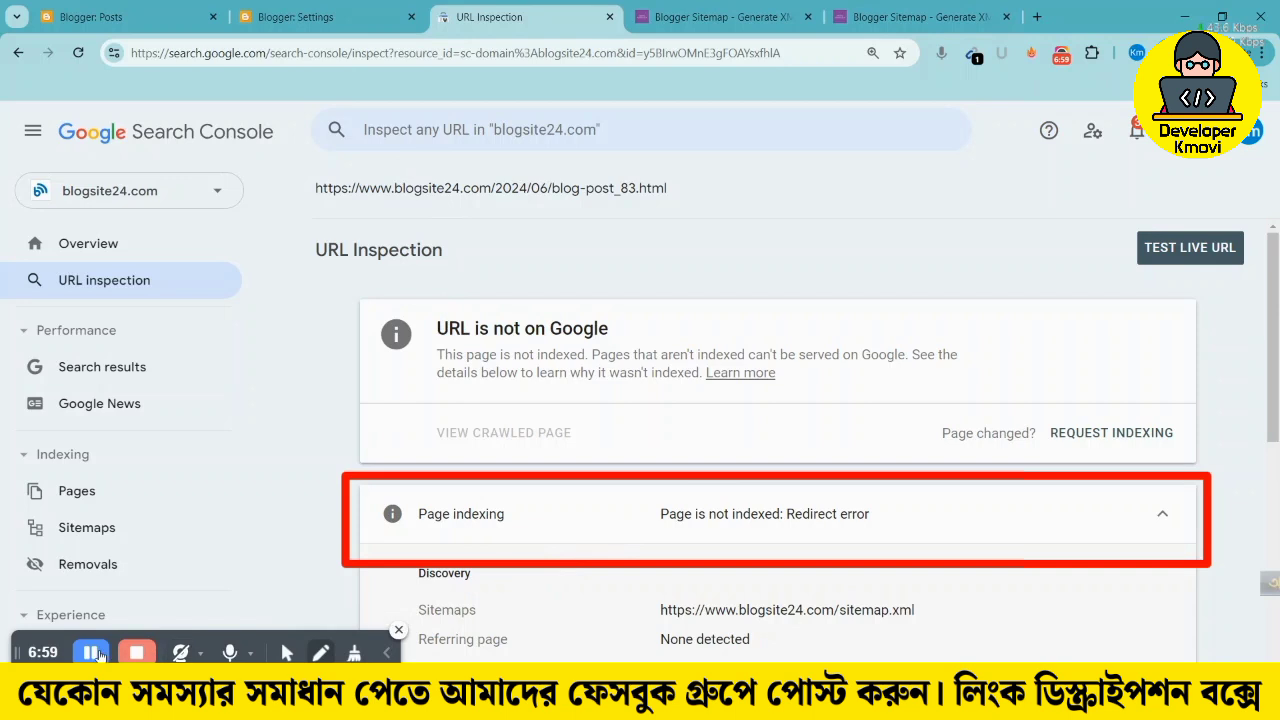
{"action": "left_click", "coordinate": [286, 652]}
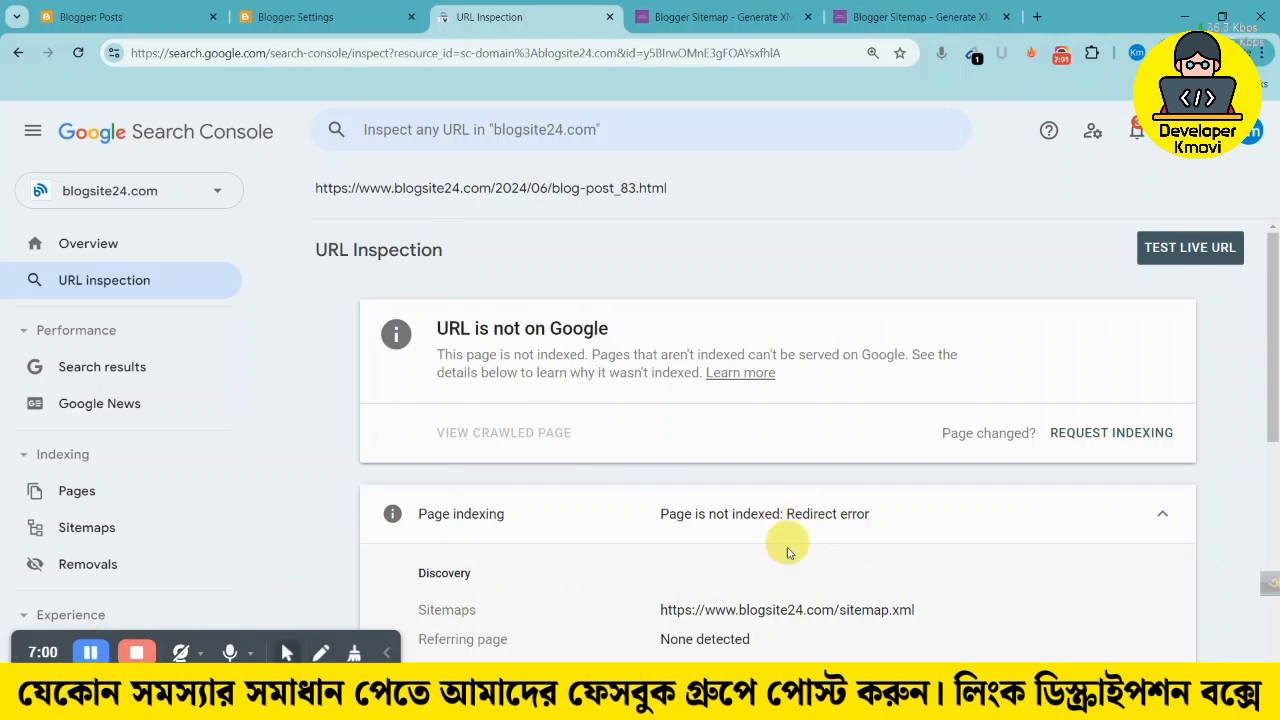
{"action": "left_click", "coordinate": [433, 133]}
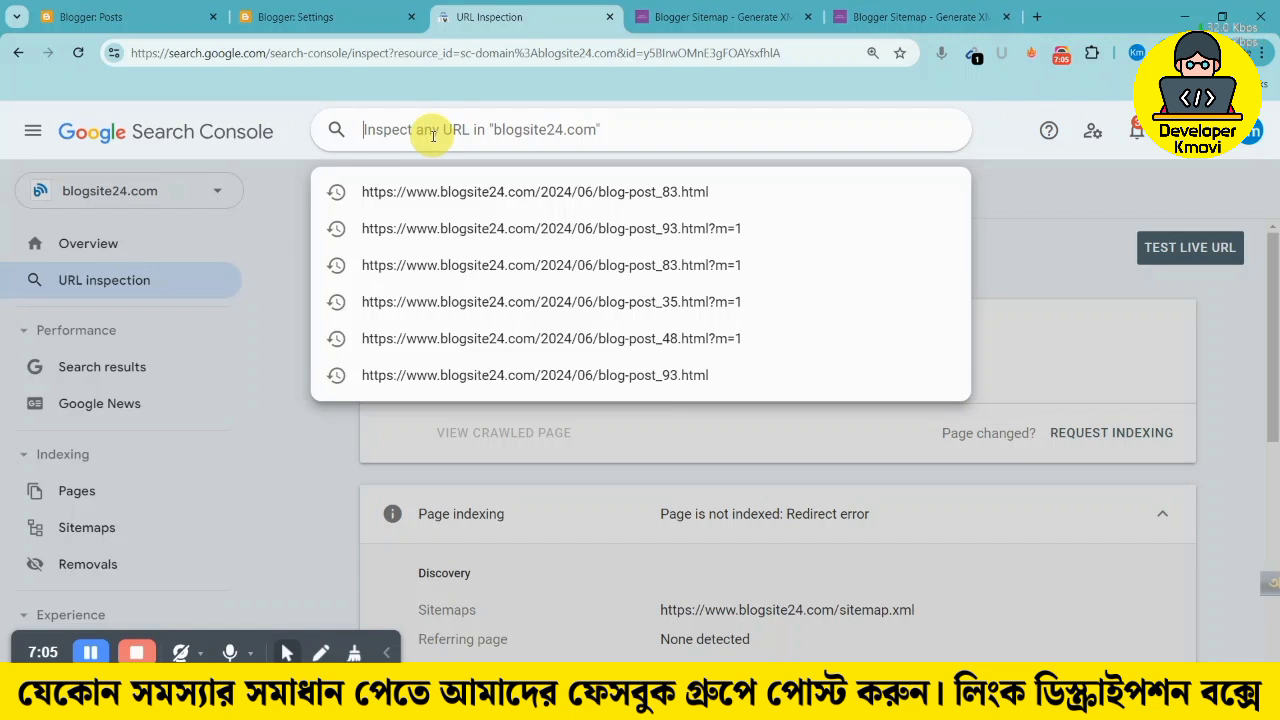
{"action": "type", "text": "https://www.blogsite24.com/2024/06/blog-post_83.html"}
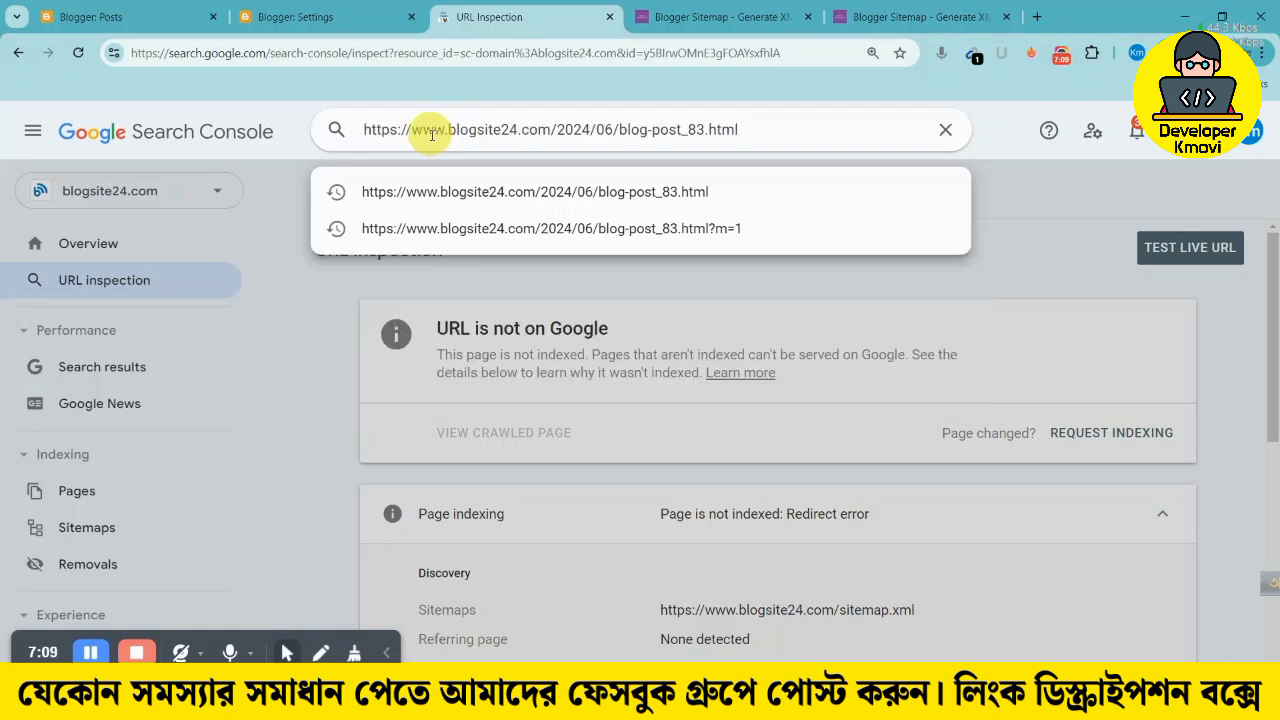
{"action": "type", "text": "?m=1"}
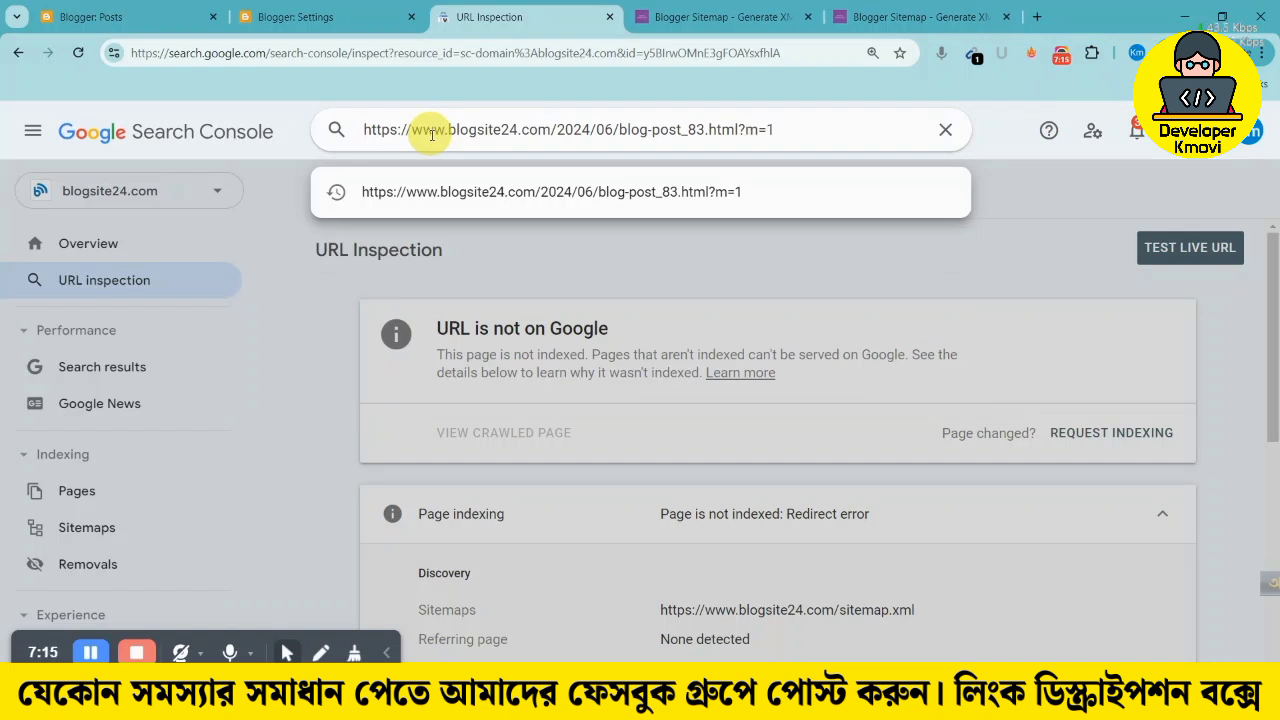
{"action": "key", "text": "Return"}
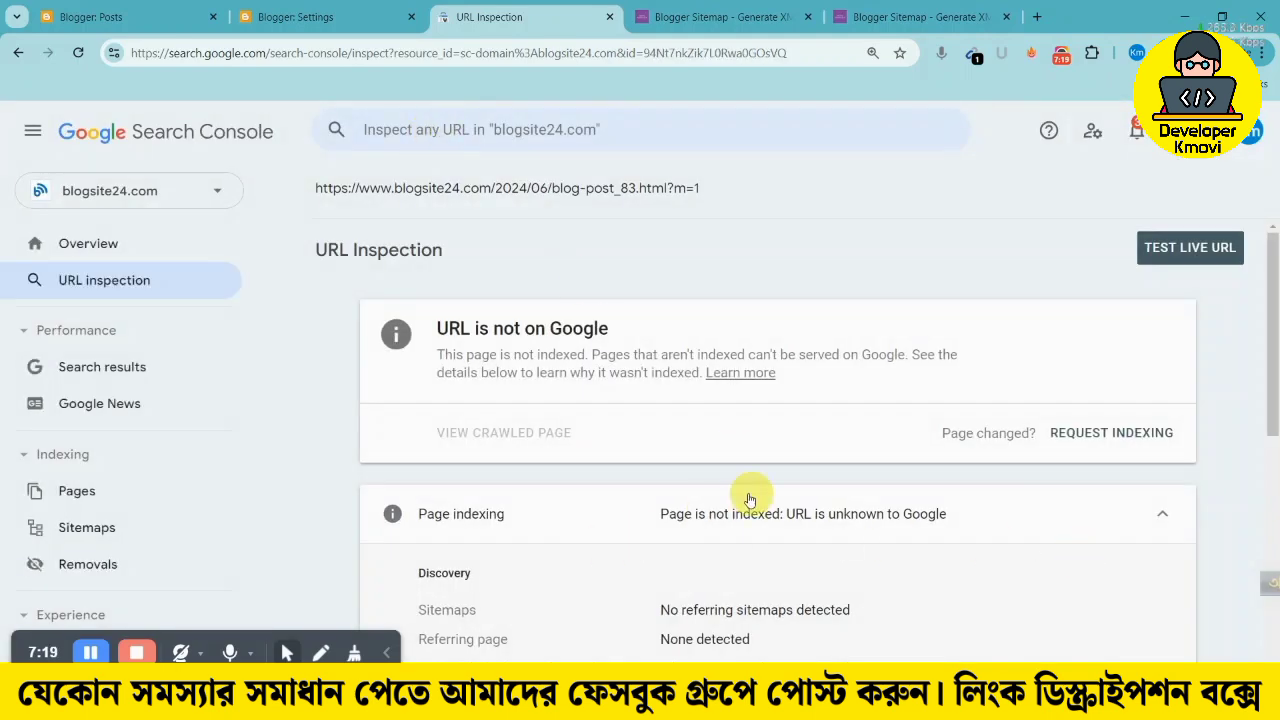
{"action": "scroll", "coordinate": [750, 500], "scroll_direction": "down", "scroll_amount": 2}
{"action": "scroll", "coordinate": [830, 400], "scroll_direction": "up", "scroll_amount": 2}
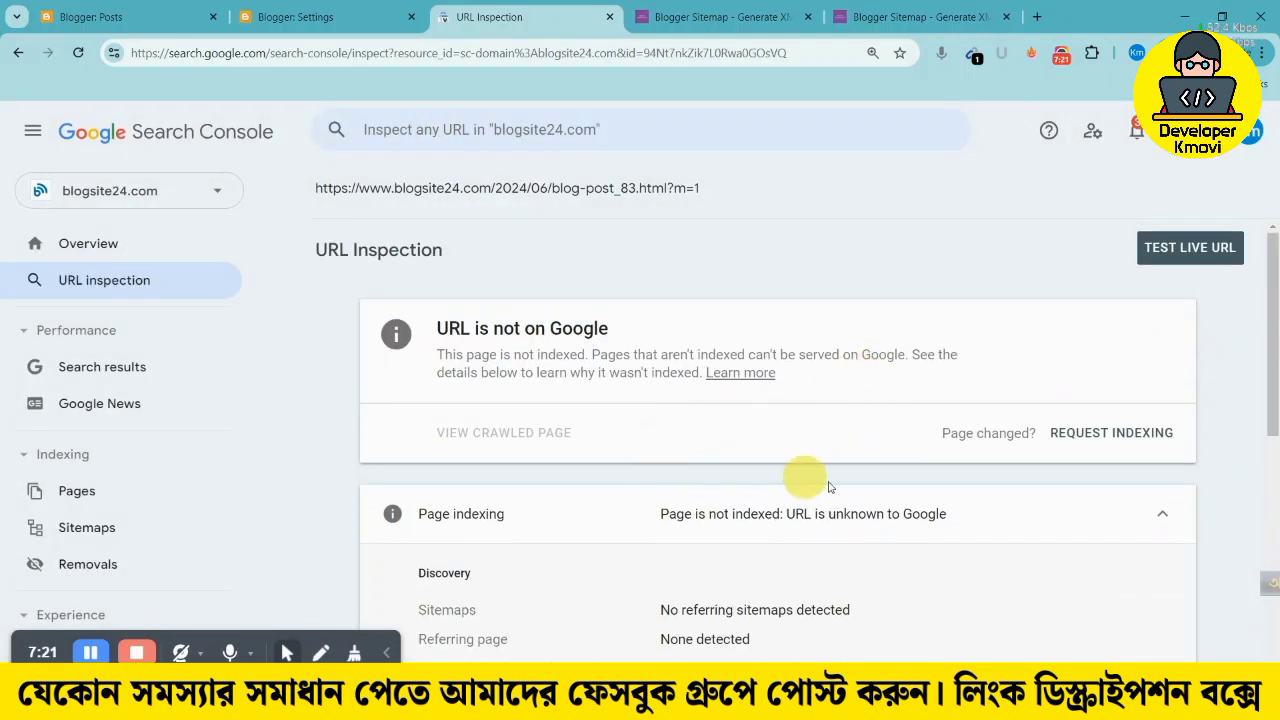
{"action": "scroll", "coordinate": [850, 460], "scroll_direction": "down", "scroll_amount": 1}
{"action": "scroll", "coordinate": [480, 555], "scroll_direction": "down", "scroll_amount": 2}
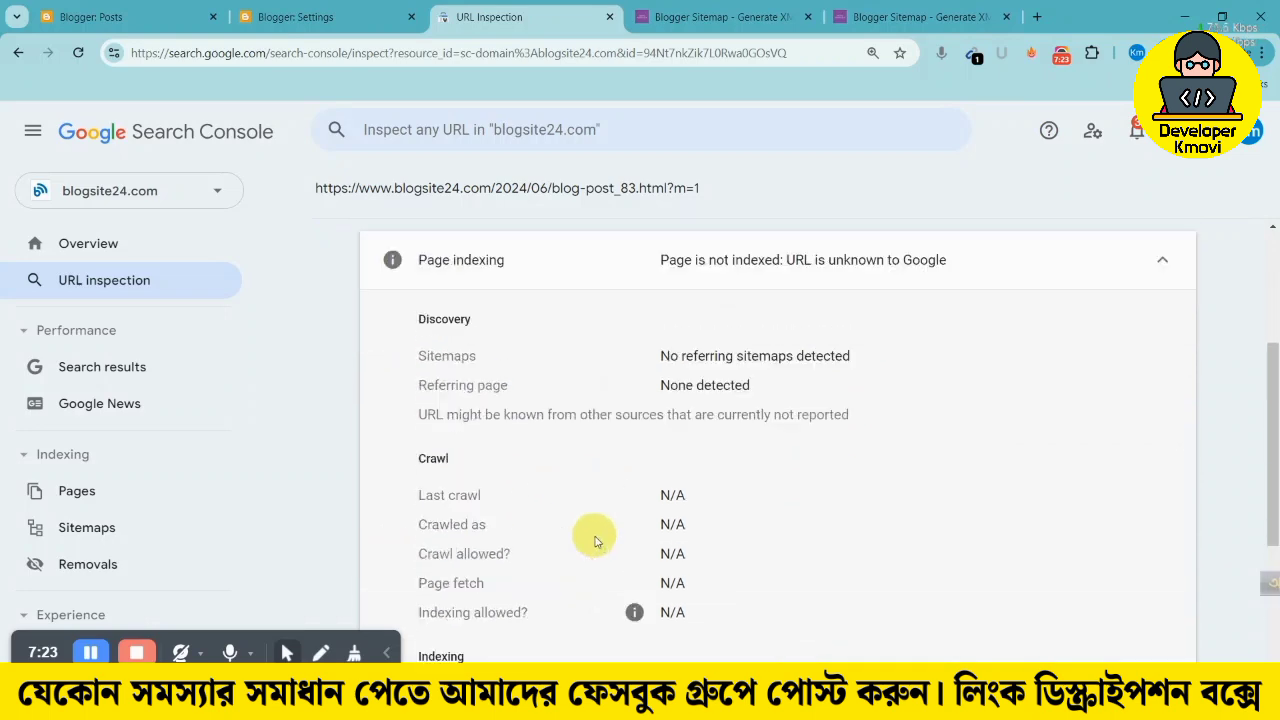
Request indexing for the inspected blog-post_83.html?m=1 page and dismiss the confirmation
{"action": "scroll", "coordinate": [680, 515], "scroll_direction": "up", "scroll_amount": 3}
{"action": "left_click", "coordinate": [1103, 436]}
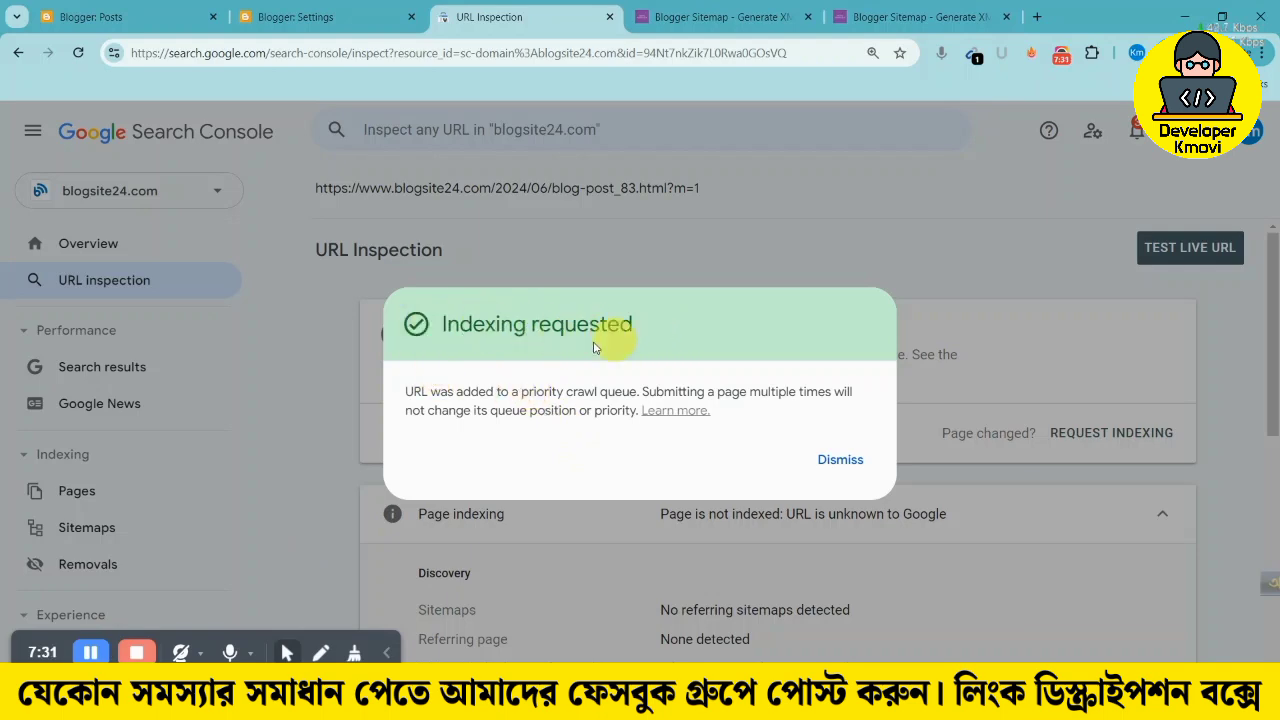
{"action": "left_click", "coordinate": [840, 459]}
{"action": "scroll", "coordinate": [900, 405], "scroll_direction": "down", "scroll_amount": 1}
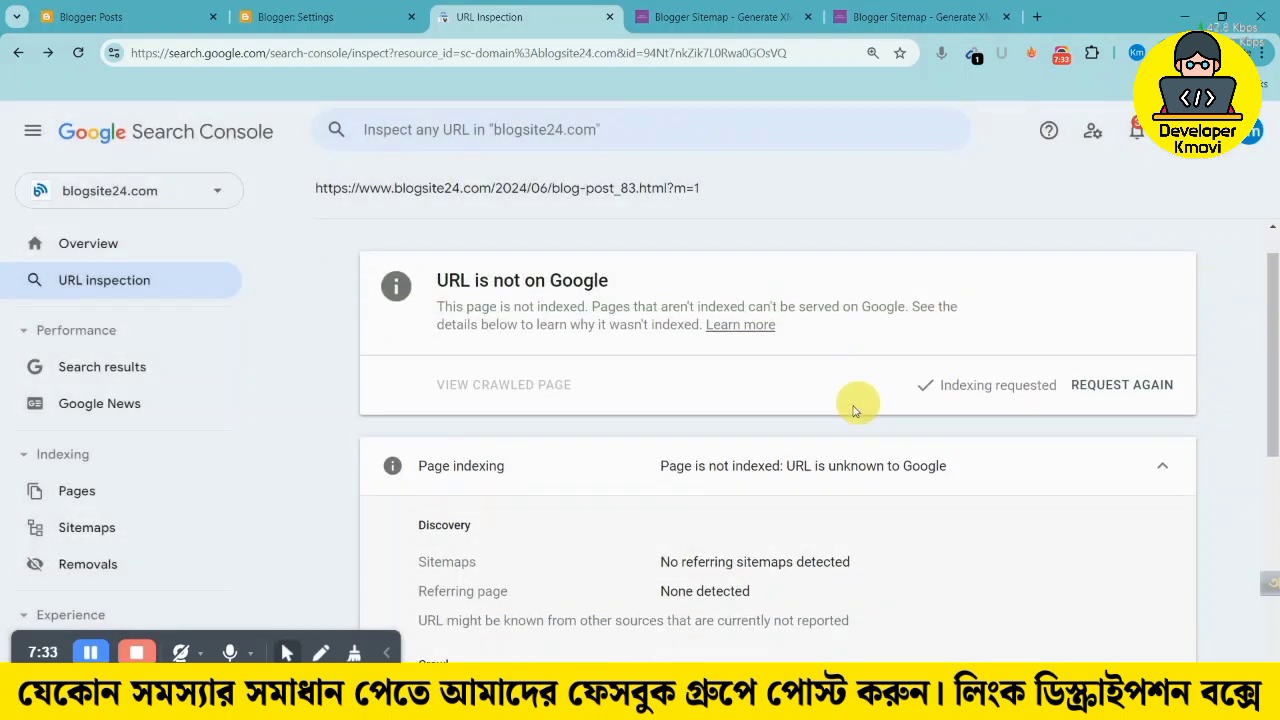
{"action": "scroll", "coordinate": [840, 415], "scroll_direction": "down", "scroll_amount": 3}
{"action": "scroll", "coordinate": [820, 430], "scroll_direction": "up", "scroll_amount": 4}
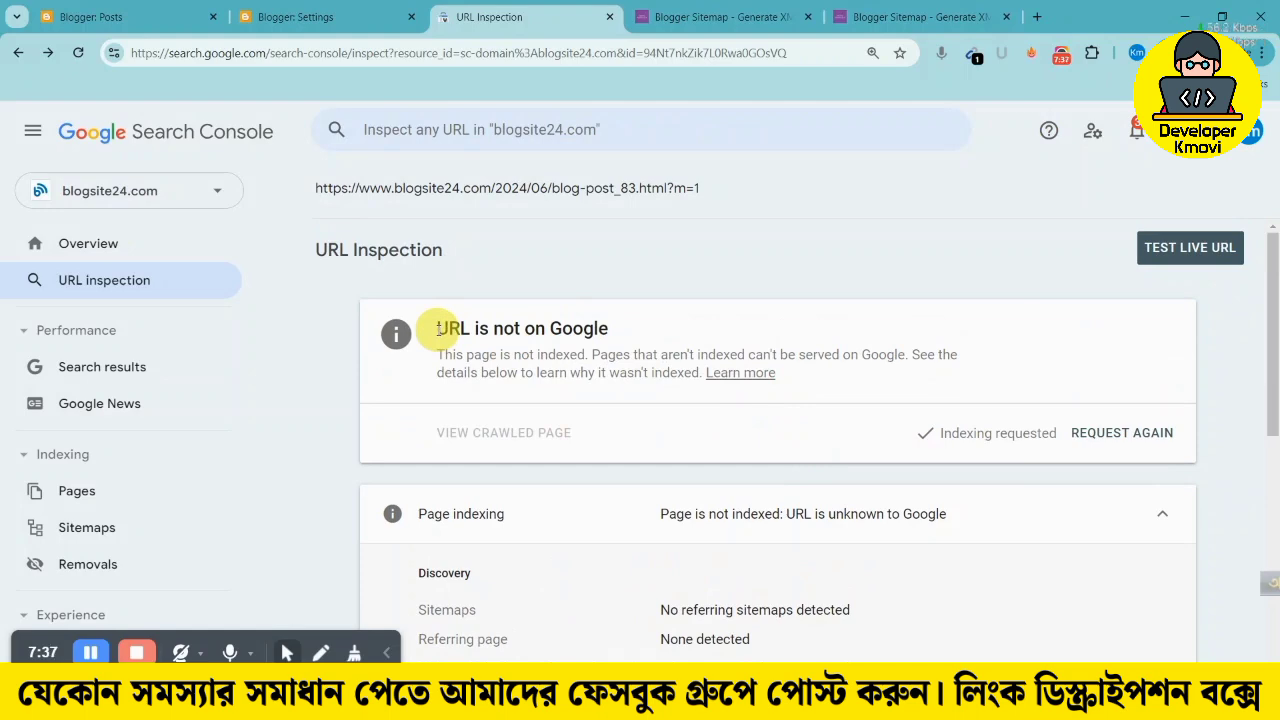
{"action": "scroll", "coordinate": [620, 310], "scroll_direction": "down", "scroll_amount": 3}
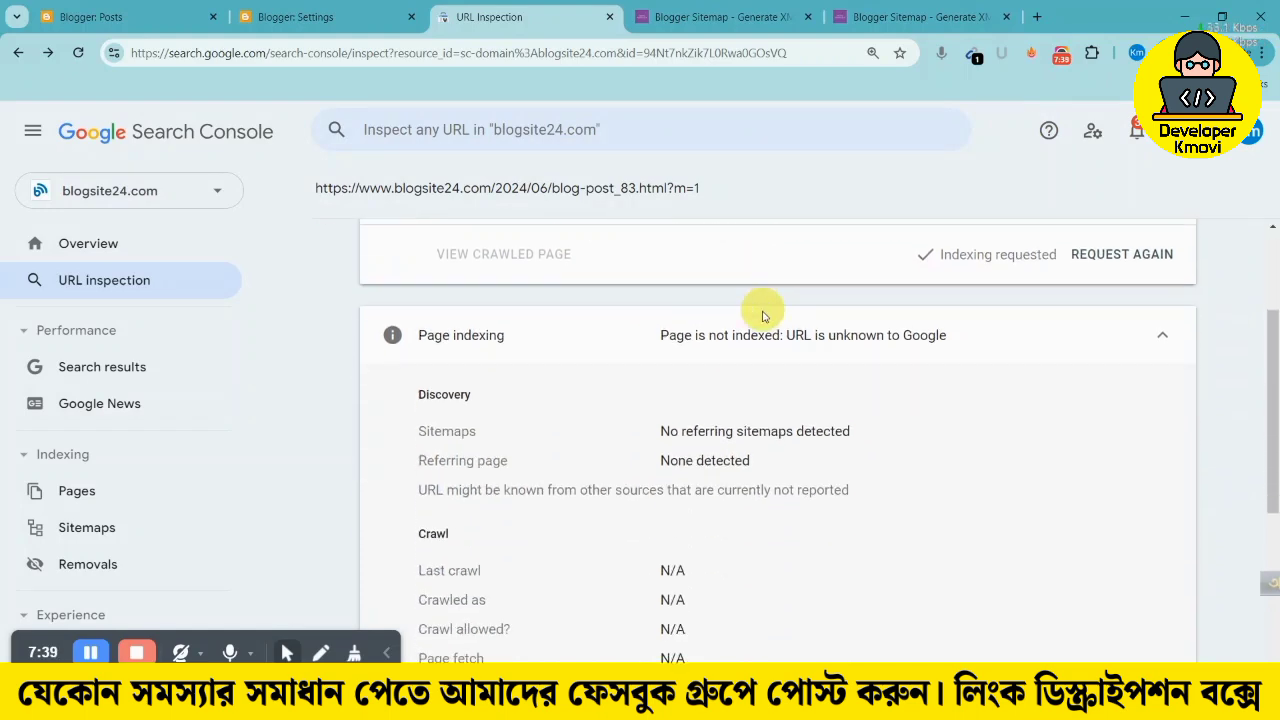
{"action": "scroll", "coordinate": [700, 280], "scroll_direction": "up", "scroll_amount": 3}
{"action": "left_click", "coordinate": [545, 128]}
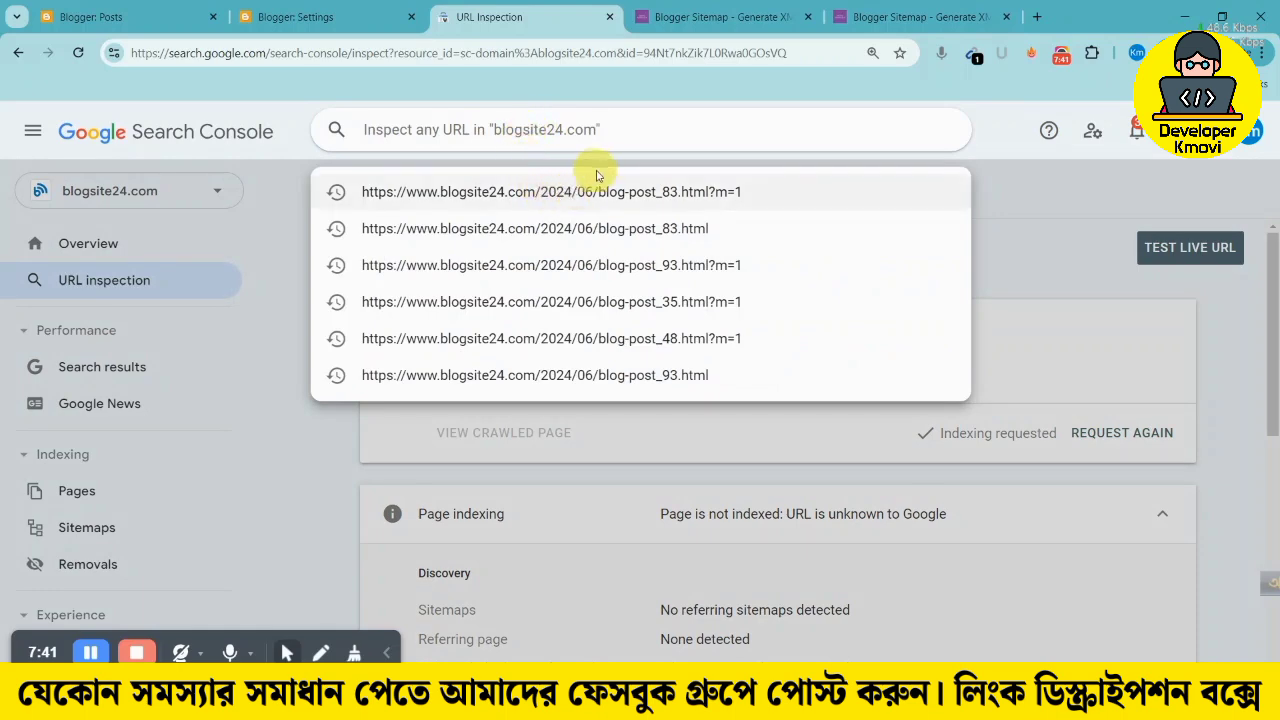
{"action": "left_click", "coordinate": [527, 203]}
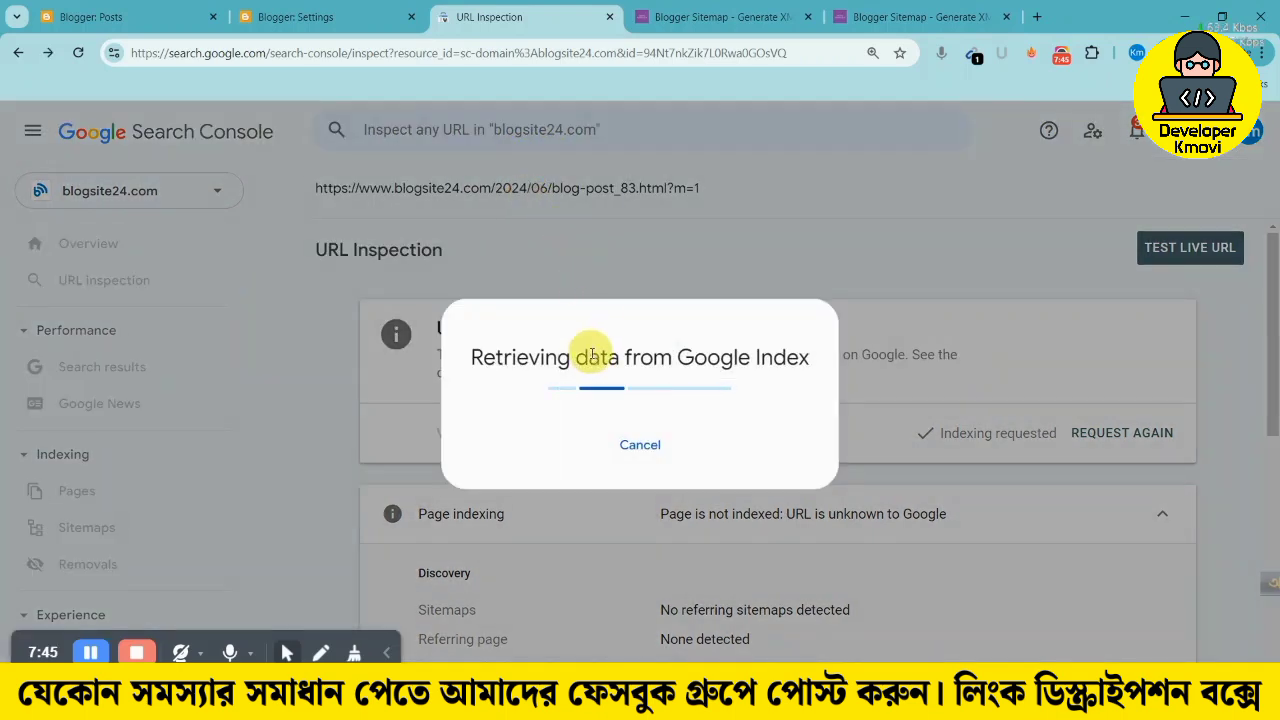
{"action": "scroll", "coordinate": [758, 362], "scroll_direction": "down", "scroll_amount": 1}
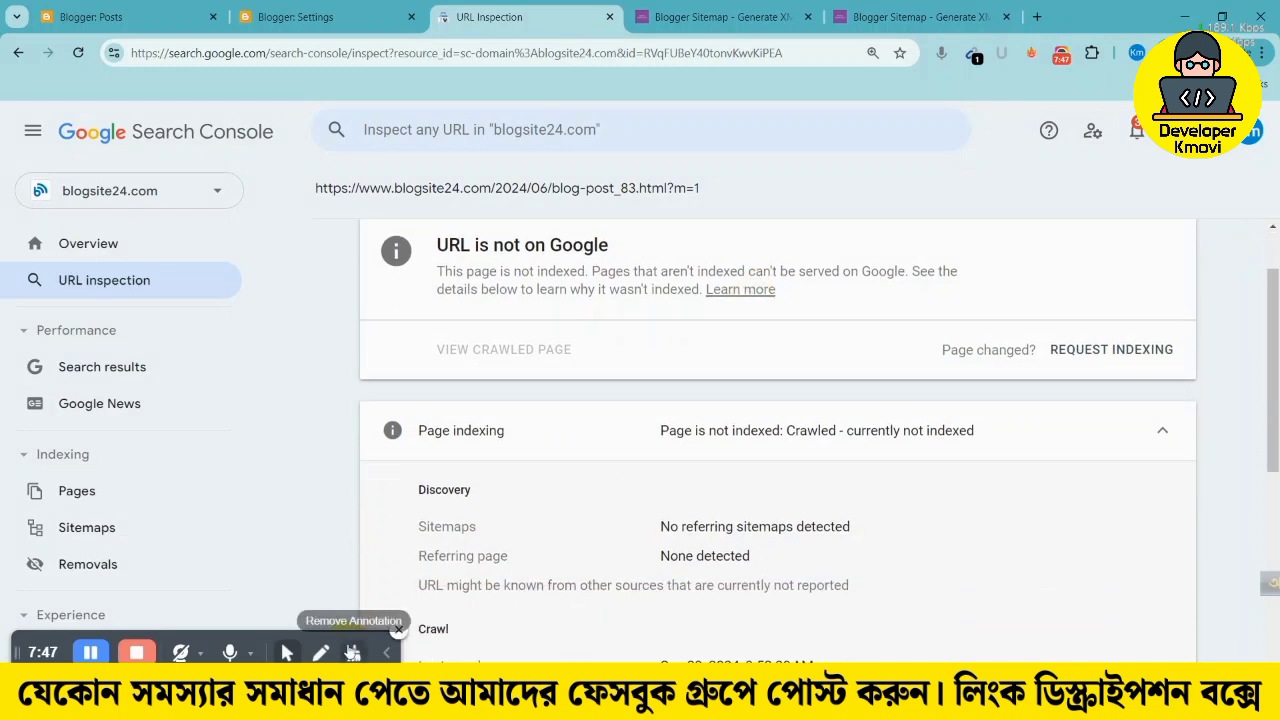
{"action": "left_click", "coordinate": [320, 652]}
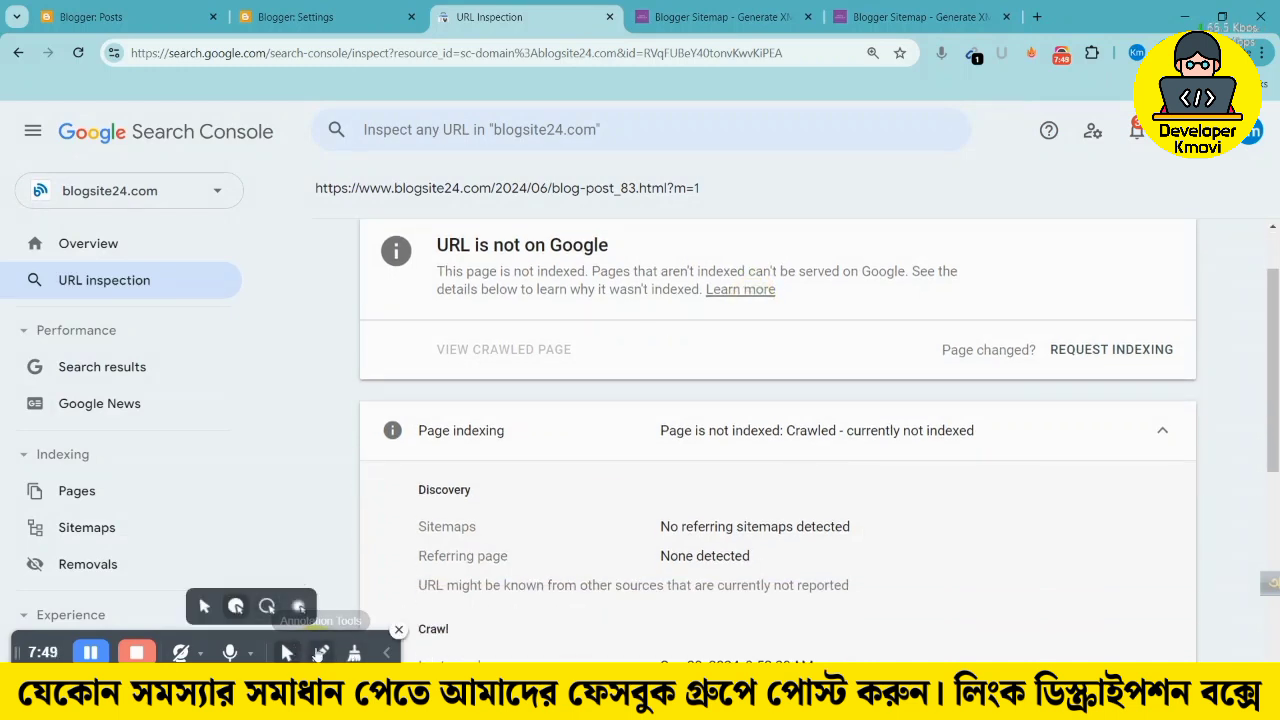
{"action": "left_click", "coordinate": [320, 652]}
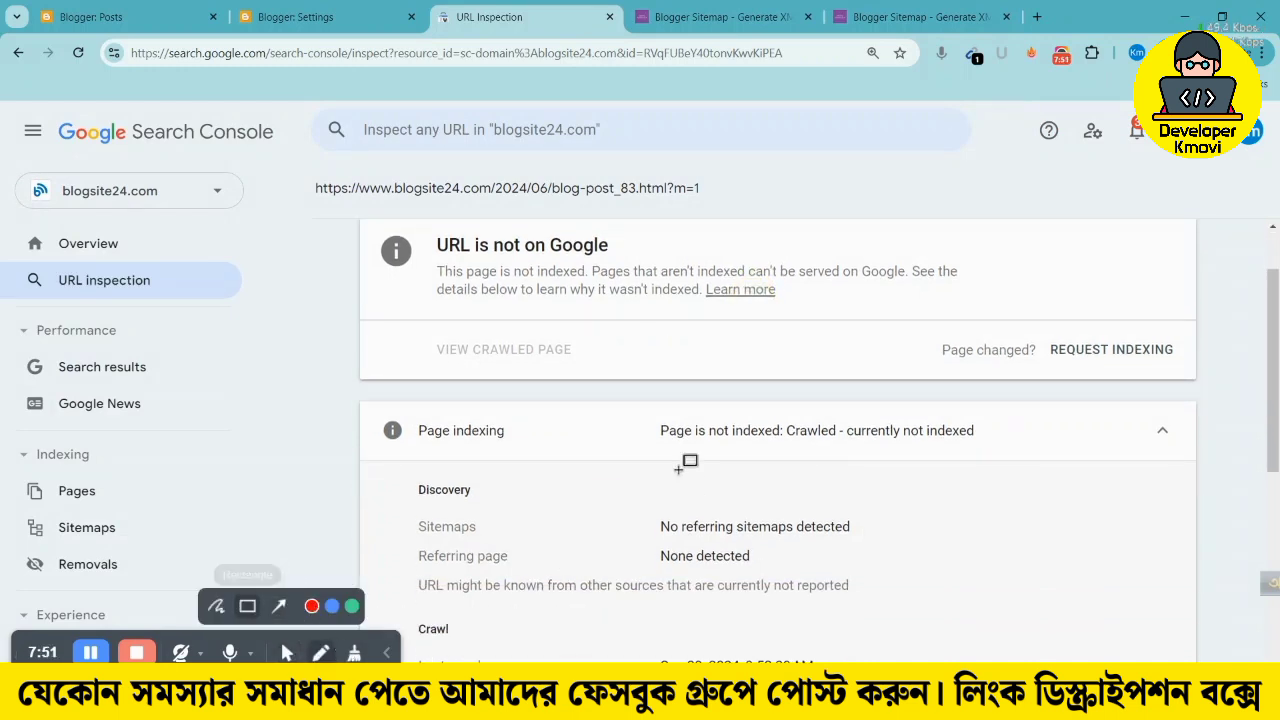
{"action": "mouse_move", "coordinate": [356, 411]}
{"action": "left_mouse_down"}
{"action": "mouse_move", "coordinate": [998, 410]}
{"action": "mouse_move", "coordinate": [1046, 457]}
{"action": "left_mouse_up"}
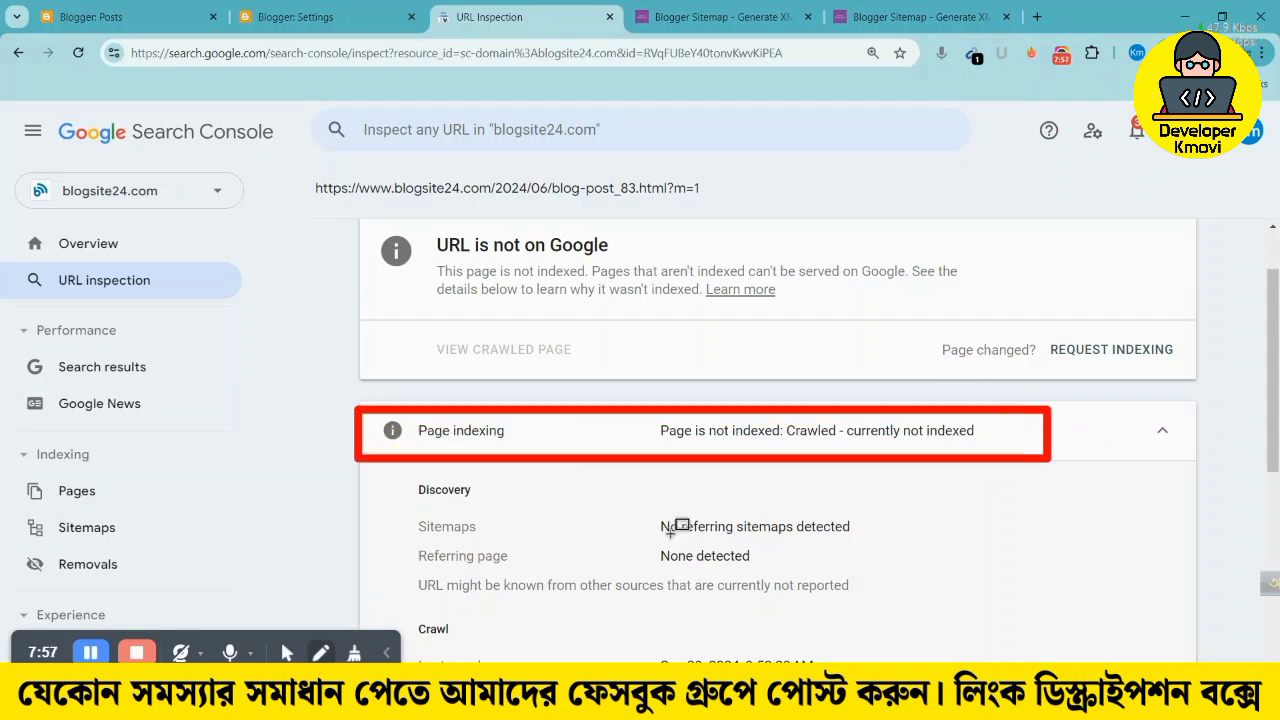
{"action": "scroll", "coordinate": [660, 450], "scroll_direction": "up", "scroll_amount": 1}
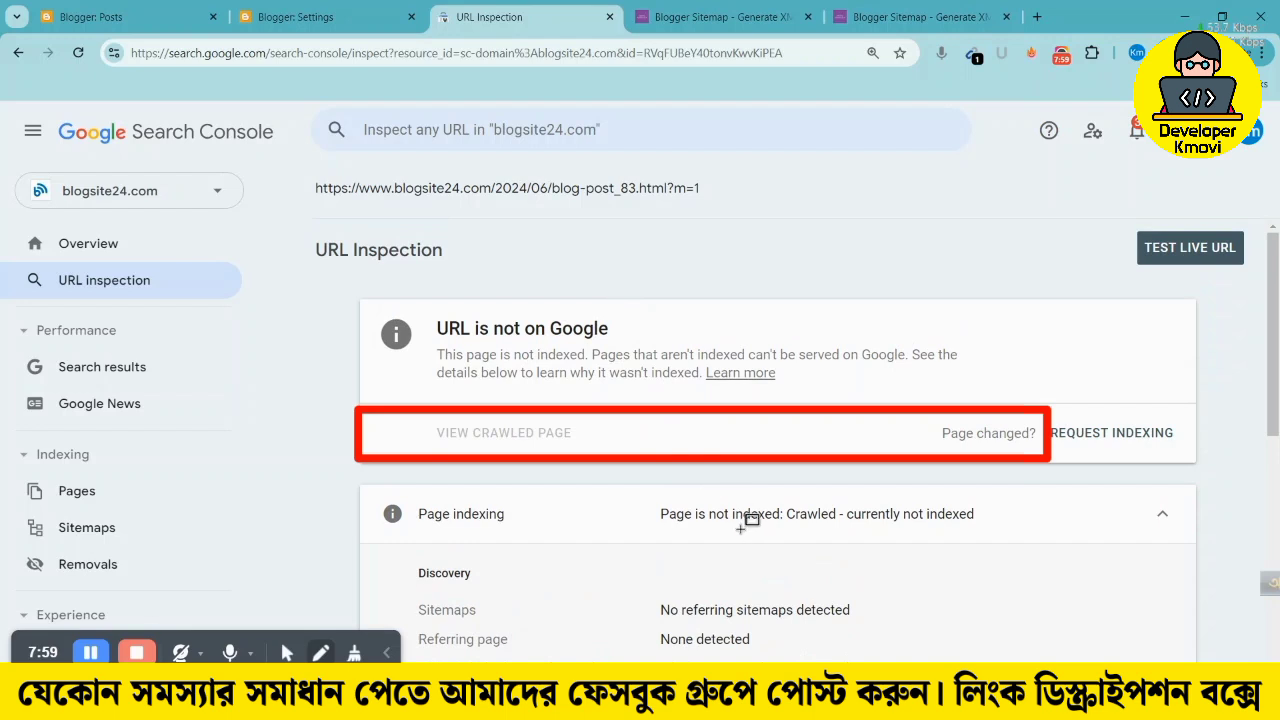
{"action": "scroll", "coordinate": [741, 528], "scroll_direction": "down", "scroll_amount": 3}
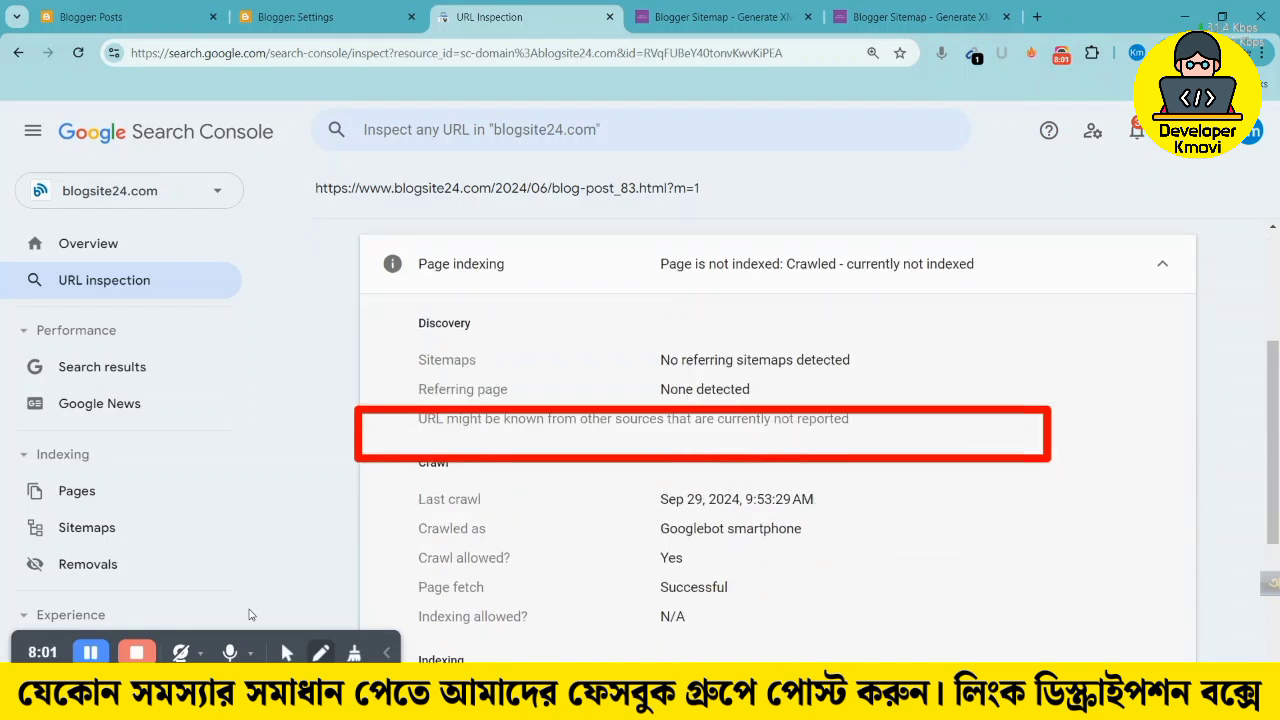
{"action": "left_click", "coordinate": [353, 652]}
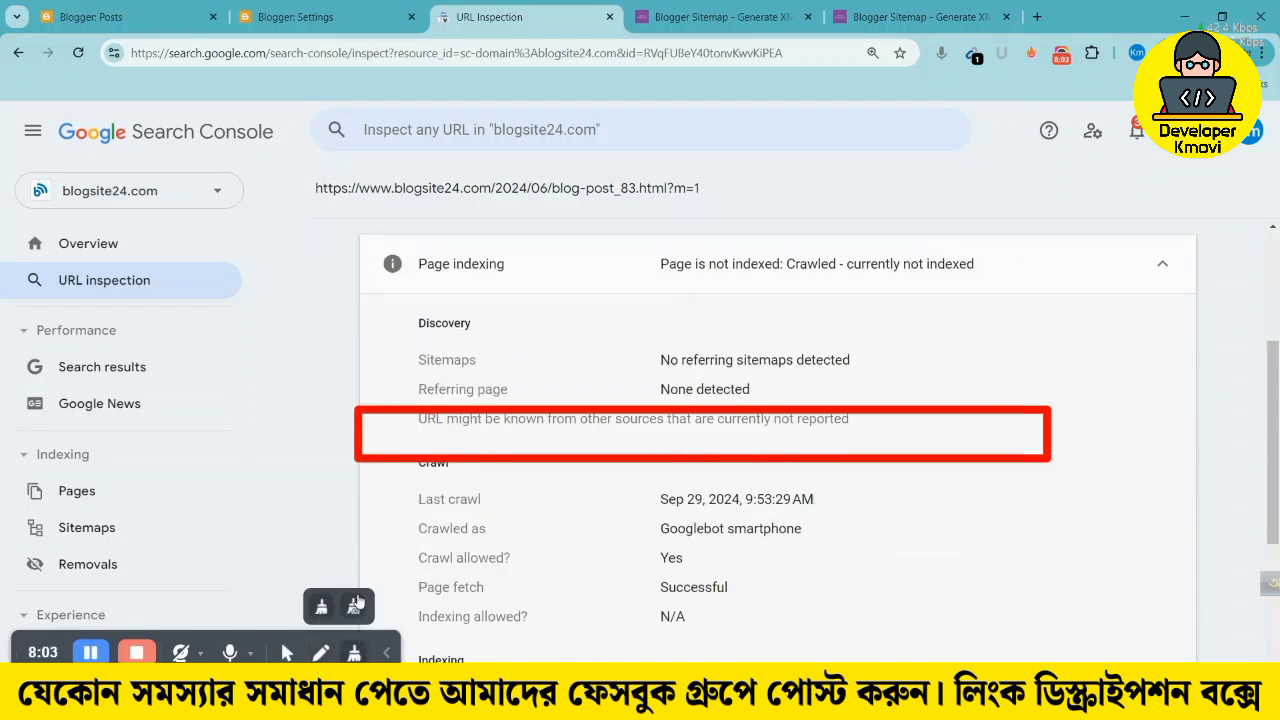
{"action": "left_click", "coordinate": [524, 462]}
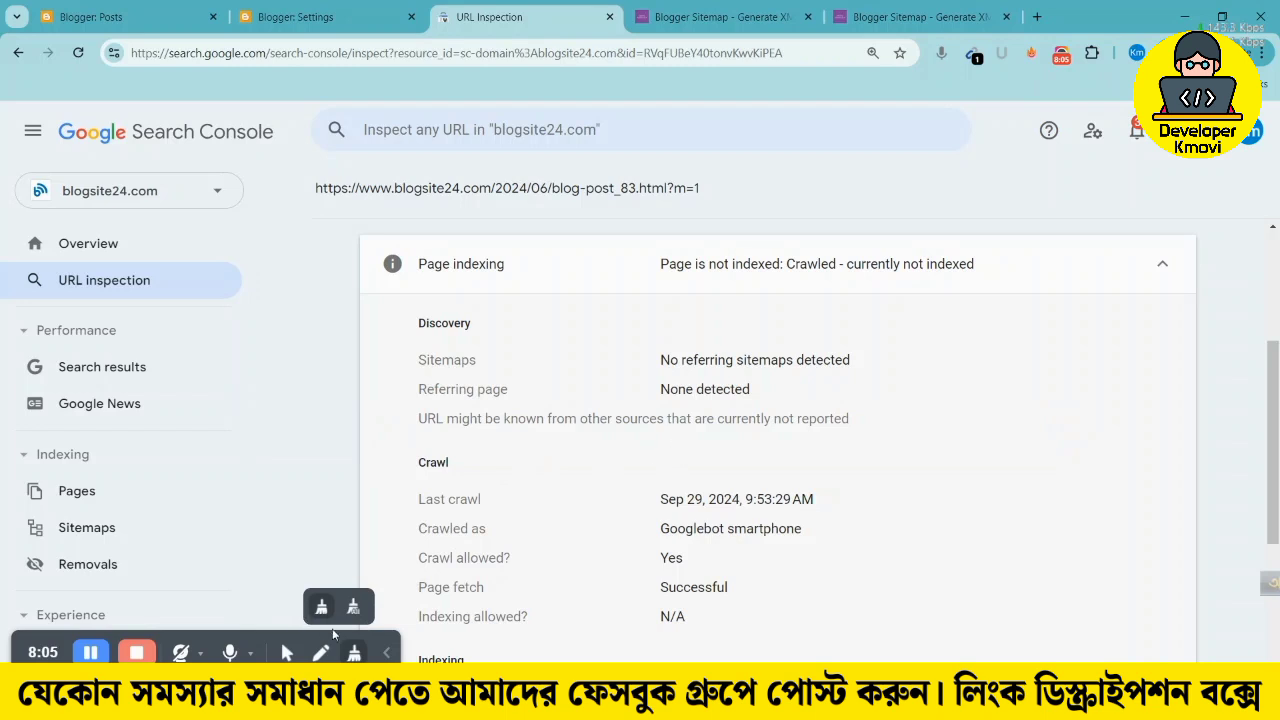
{"action": "left_click", "coordinate": [287, 652]}
{"action": "left_click", "coordinate": [236, 606]}
{"action": "scroll", "coordinate": [580, 522], "scroll_direction": "up", "scroll_amount": 3}
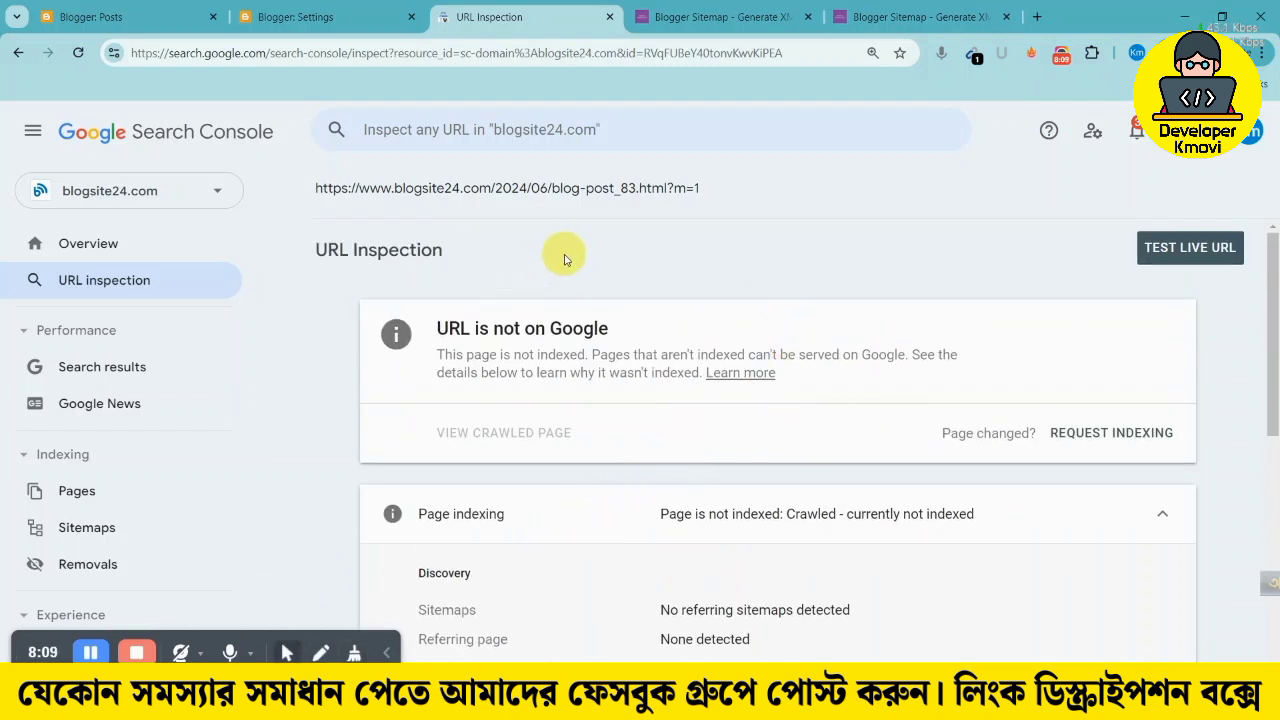
{"action": "left_click", "coordinate": [567, 141]}
{"action": "left_click", "coordinate": [1031, 359]}
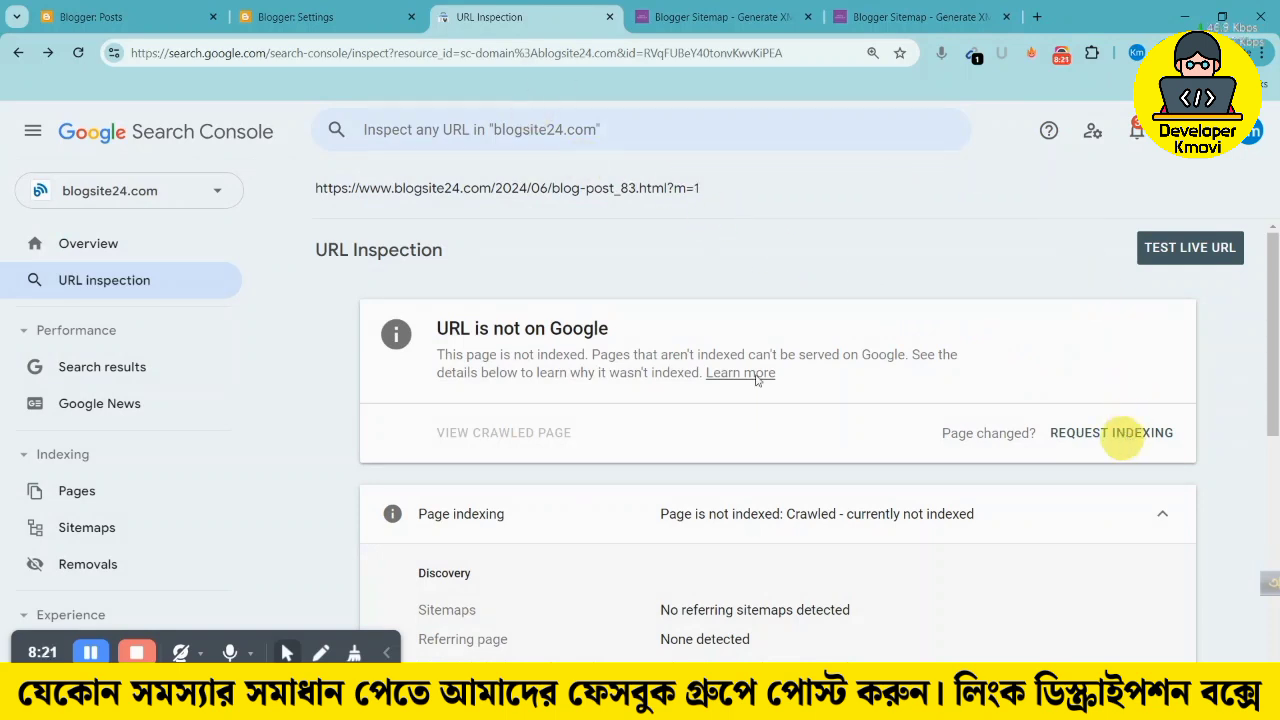
{"action": "scroll", "coordinate": [757, 379], "scroll_direction": "down", "scroll_amount": 2}
{"action": "scroll", "coordinate": [700, 300], "scroll_direction": "up", "scroll_amount": 2}
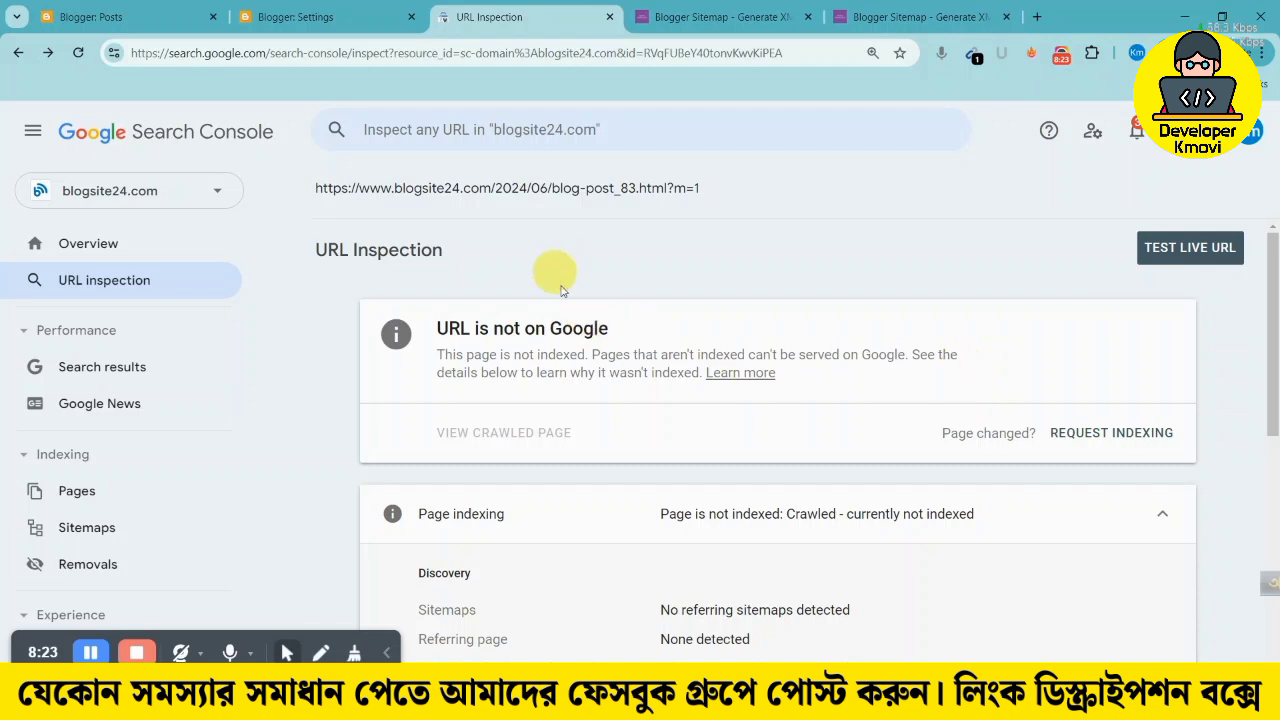
{"action": "scroll", "coordinate": [560, 290], "scroll_direction": "down", "scroll_amount": 1}
{"action": "scroll", "coordinate": [829, 349], "scroll_direction": "up", "scroll_amount": 1}
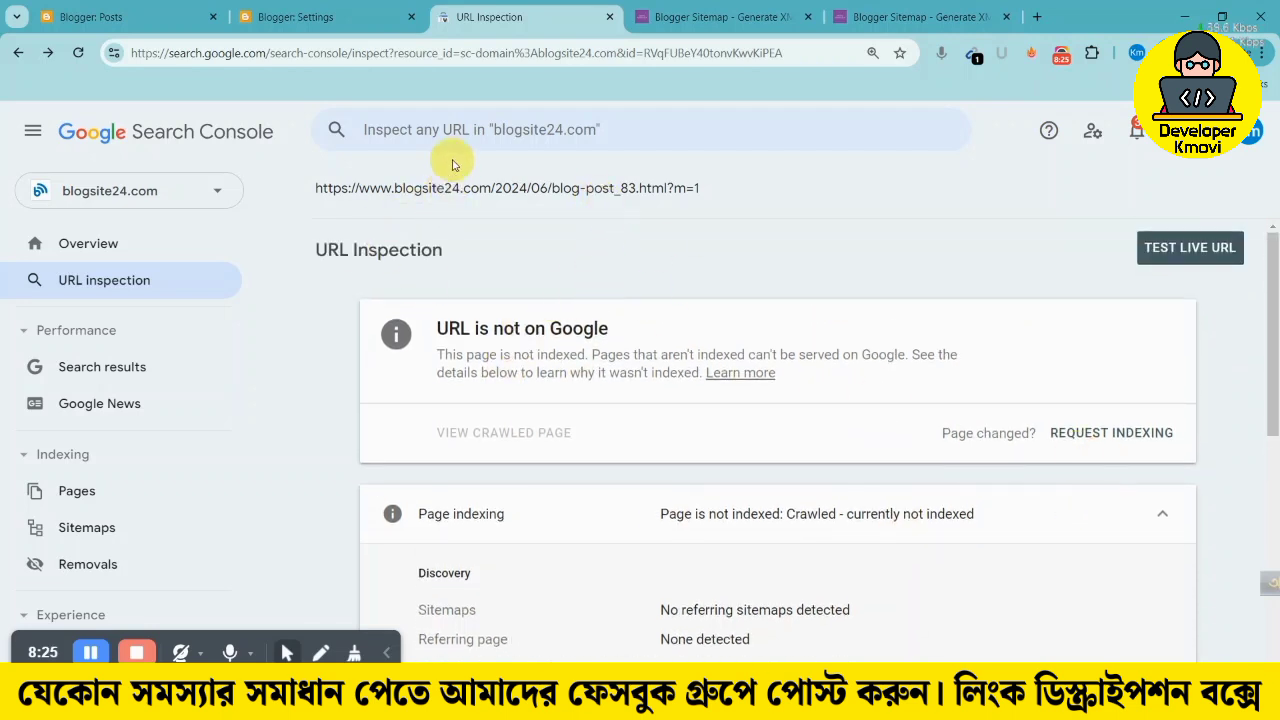
{"action": "left_click", "coordinate": [443, 130]}
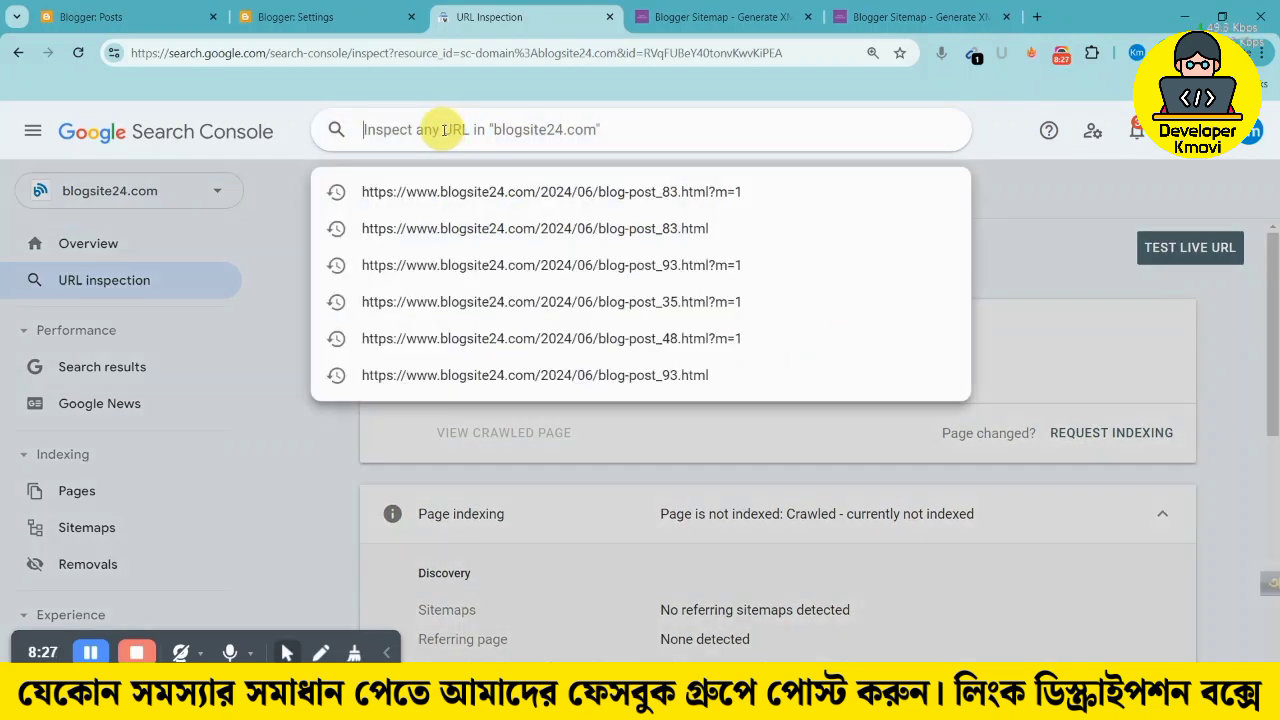
{"action": "type", "text": "https://www.blogsite24.com/2024/06/blog-post_83.html"}
{"action": "key", "text": "Return"}
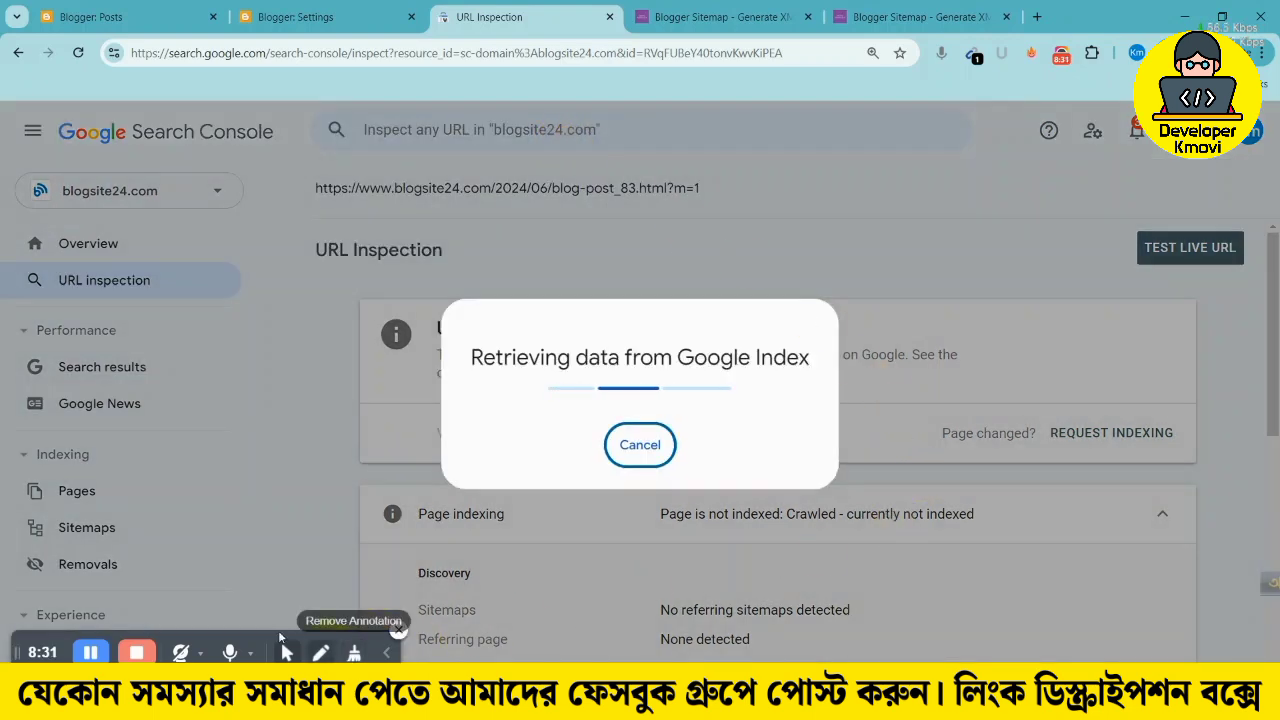
{"action": "left_click", "coordinate": [89, 653]}
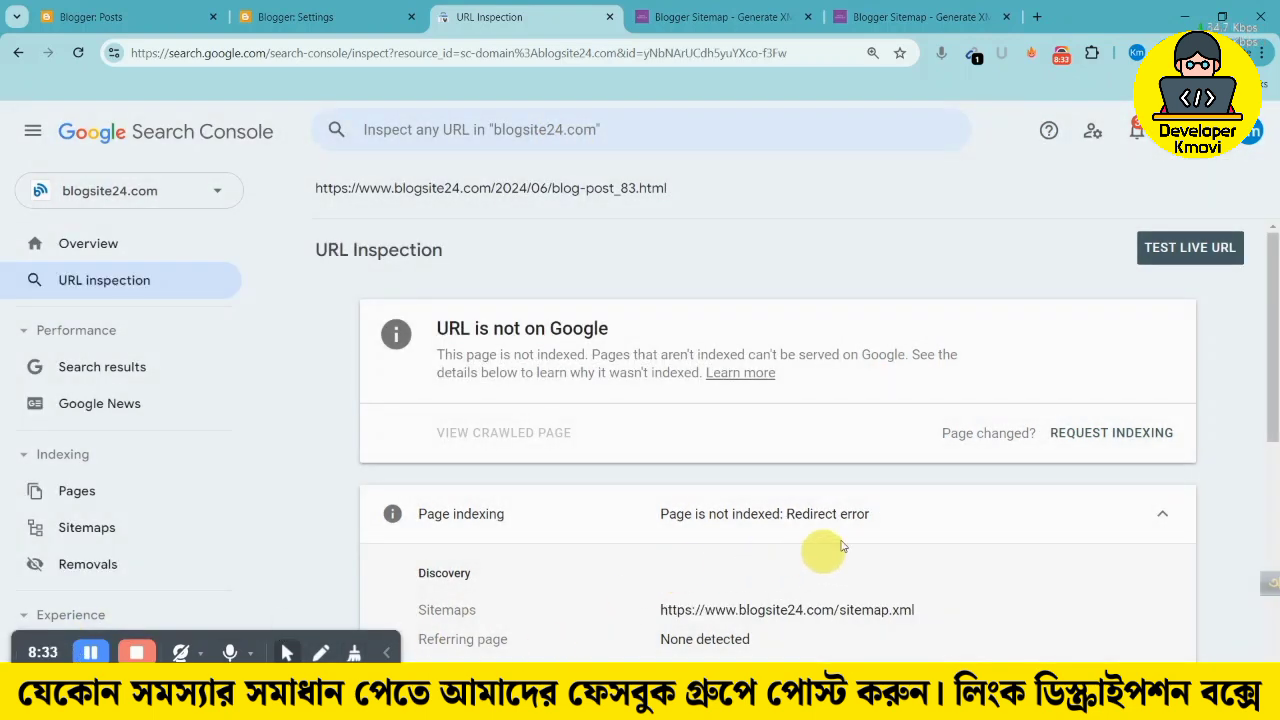
Reopen the inspection of blog-post_83.html?m=1 and review its page indexing, HTTPS and breadcrumbs results
{"action": "left_click", "coordinate": [488, 130]}
{"action": "left_click", "coordinate": [667, 240]}
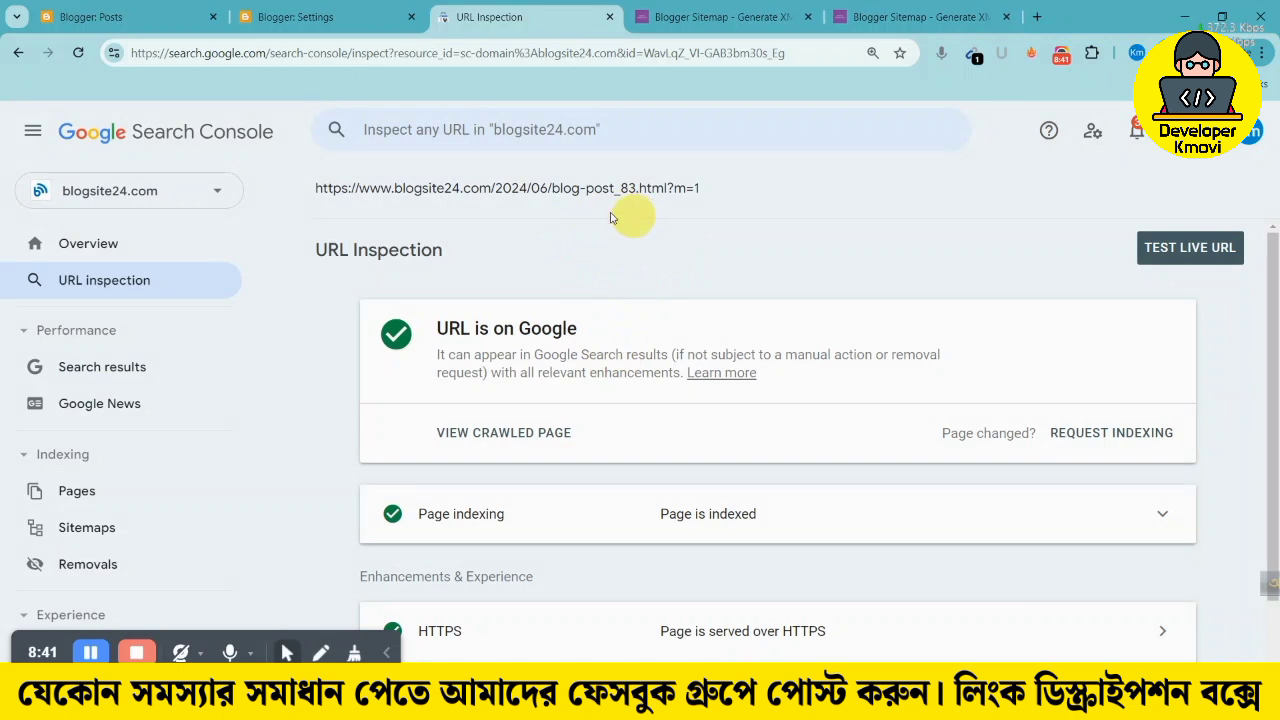
{"action": "left_click", "coordinate": [555, 132]}
{"action": "left_click", "coordinate": [750, 514]}
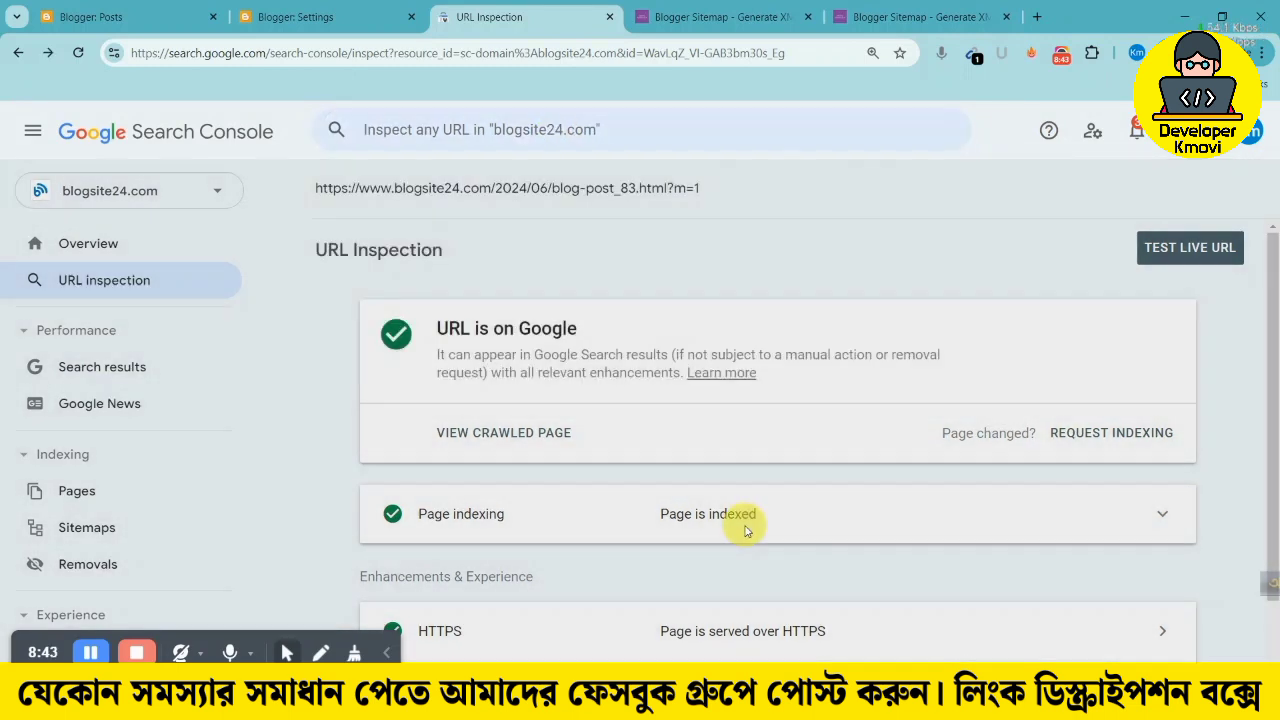
{"action": "scroll", "coordinate": [741, 478], "scroll_direction": "down", "scroll_amount": 1}
{"action": "scroll", "coordinate": [690, 440], "scroll_direction": "up", "scroll_amount": 2}
{"action": "scroll", "coordinate": [620, 300], "scroll_direction": "down", "scroll_amount": 3}
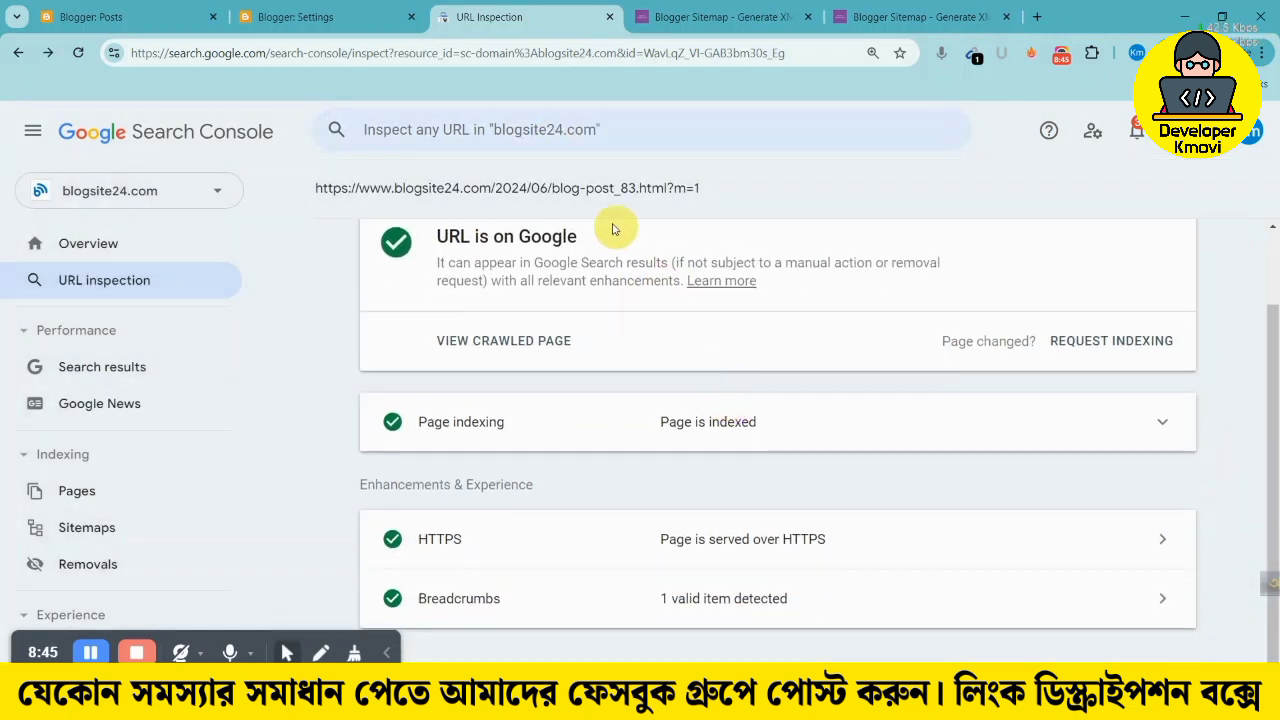
{"action": "scroll", "coordinate": [1000, 362], "scroll_direction": "up", "scroll_amount": 2}
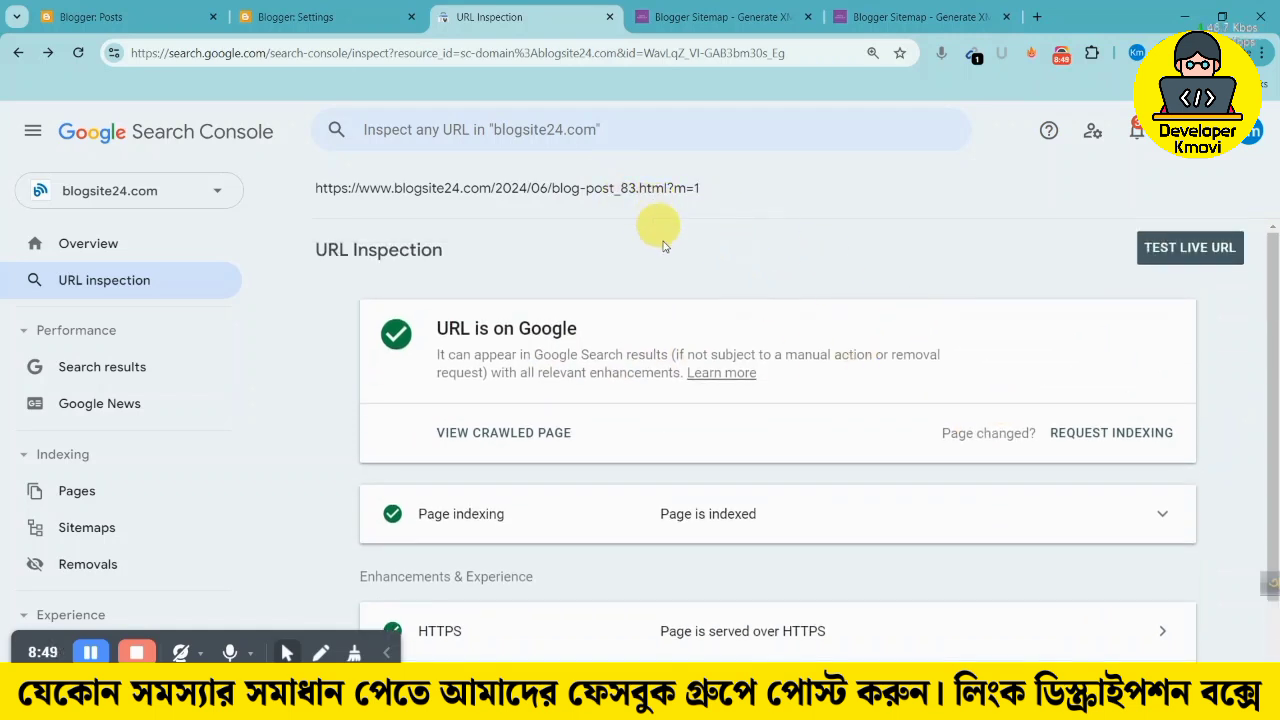
{"action": "scroll", "coordinate": [690, 420], "scroll_direction": "down", "scroll_amount": 2}
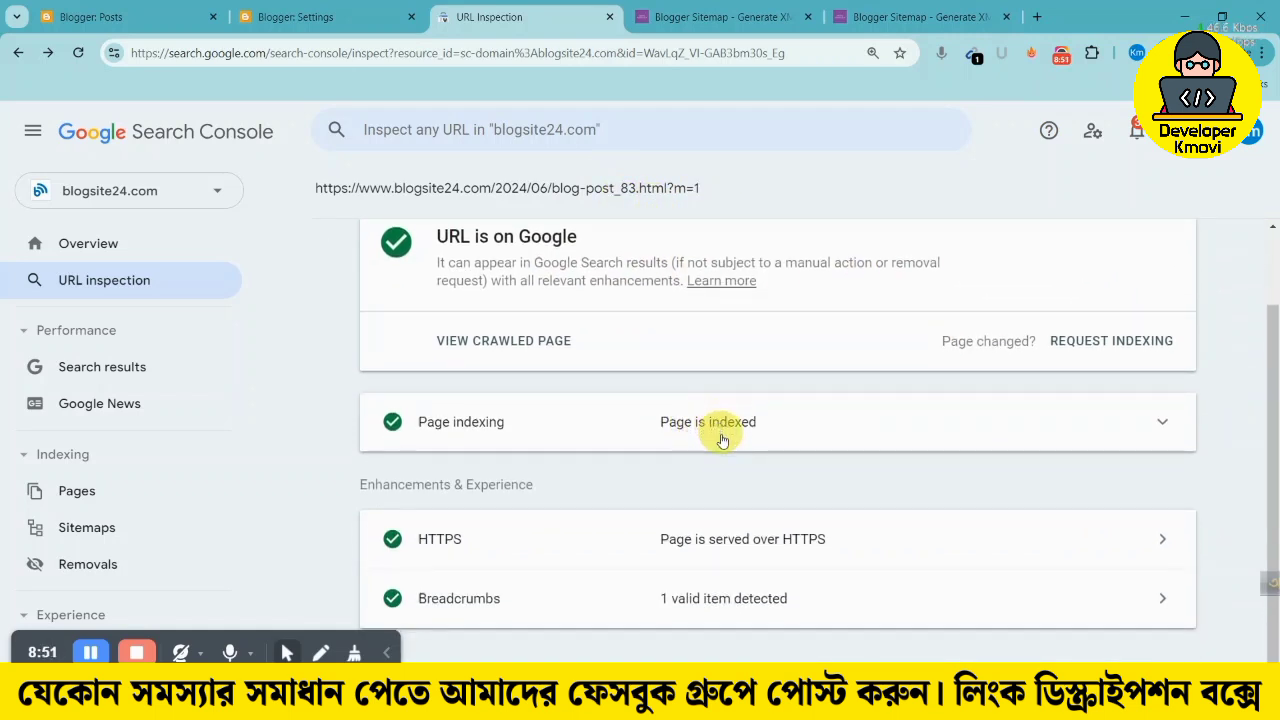
Review the inspection result for blog-post_83.html?m=1 and copy the inspected page URL
{"action": "scroll", "coordinate": [722, 438], "scroll_direction": "up", "scroll_amount": 2}
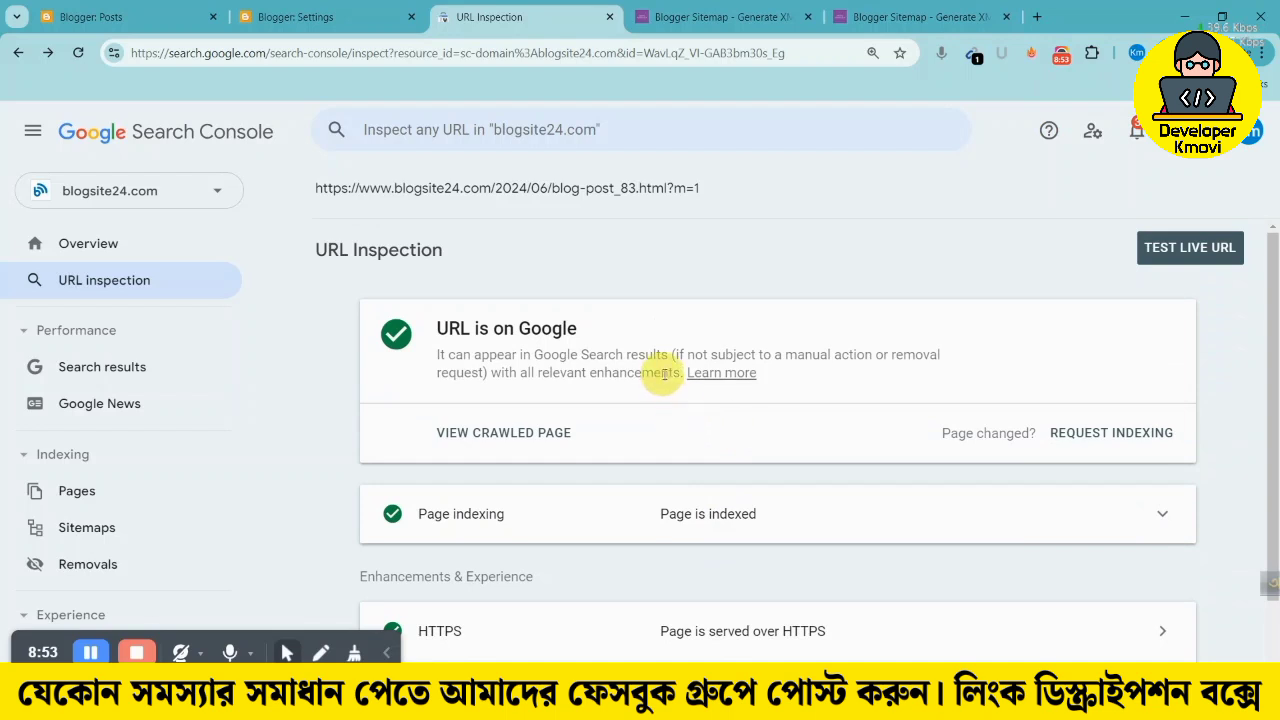
{"action": "scroll", "coordinate": [760, 300], "scroll_direction": "down", "scroll_amount": 2}
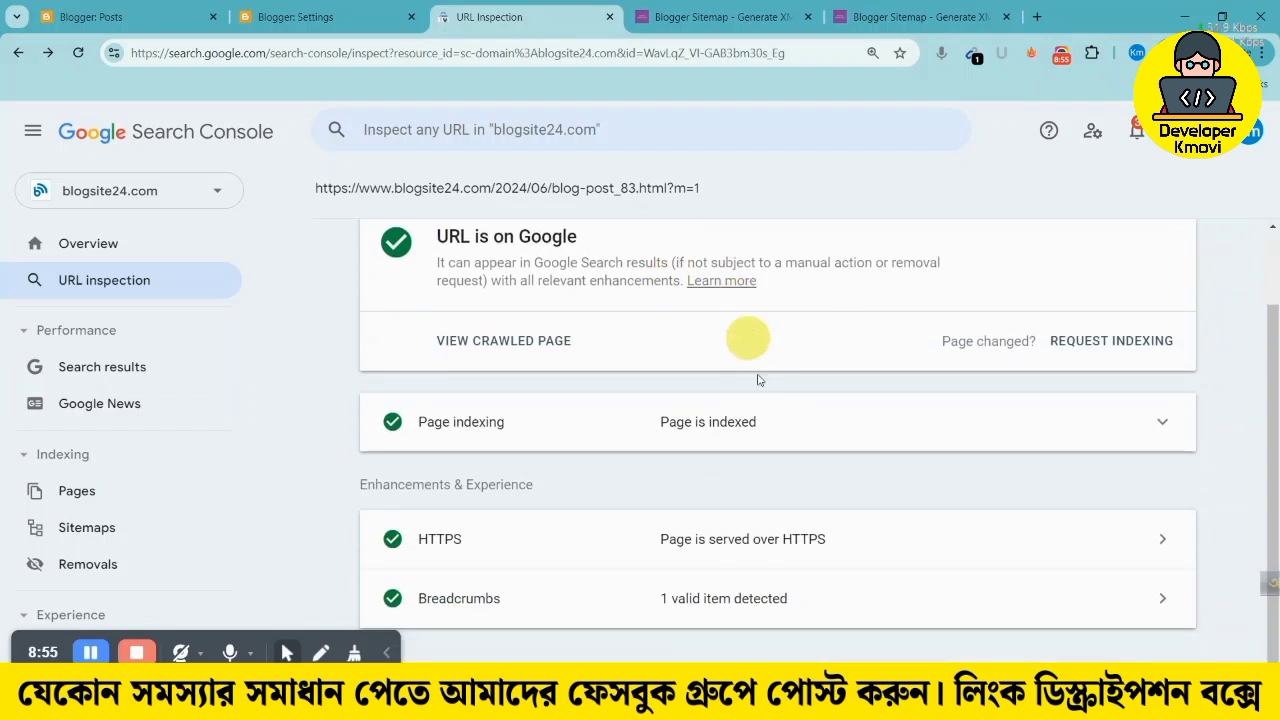
{"action": "scroll", "coordinate": [740, 340], "scroll_direction": "up", "scroll_amount": 2}
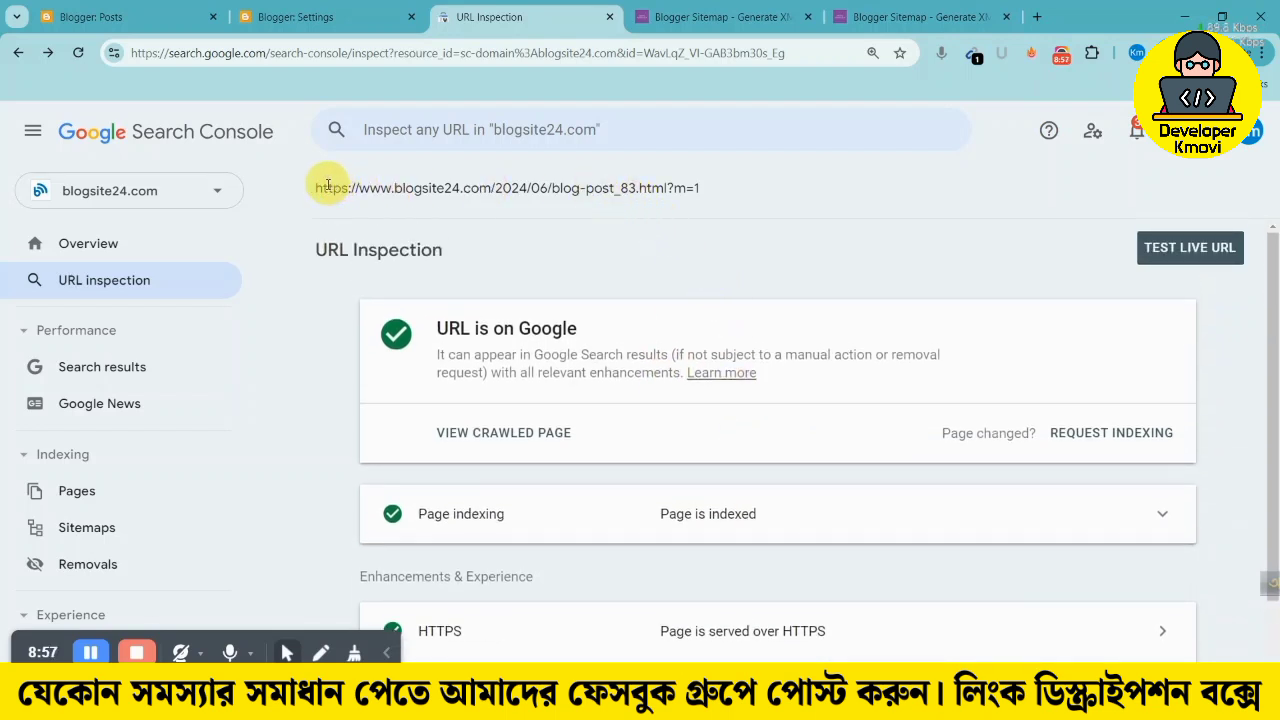
{"action": "left_click_drag", "start_coordinate": [317, 186], "coordinate": [727, 193]}
{"action": "key", "text": "ctrl+c"}
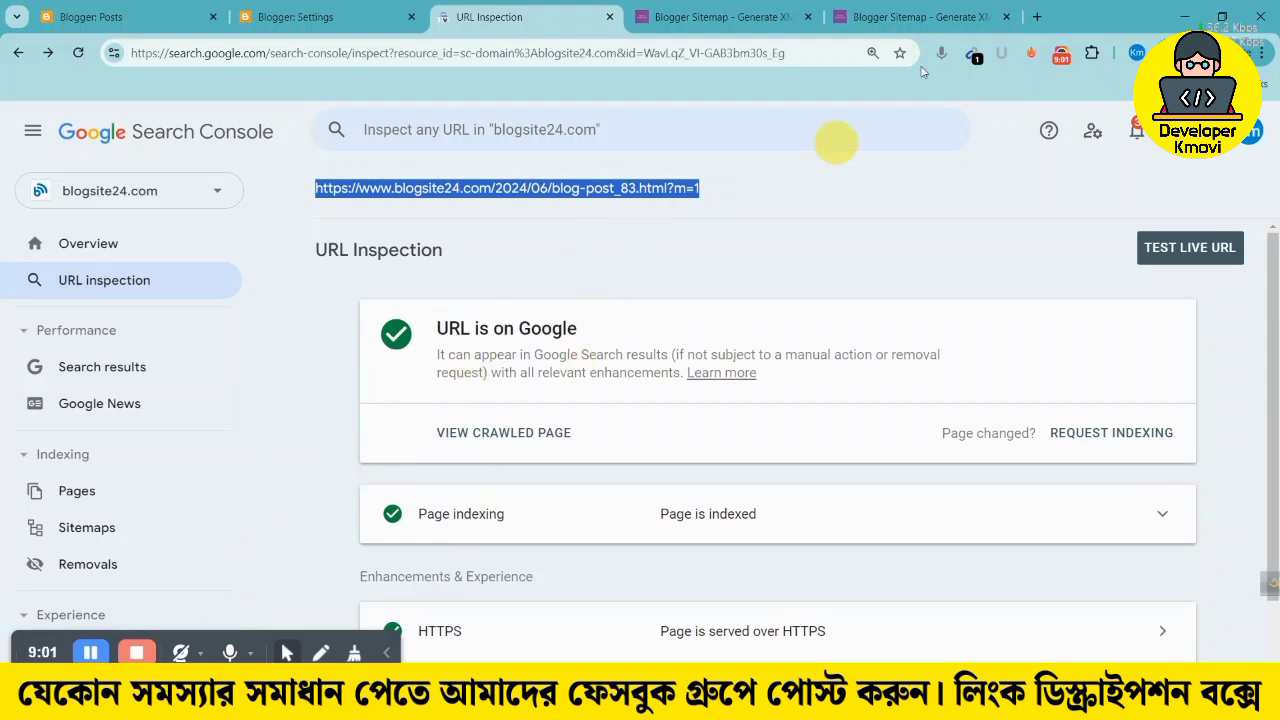
{"action": "left_click", "coordinate": [1037, 17]}
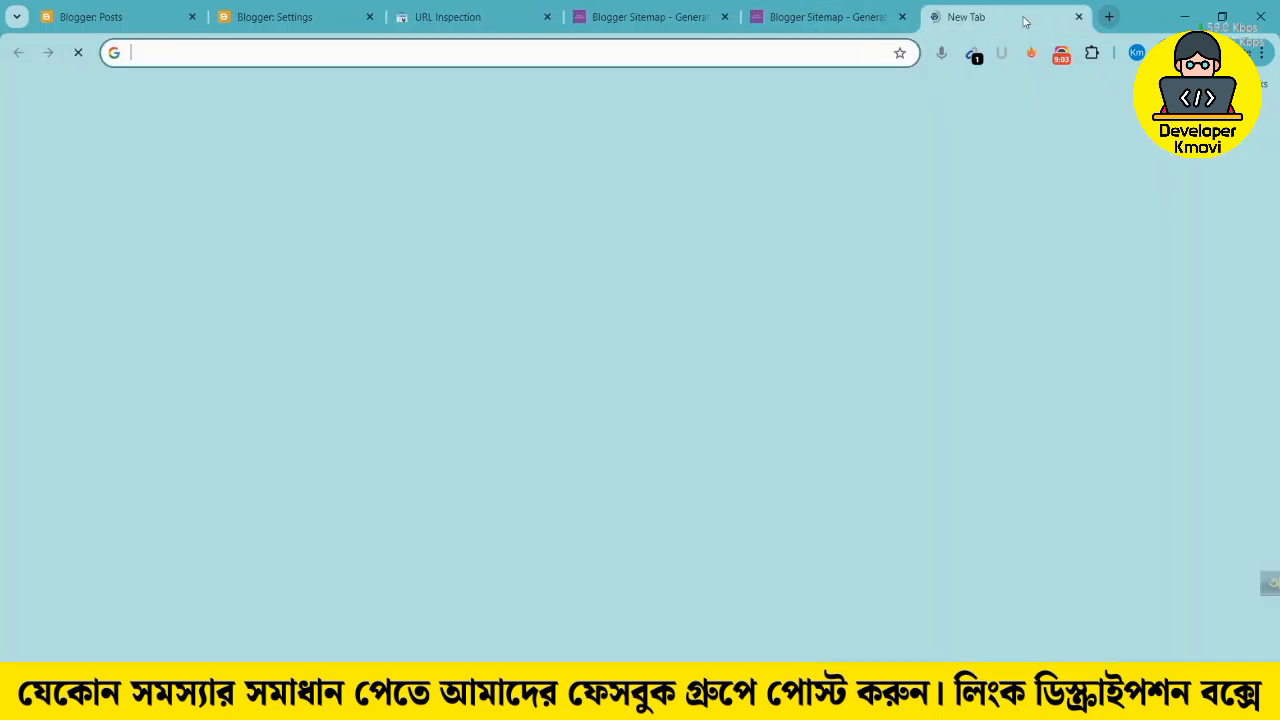
{"action": "type", "text": "site:"}
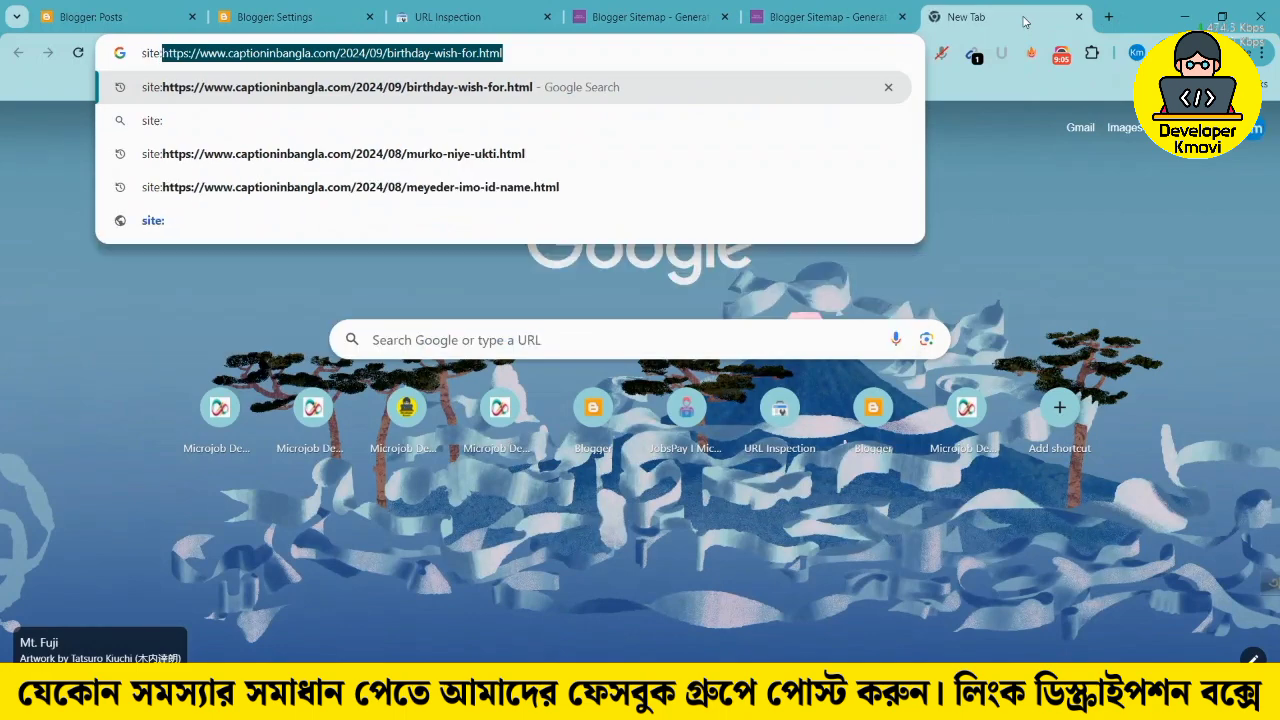
{"action": "key", "text": "ctrl+v"}
{"action": "key", "text": "Return"}
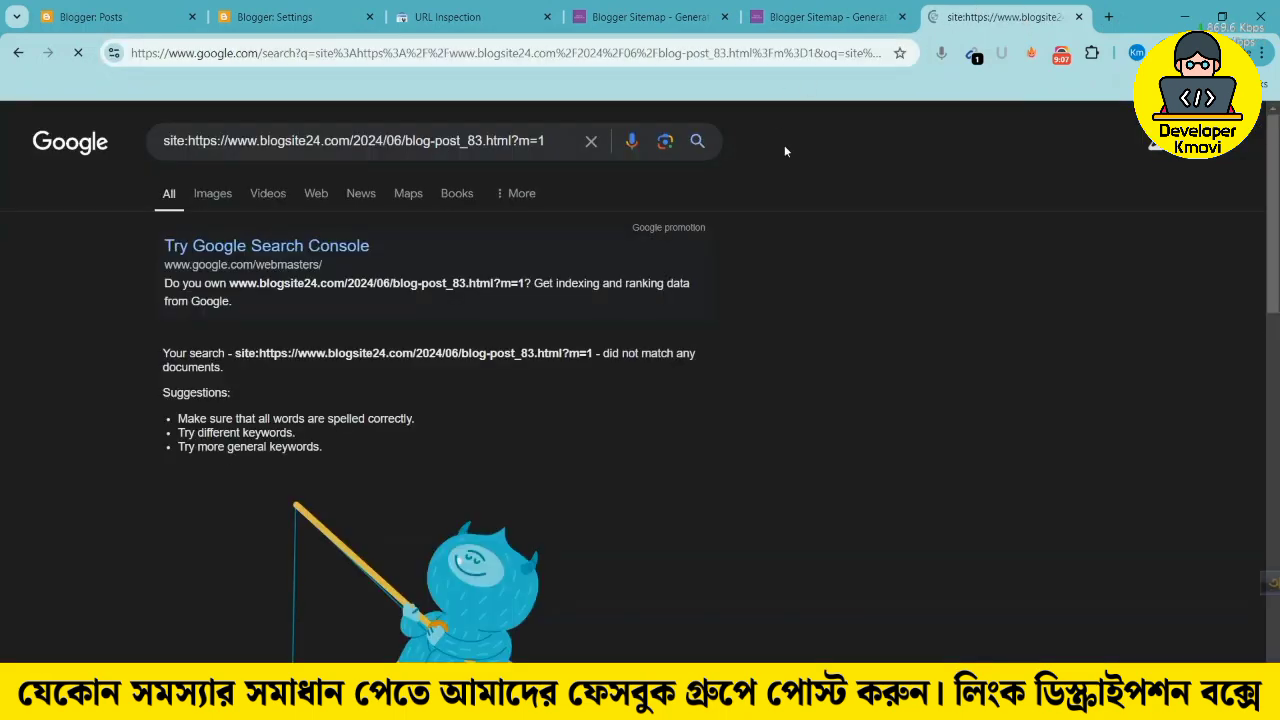
{"action": "scroll", "coordinate": [530, 282], "scroll_direction": "down", "scroll_amount": 3}
{"action": "scroll", "coordinate": [528, 285], "scroll_direction": "up", "scroll_amount": 3}
{"action": "scroll", "coordinate": [240, 352], "scroll_direction": "down", "scroll_amount": 3}
{"action": "scroll", "coordinate": [263, 350], "scroll_direction": "up", "scroll_amount": 3}
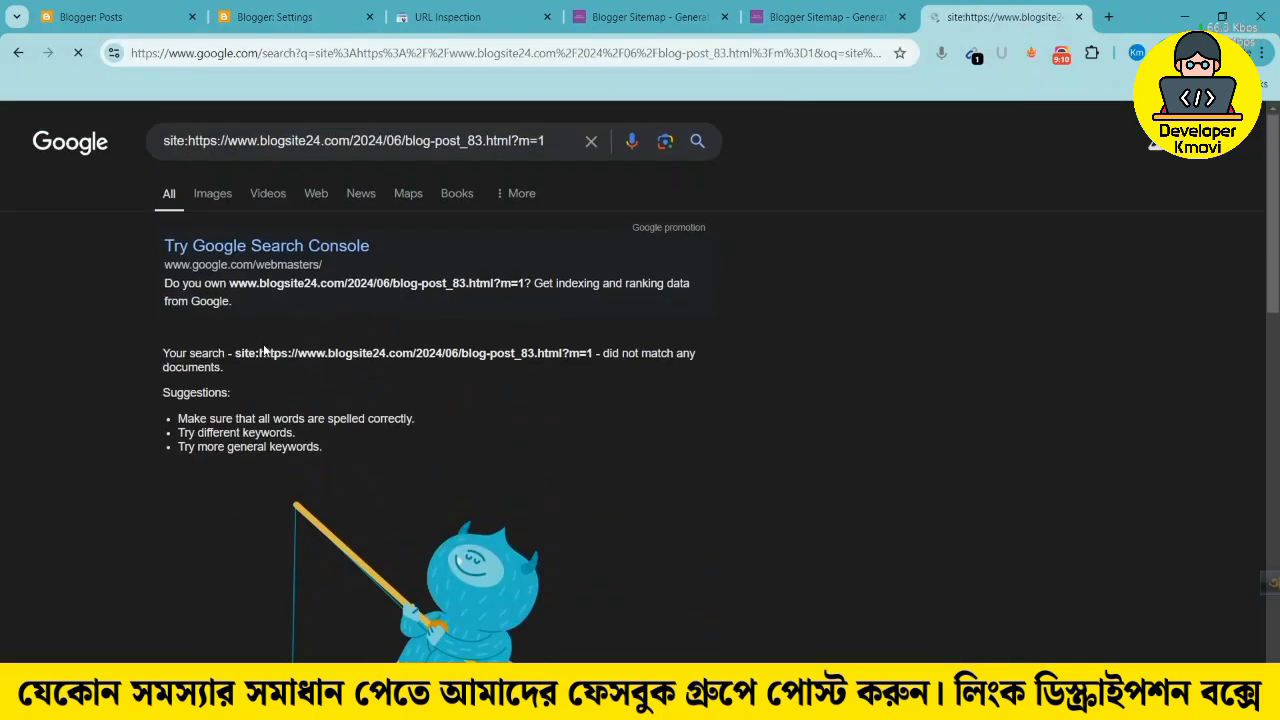
{"action": "left_click", "coordinate": [280, 17]}
{"action": "left_click", "coordinate": [505, 20]}
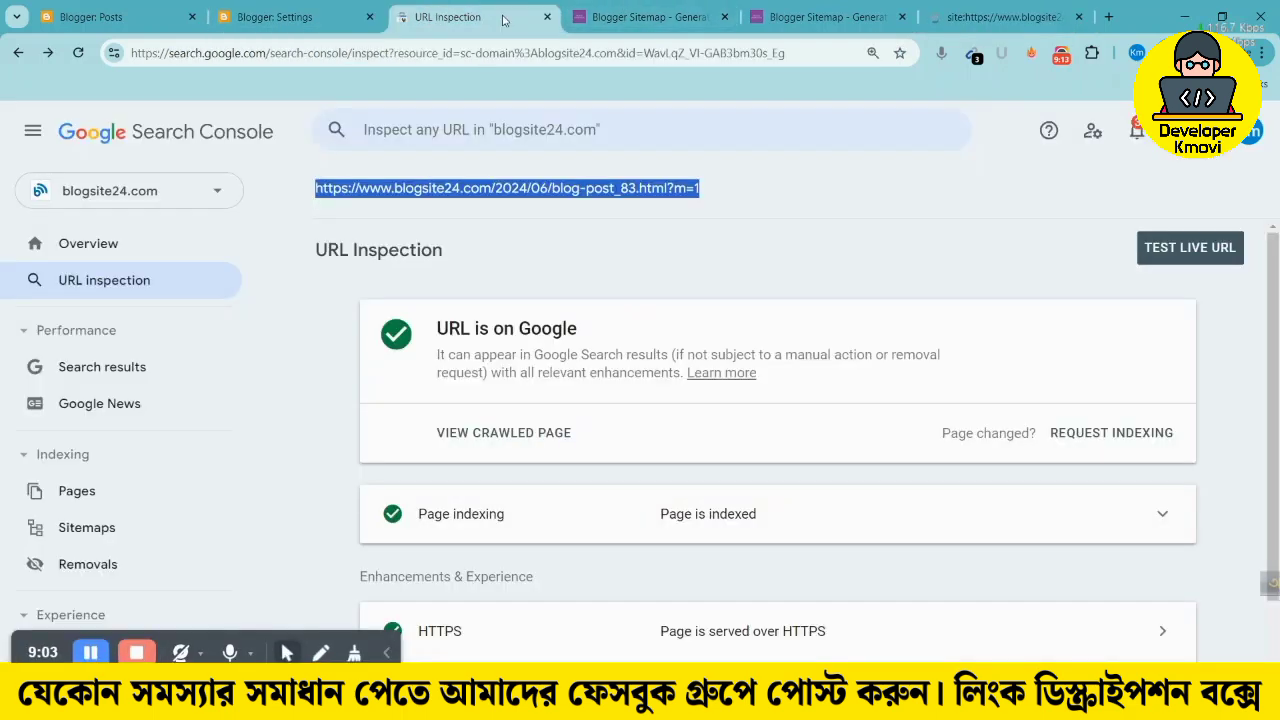
{"action": "left_click", "coordinate": [558, 130]}
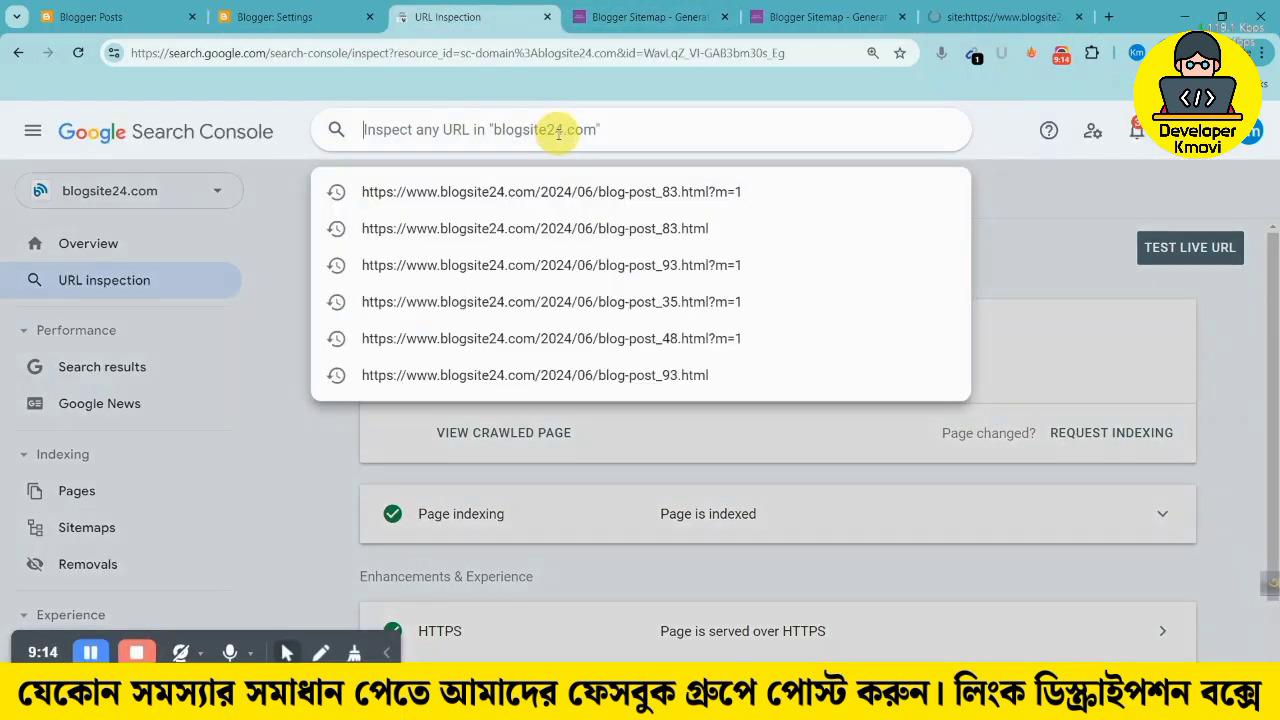
{"action": "left_click", "coordinate": [679, 267]}
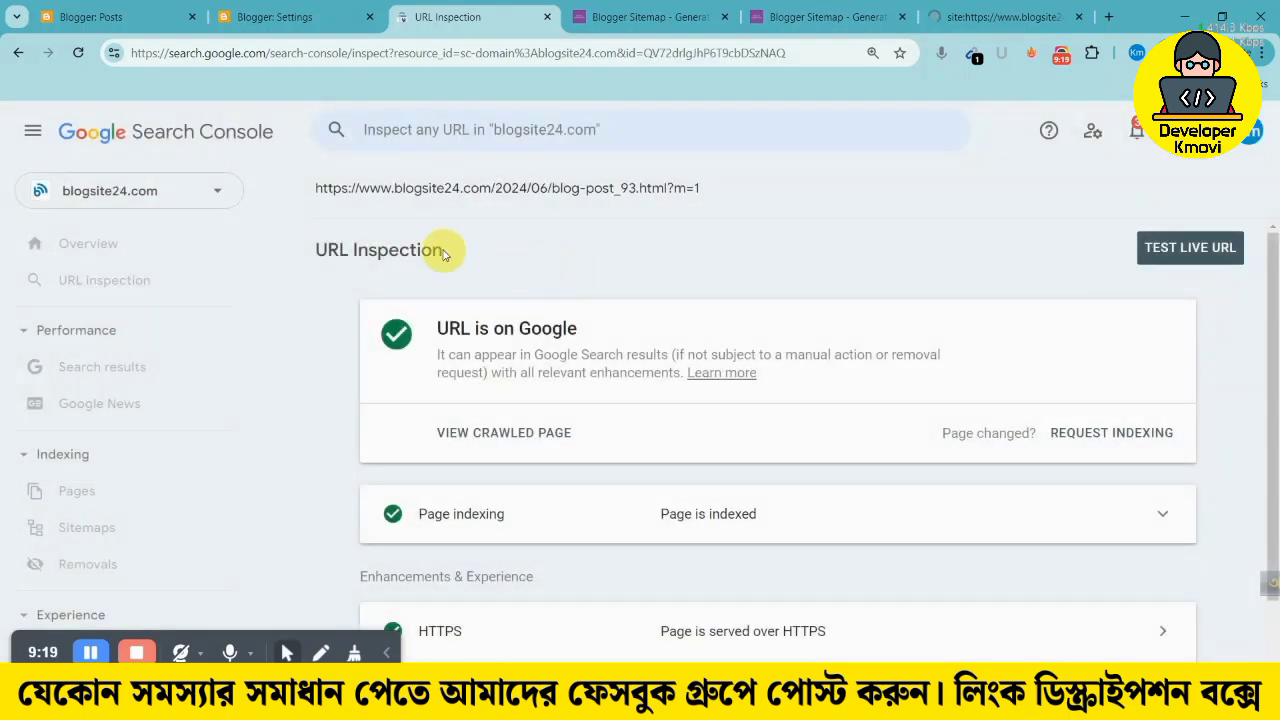
{"action": "triple_click", "coordinate": [429, 188]}
{"action": "key", "text": "ctrl+c"}
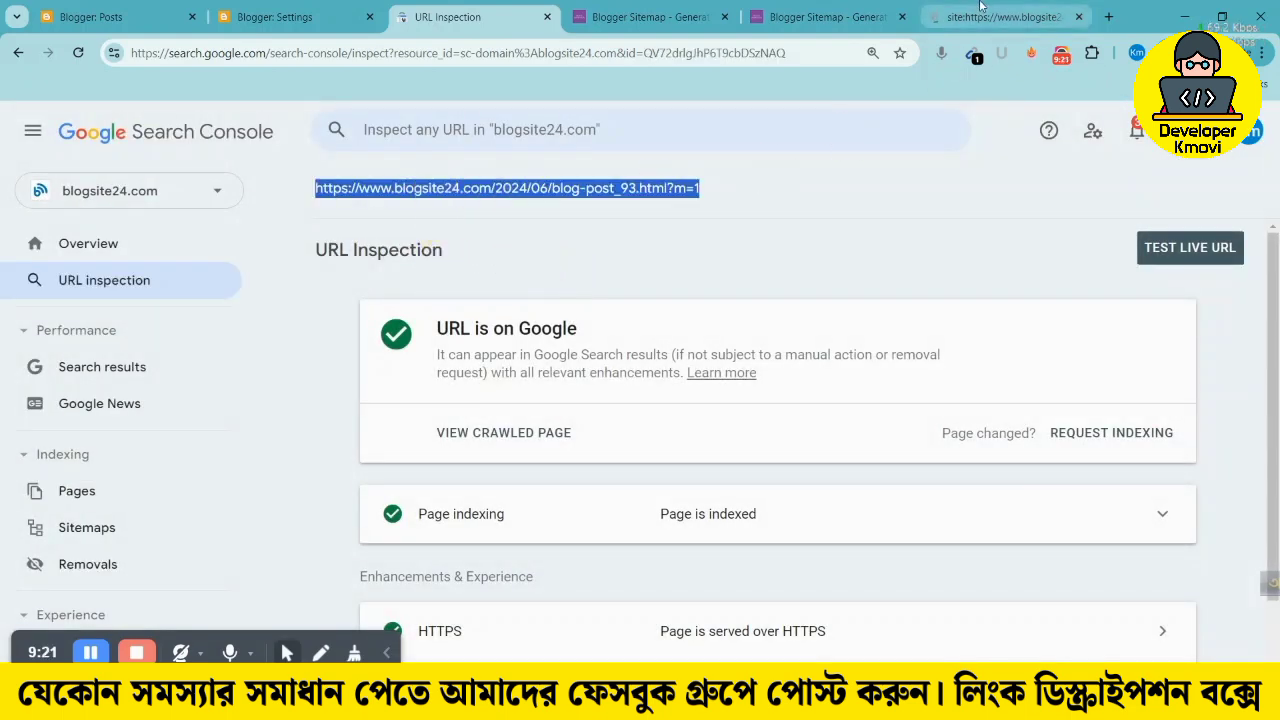
{"action": "left_click", "coordinate": [981, 8]}
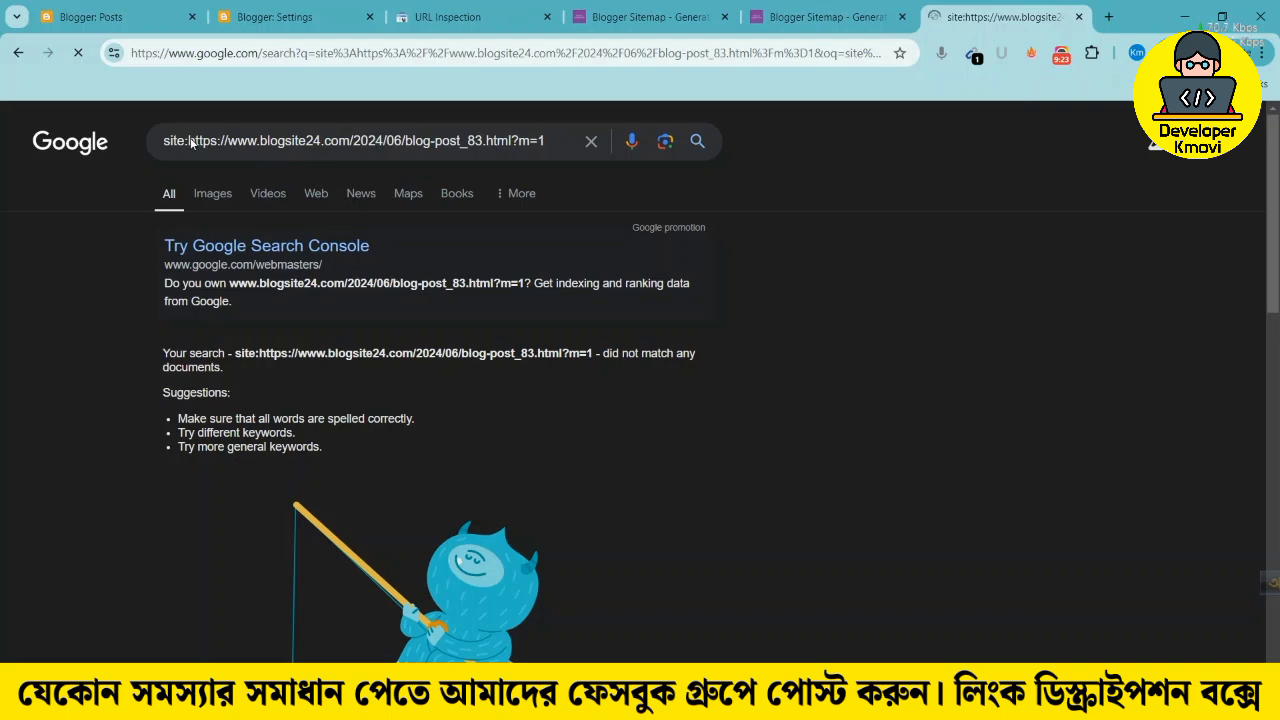
{"action": "left_click", "coordinate": [242, 58]}
{"action": "type", "text": "sit"}
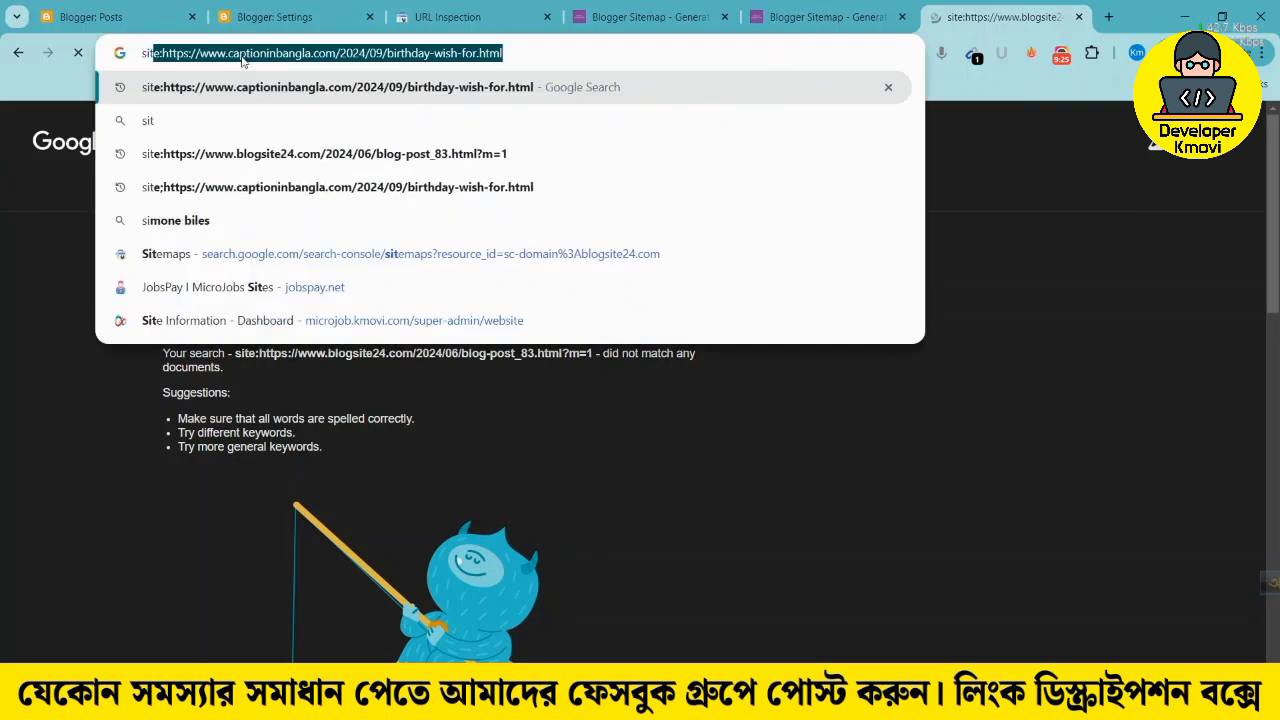
{"action": "type", "text": "e:"}
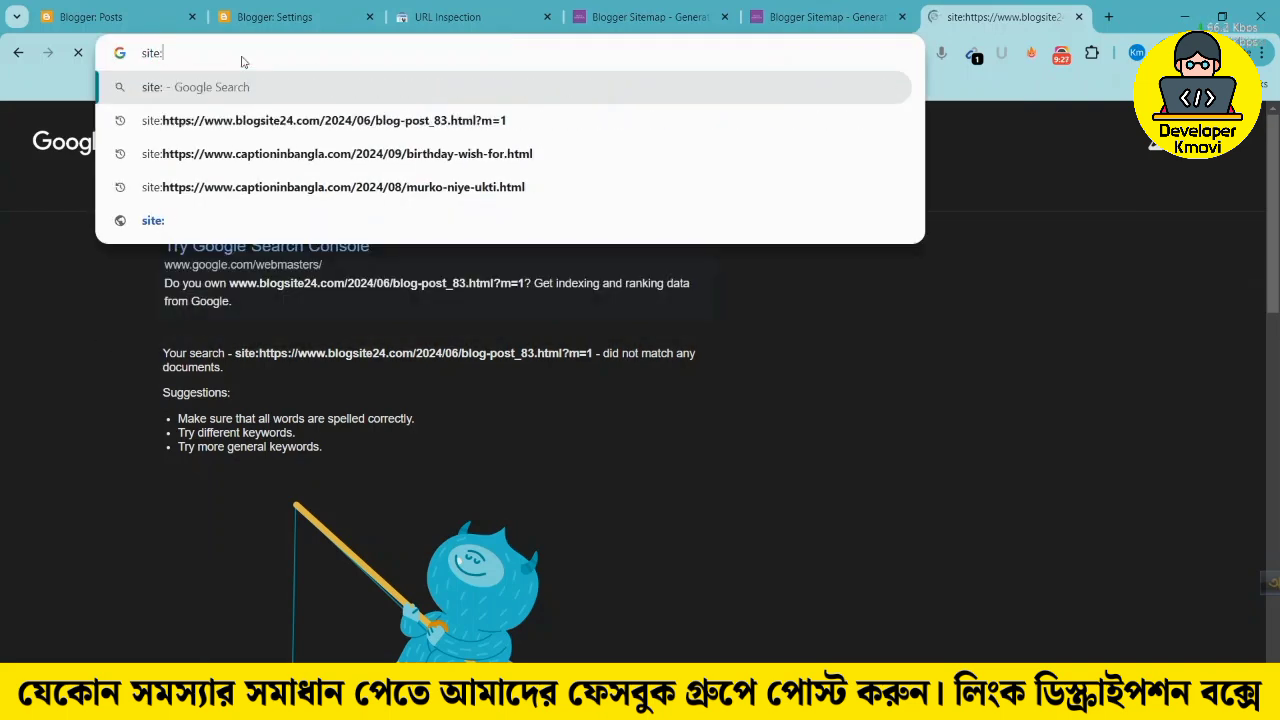
{"action": "key", "text": "ctrl+v"}
{"action": "key", "text": "Return"}
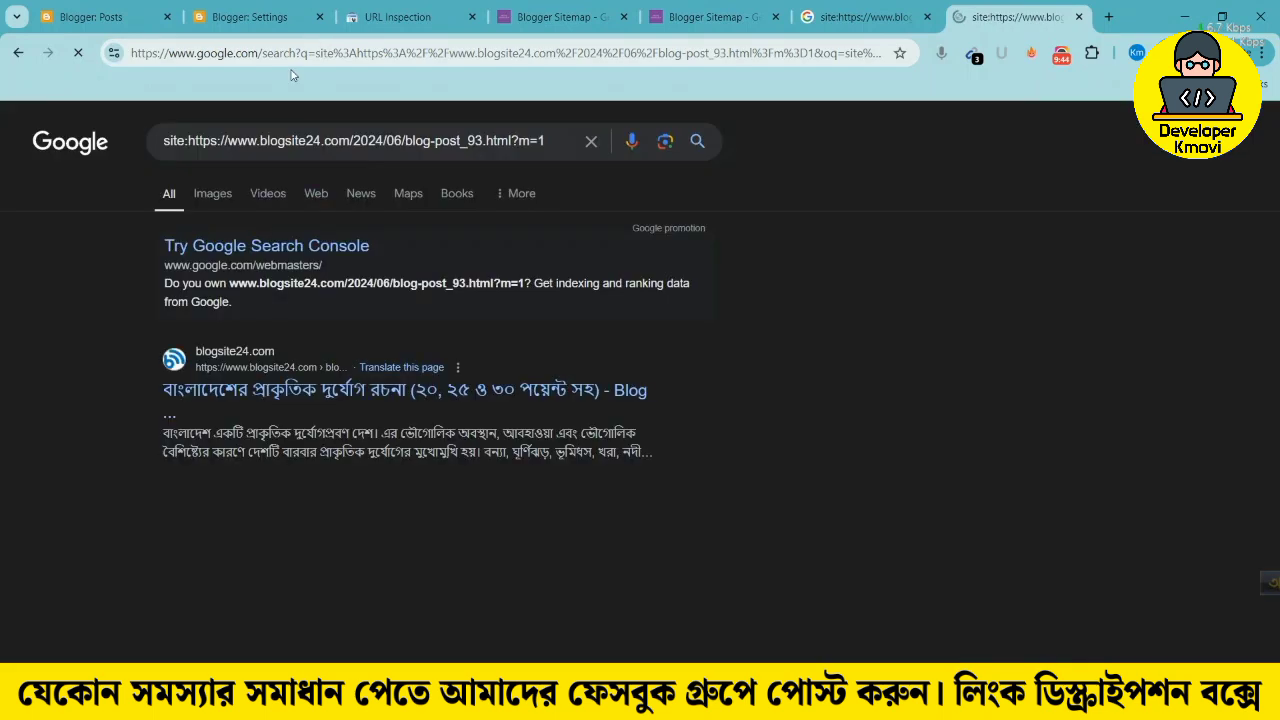
{"action": "left_click_drag", "start_coordinate": [72, 389], "coordinate": [283, 438]}
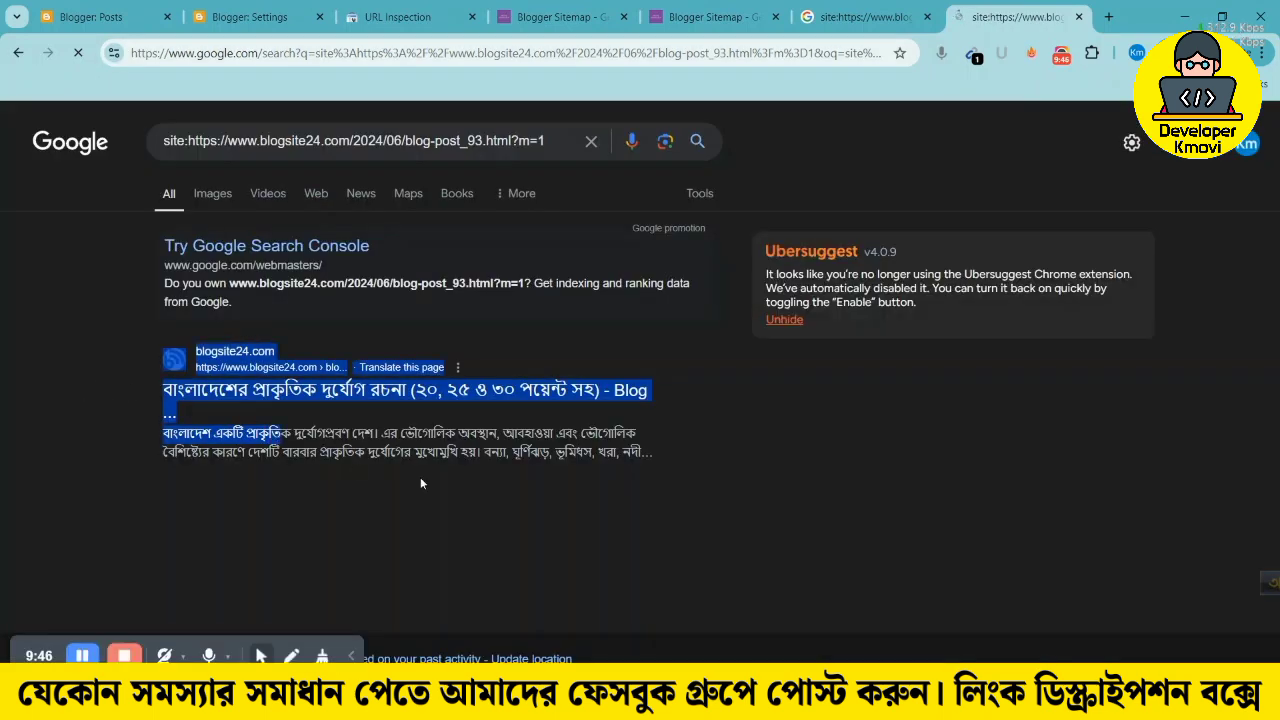
{"action": "left_click", "coordinate": [420, 477]}
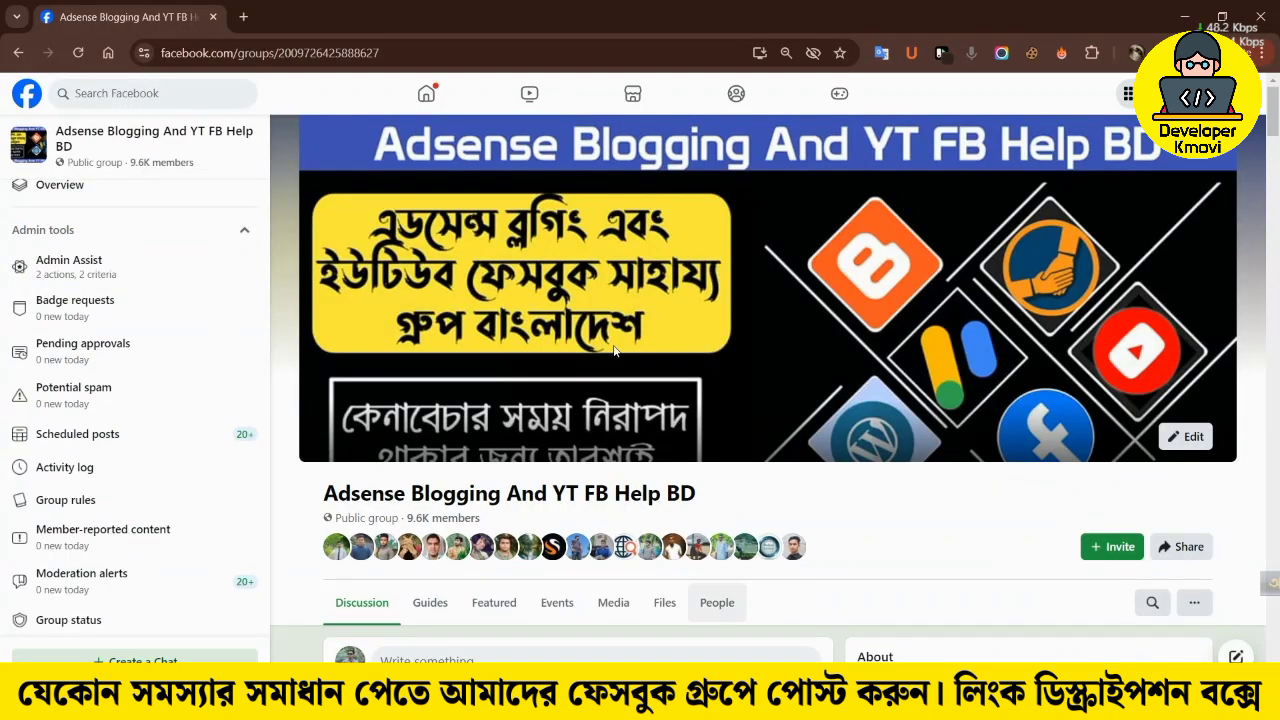
Look over the Adsense Blogging And YT FB Help BD group page on Facebook, including its name, featured posts and About section
{"action": "scroll", "coordinate": [566, 406], "scroll_direction": "down", "scroll_amount": 4}
{"action": "scroll", "coordinate": [566, 406], "scroll_direction": "up", "scroll_amount": 3}
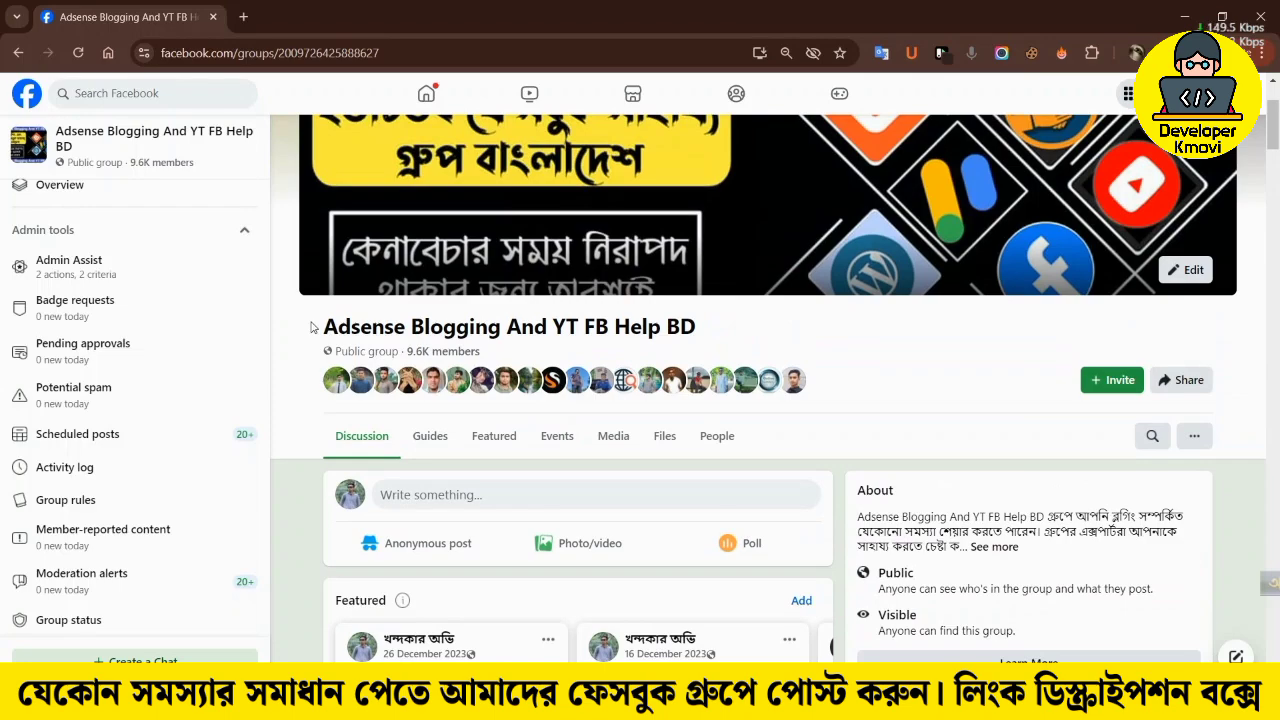
{"action": "scroll", "coordinate": [797, 410], "scroll_direction": "down", "scroll_amount": 6}
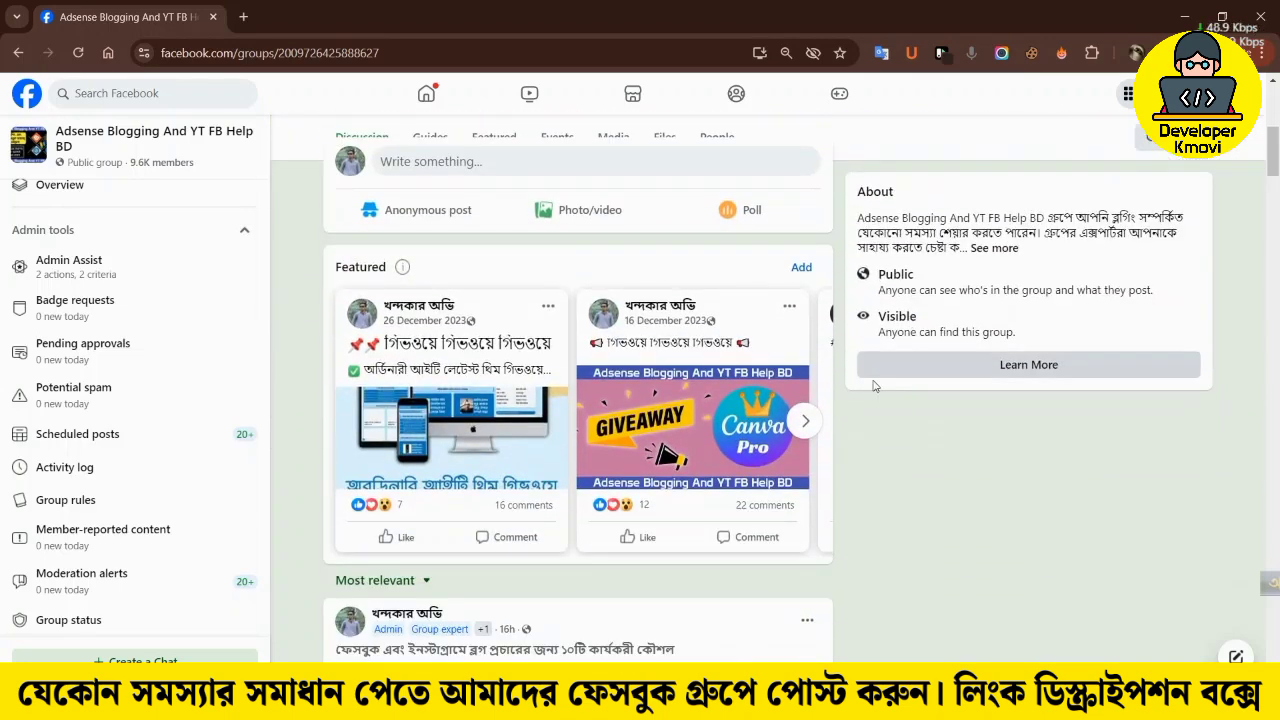
{"action": "scroll", "coordinate": [797, 410], "scroll_direction": "up", "scroll_amount": 8}
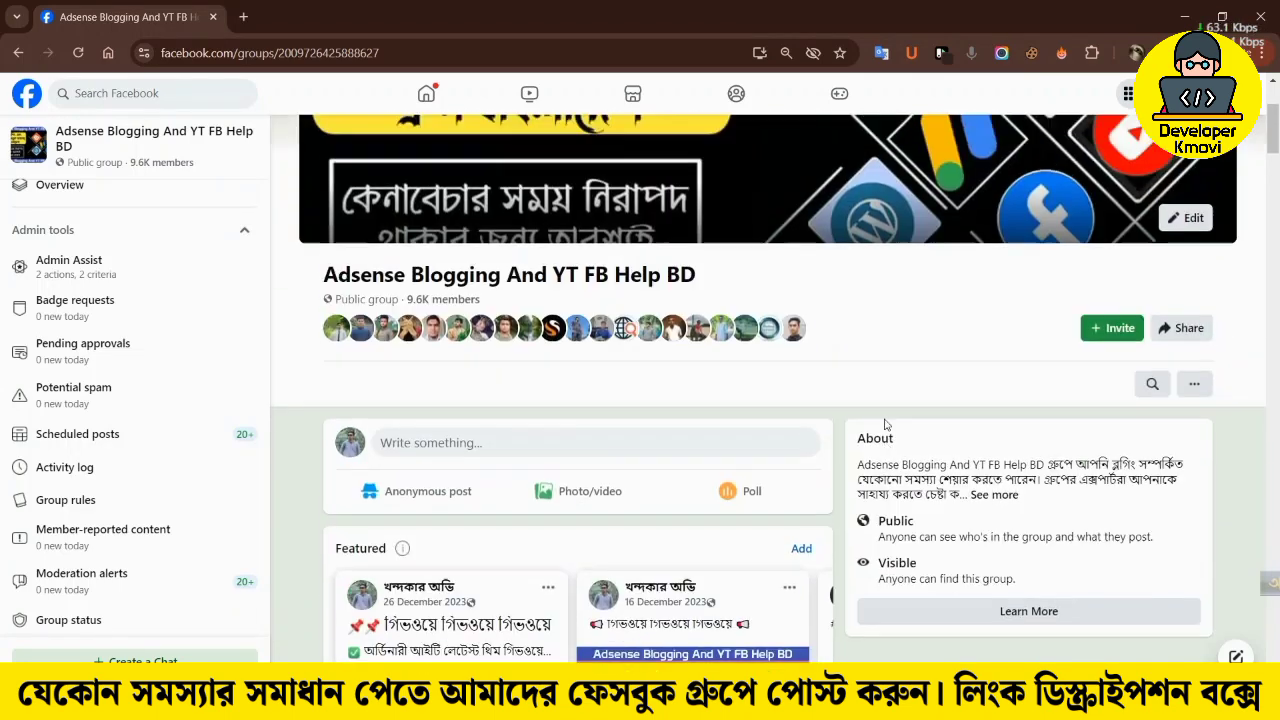
{"action": "scroll", "coordinate": [862, 351], "scroll_direction": "down", "scroll_amount": 3}
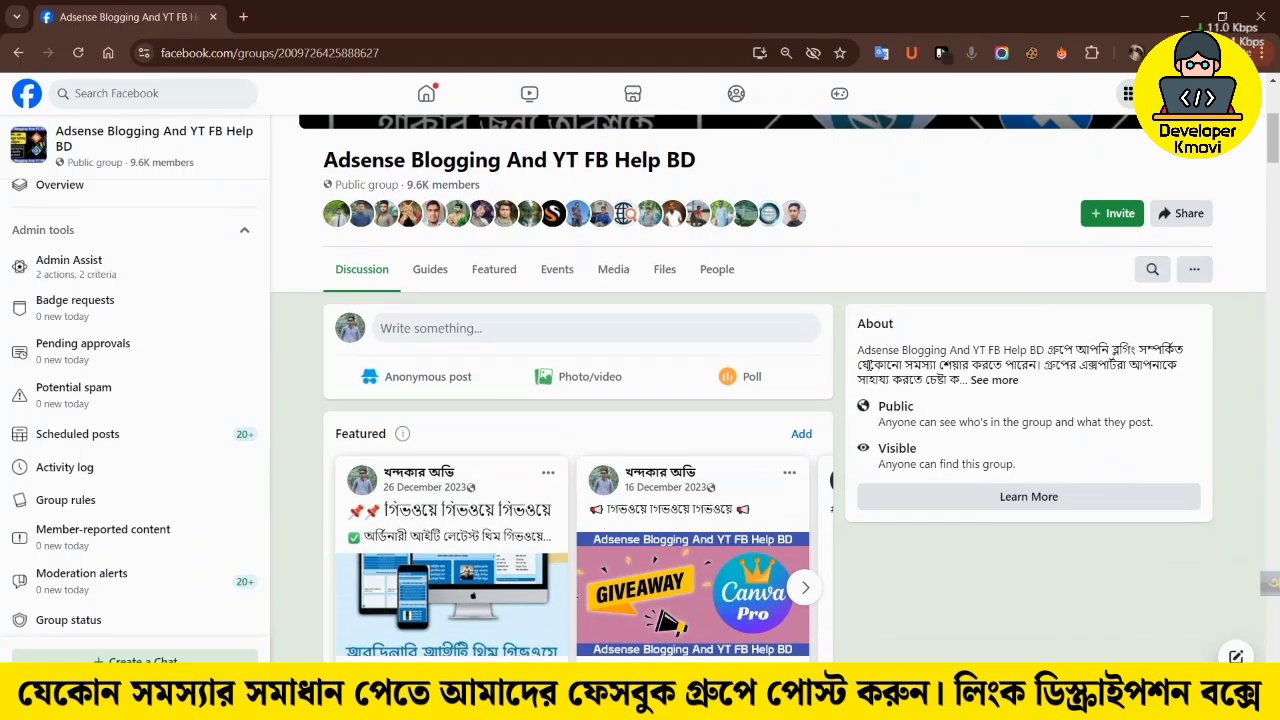
{"action": "scroll", "coordinate": [862, 347], "scroll_direction": "down", "scroll_amount": 3}
{"action": "scroll", "coordinate": [677, 343], "scroll_direction": "up", "scroll_amount": 4}
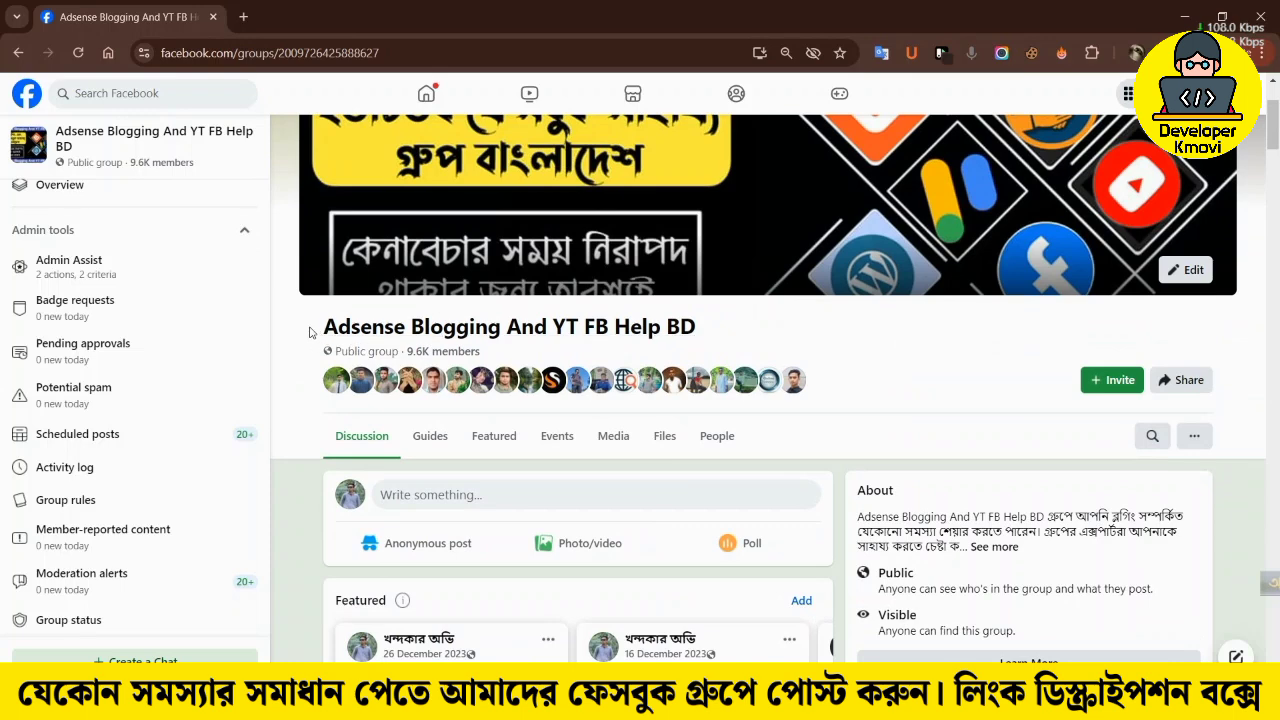
{"action": "left_click_drag", "start_coordinate": [311, 333], "coordinate": [694, 337]}
{"action": "left_click", "coordinate": [881, 342]}
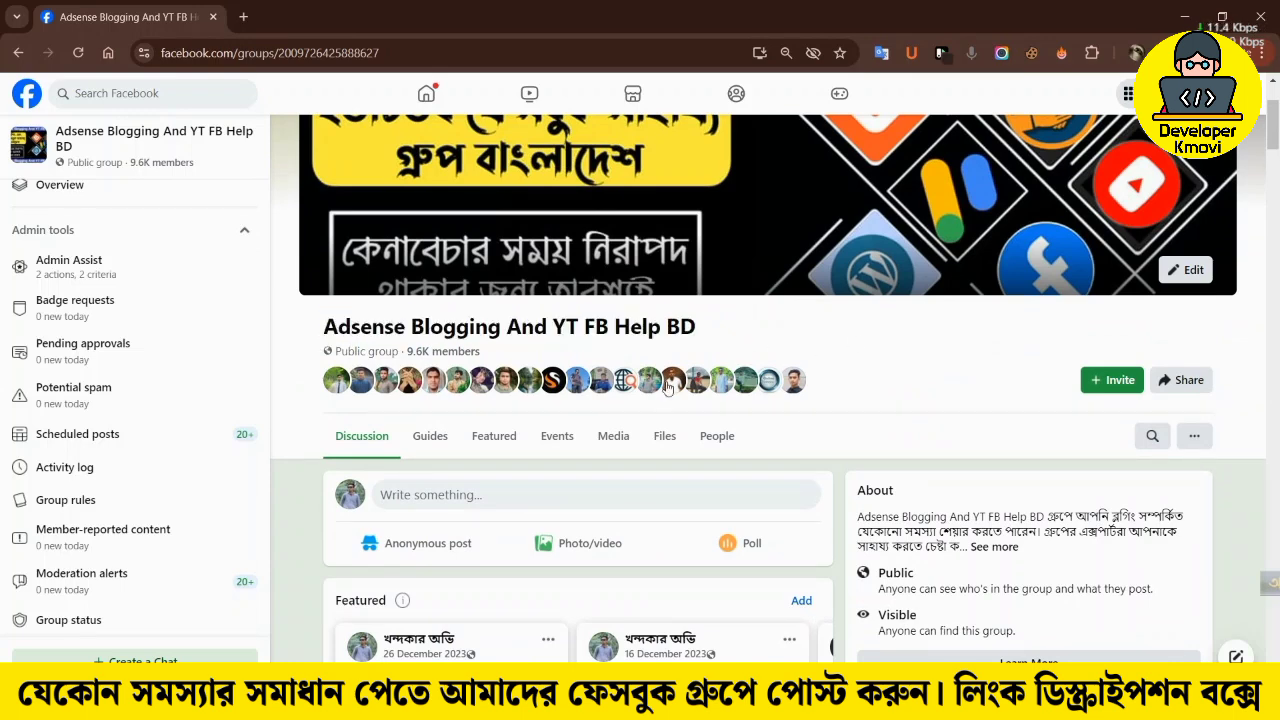